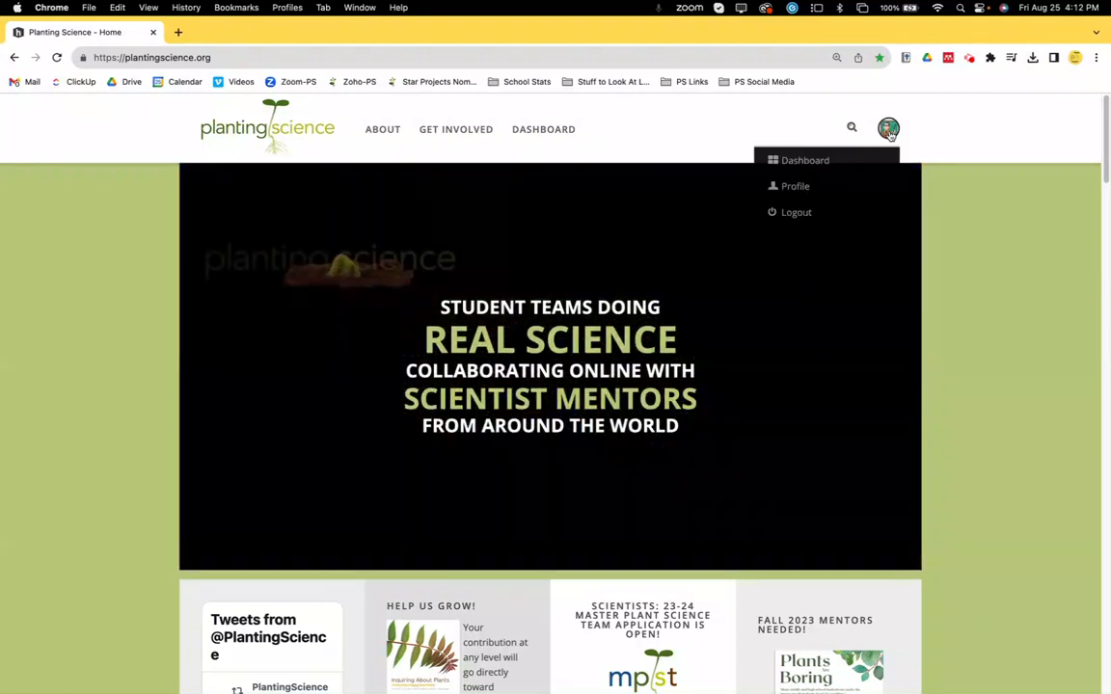
- Open the AHS Teacher Fall 2023 (DEMO) group from the teacher dashboard and view its member list
mouse_move(847, 155)
mouse_move(886, 129)
left_click(806, 159)
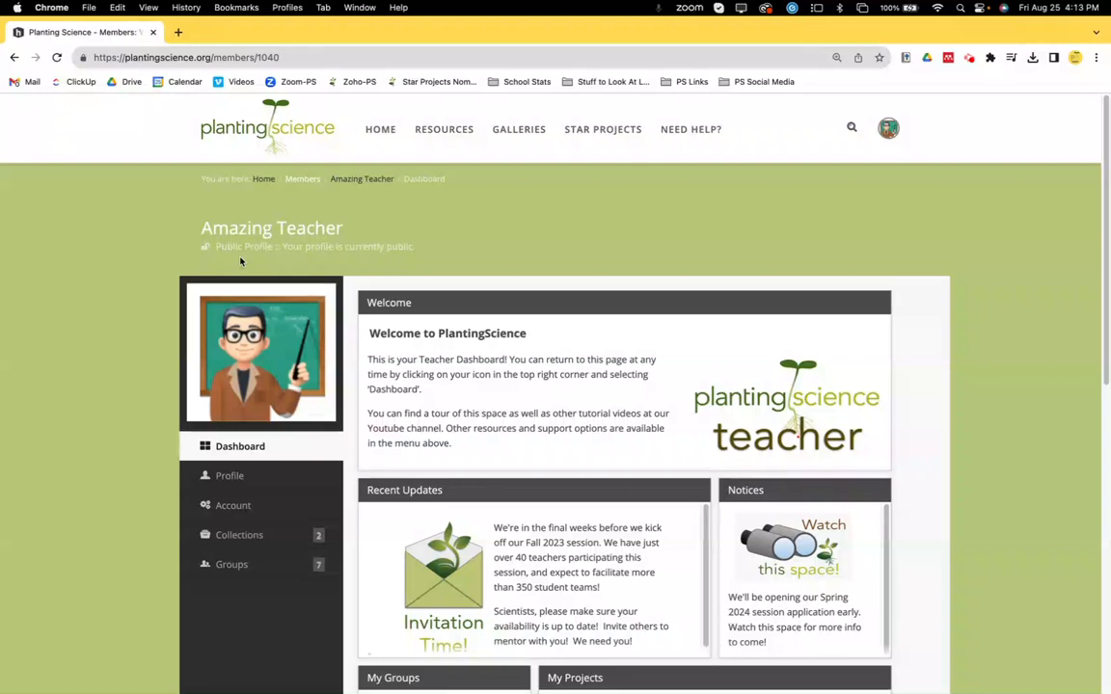
scroll(411, 353, "down", 5)
left_click(393, 289)
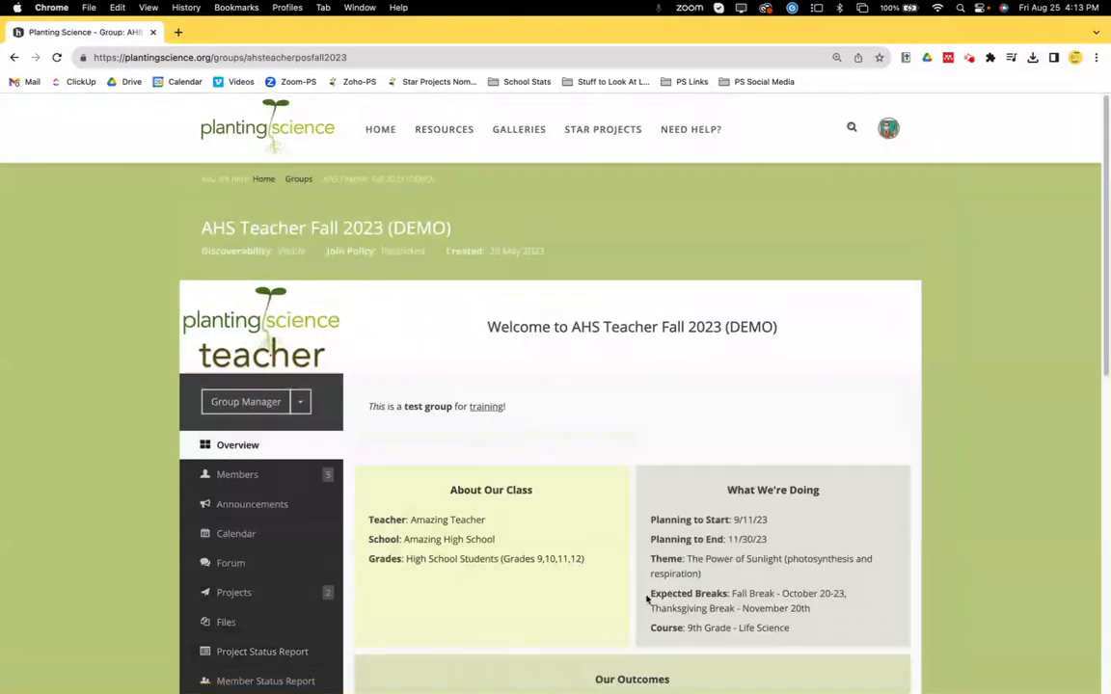
left_click(241, 476)
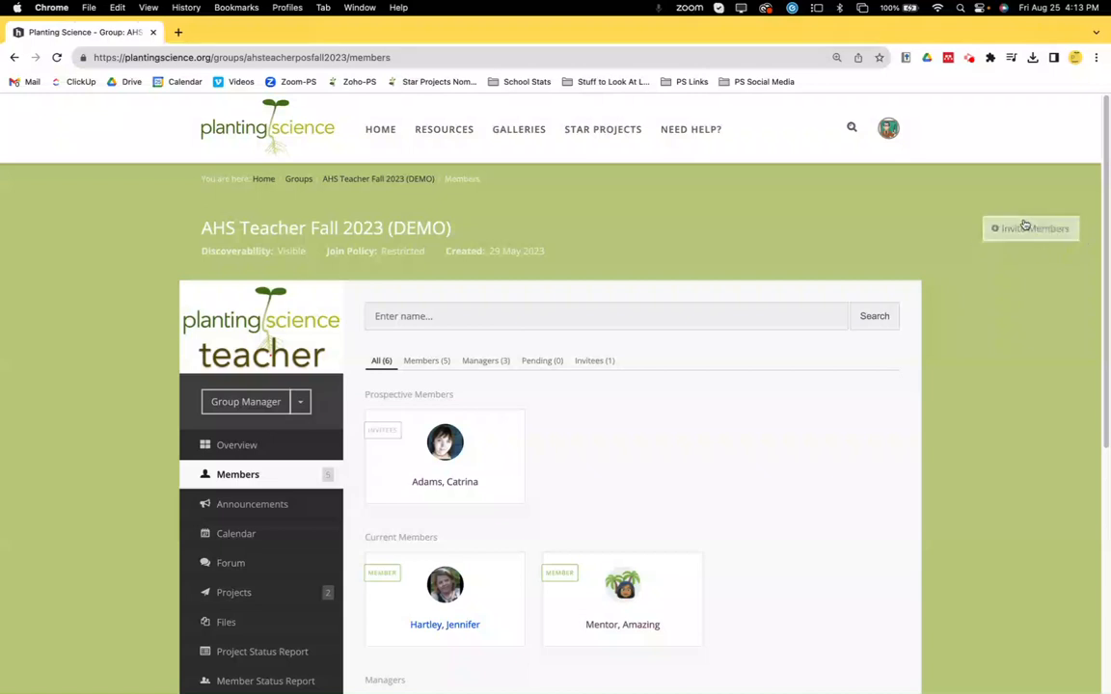
scroll(344, 492, "down", 3)
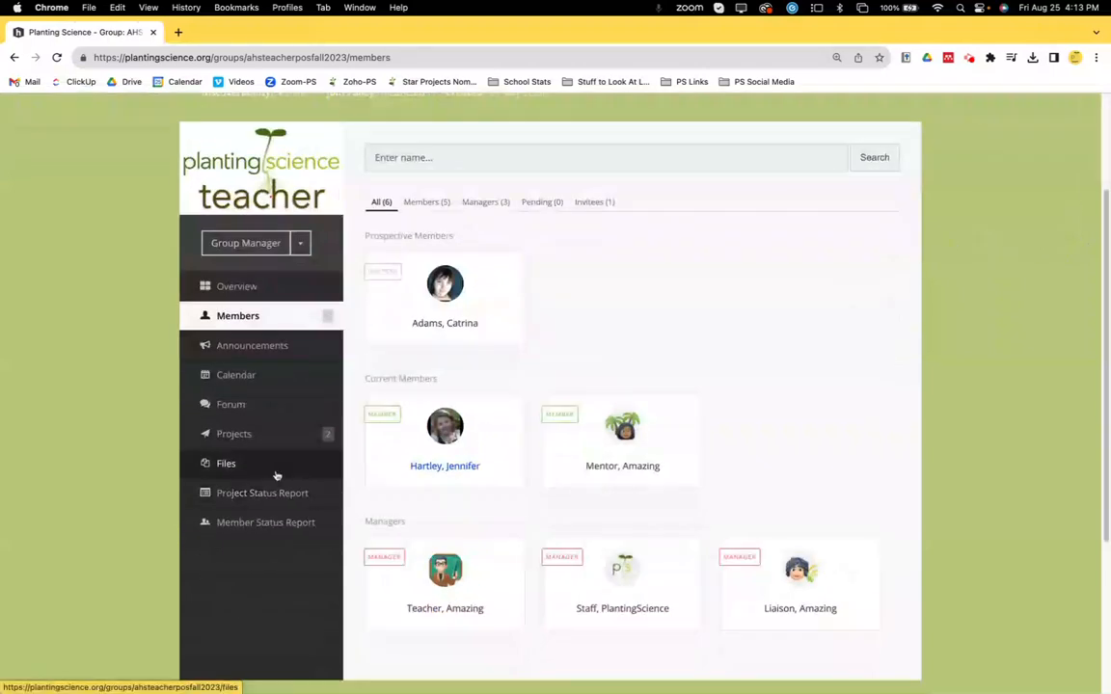
- Start adding projects in the group's project area and generate entry forms for 6 new projects
left_click(240, 437)
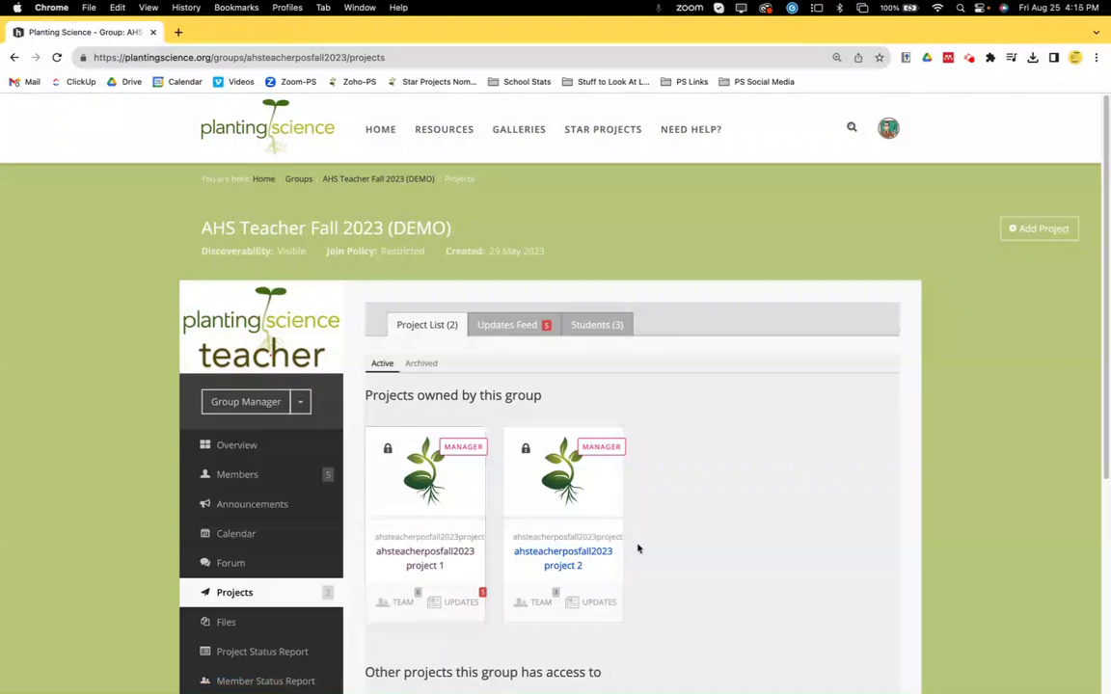
scroll(641, 546, "down", 2)
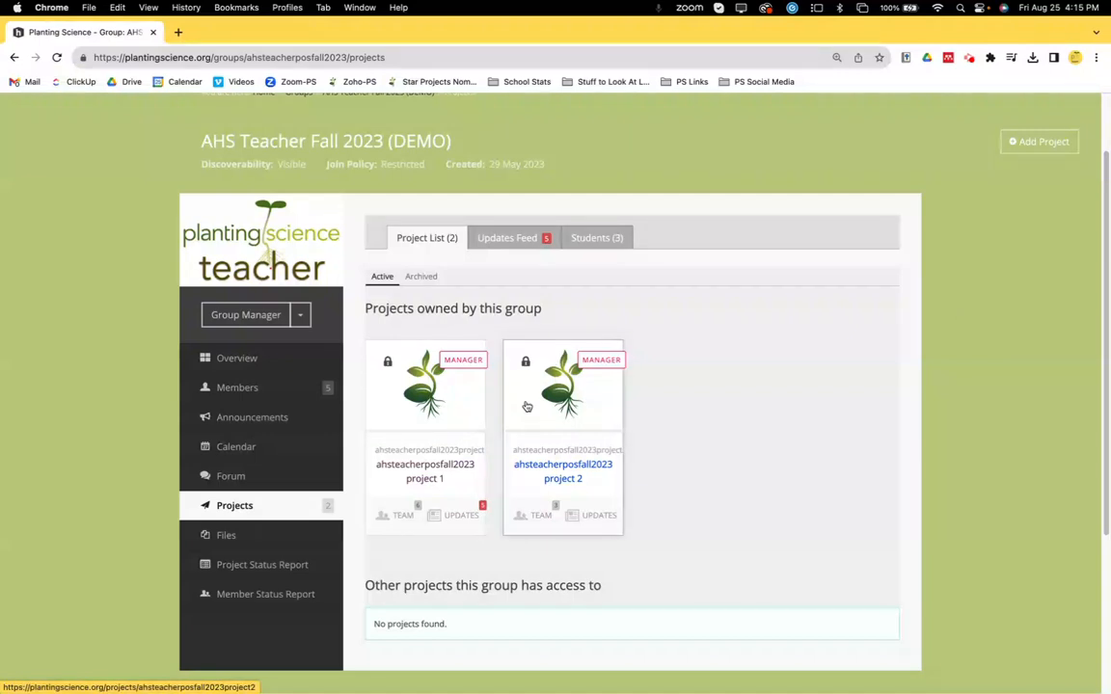
left_click(1036, 151)
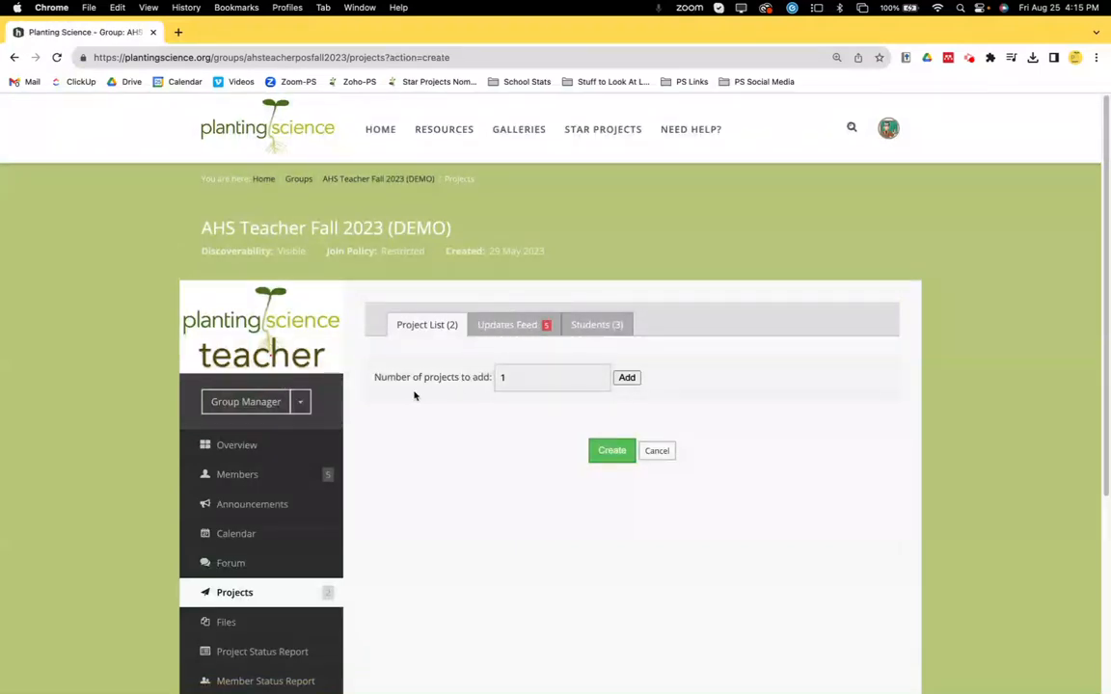
left_click(521, 372)
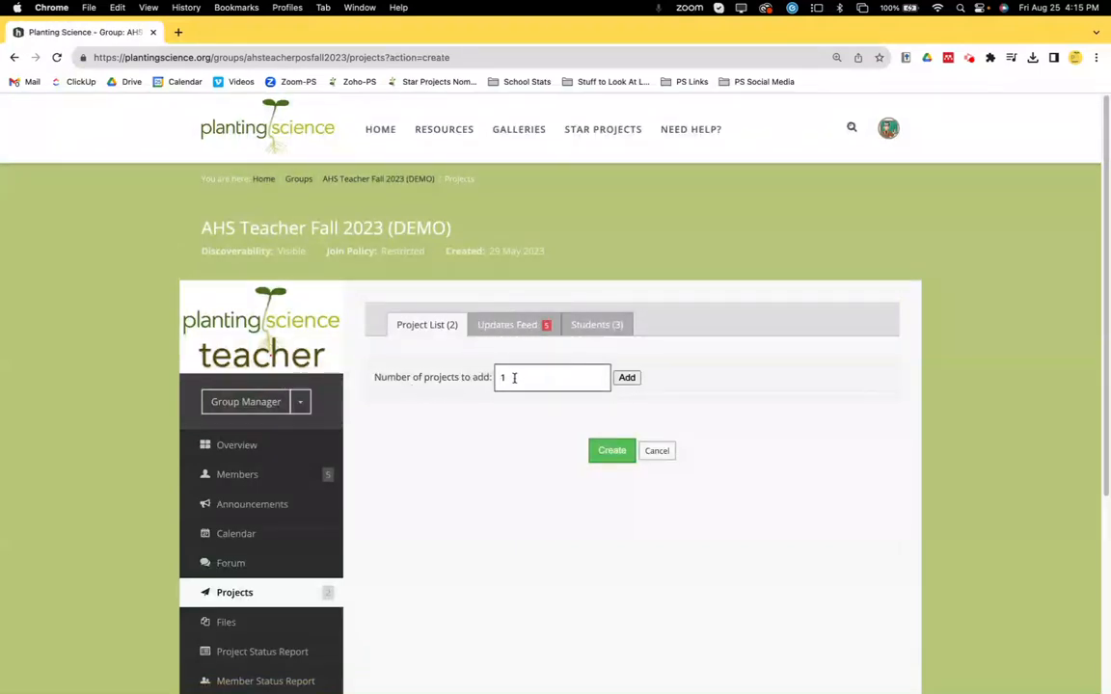
left_click(514, 377)
type("\\")
key("BackSpace")
key("BackSpace")
type("6")
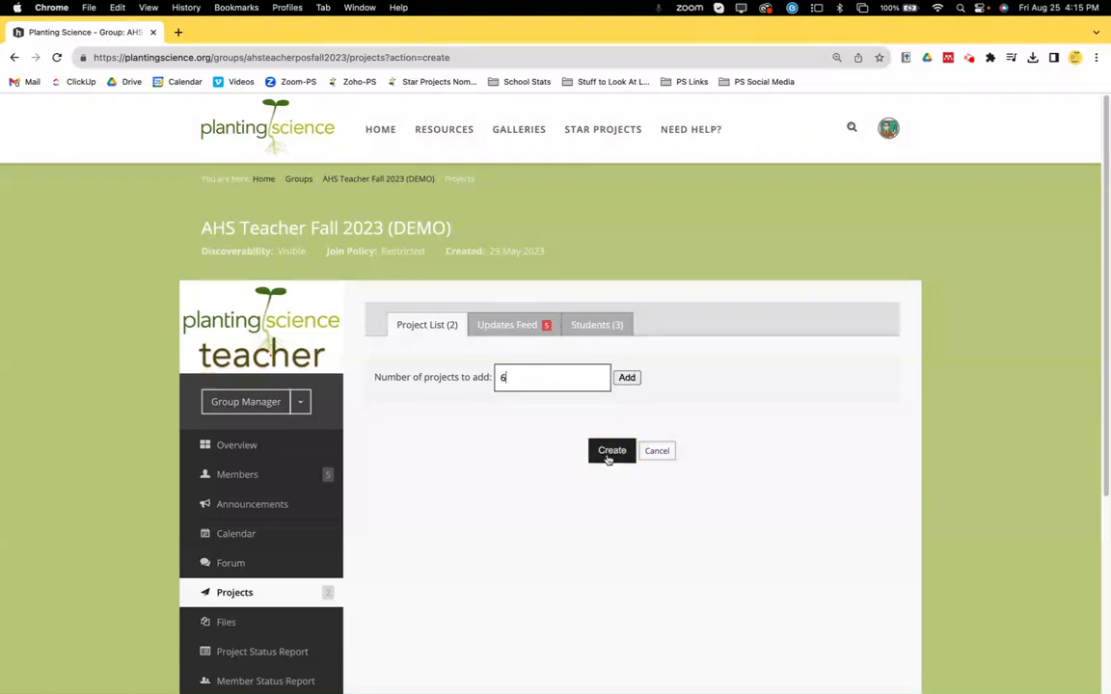
left_click(627, 378)
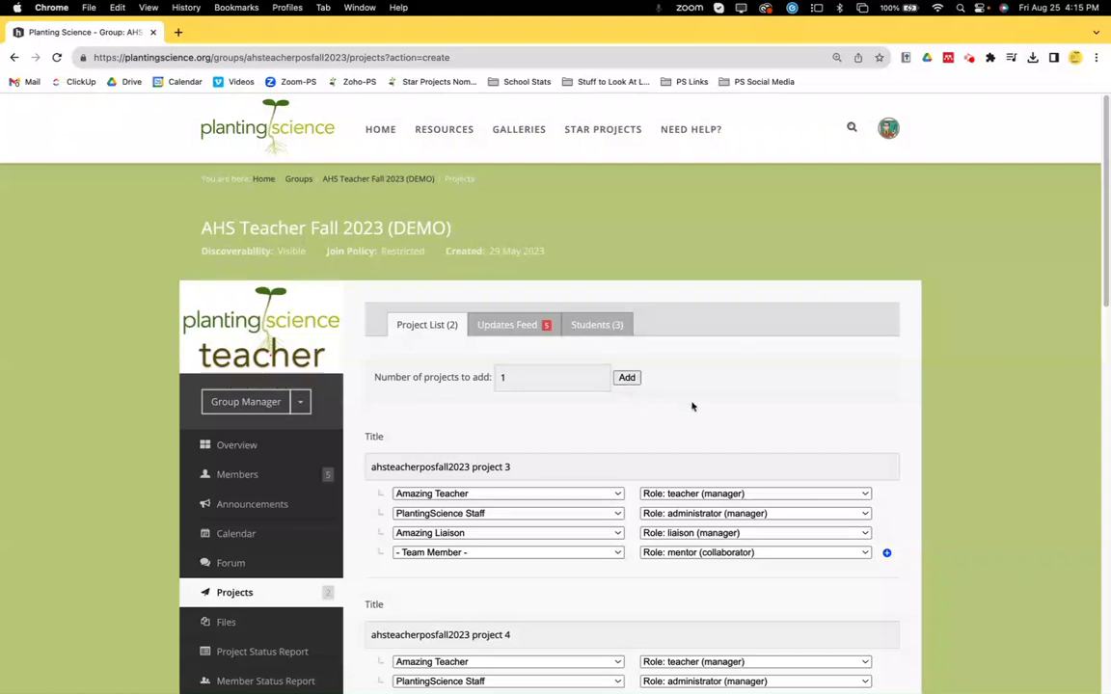
- Assign the first available team member to ahsteacherposfall2023 project 3 in the mentor (collaborator) role
scroll(691, 404, "down", 2)
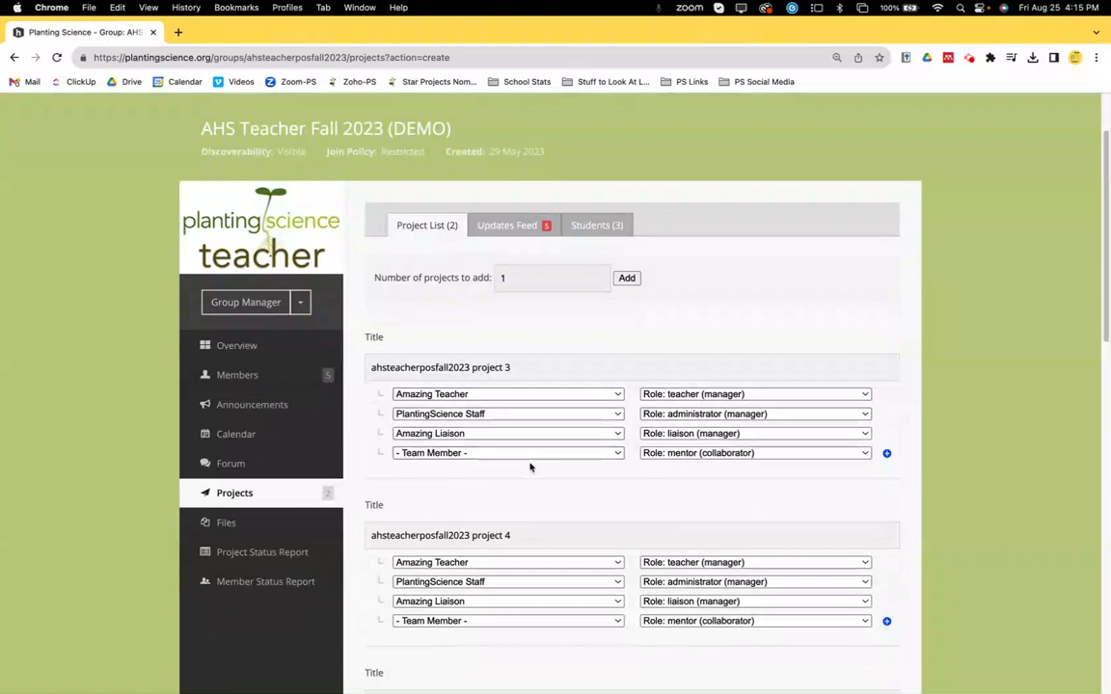
left_click(562, 455)
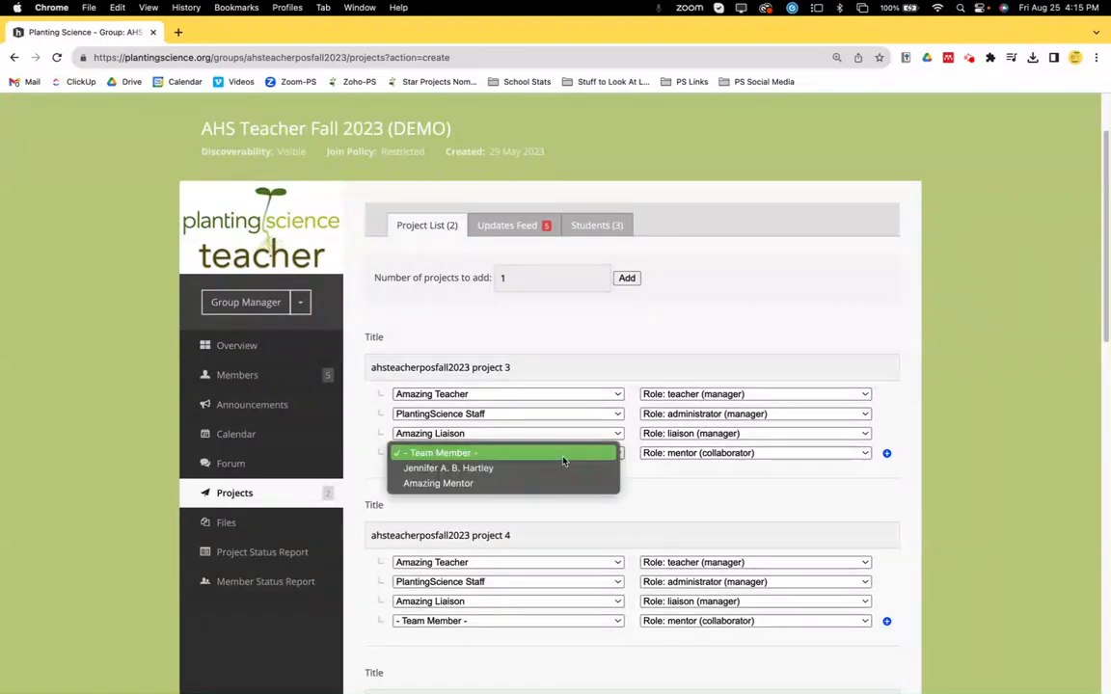
left_click(555, 473)
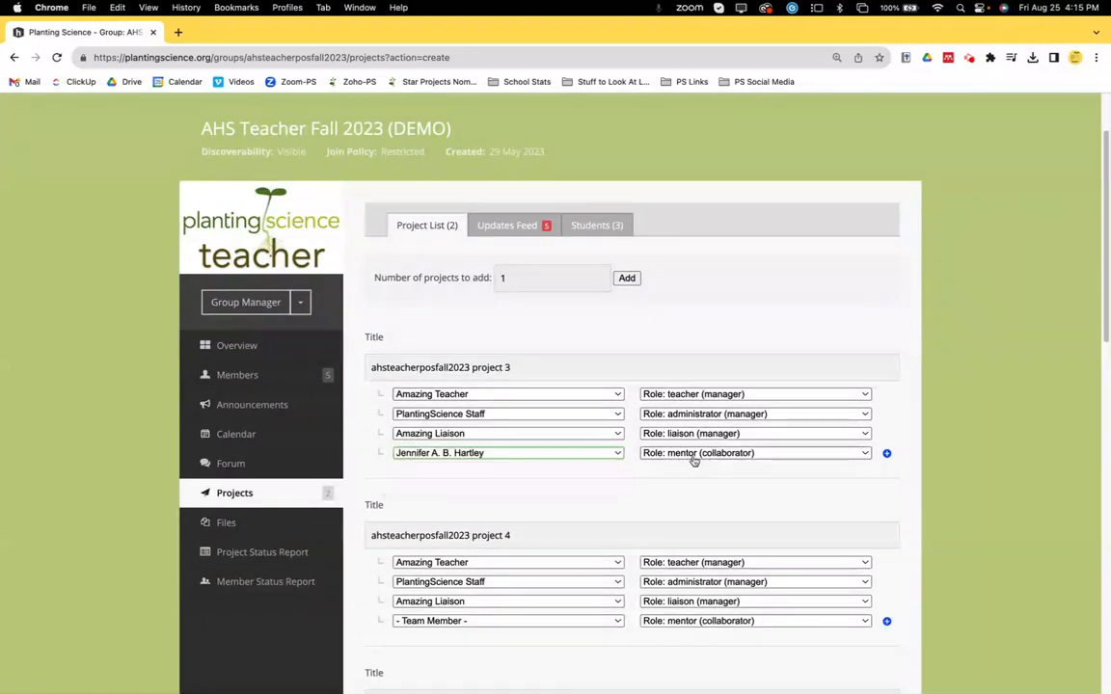
left_click(667, 531)
- Create the six new projects, ahsteacherposfall2023 project 3 through project 8, and dismiss the notification
scroll(545, 488, "down", 5)
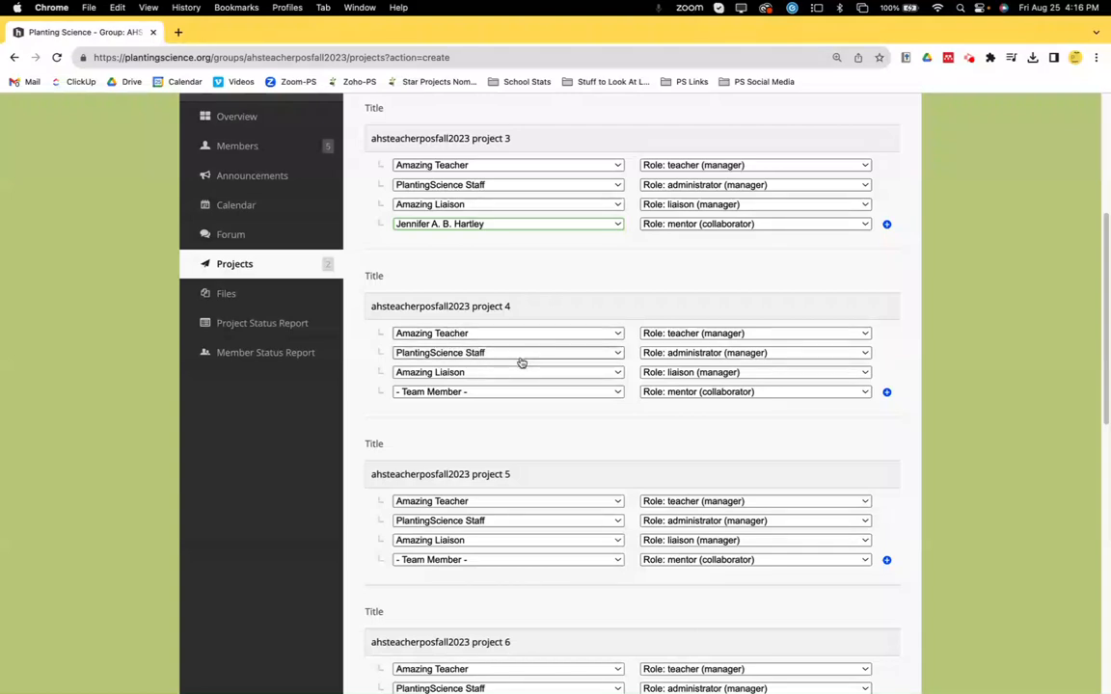
scroll(519, 367, "down", 5)
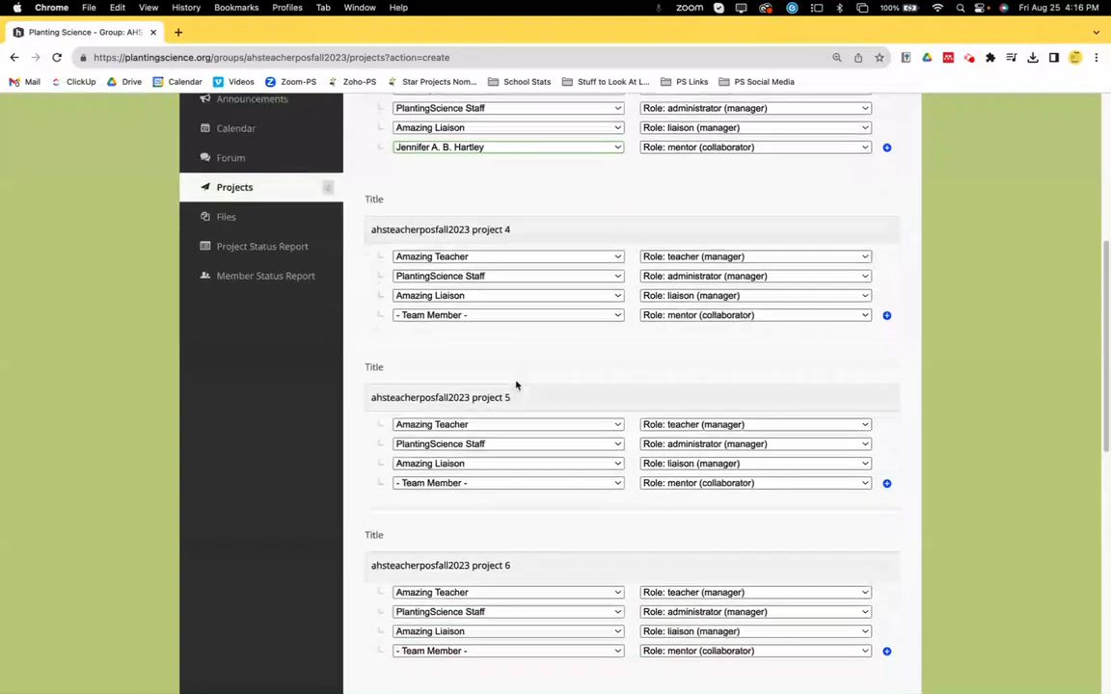
scroll(507, 483, "down", 12)
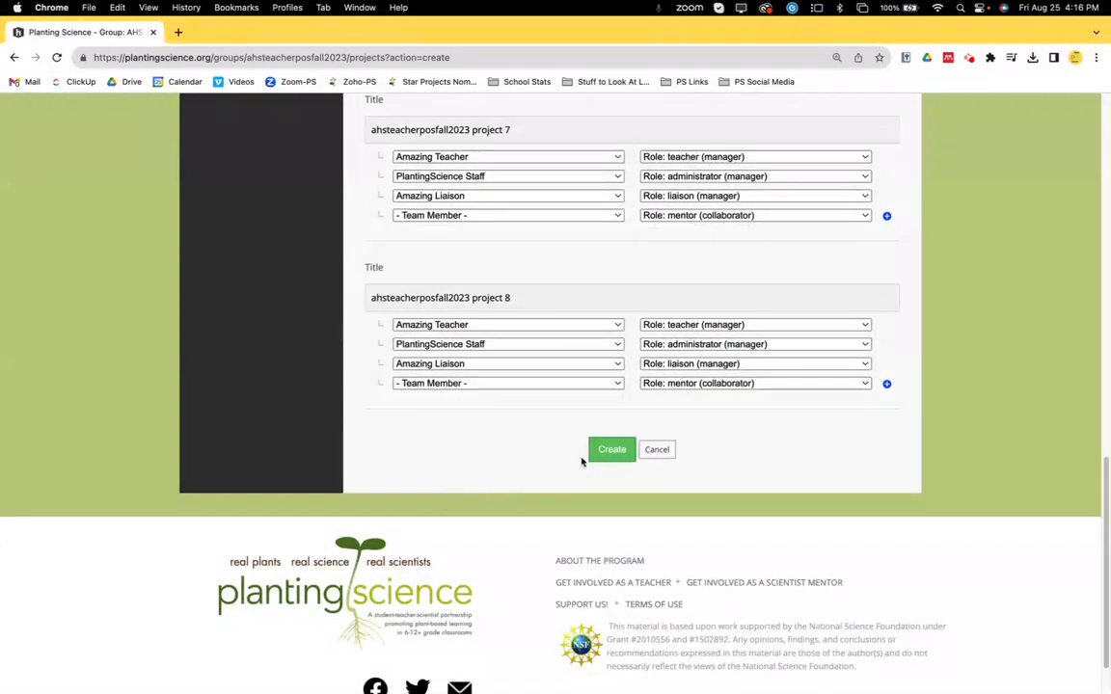
left_click(608, 457)
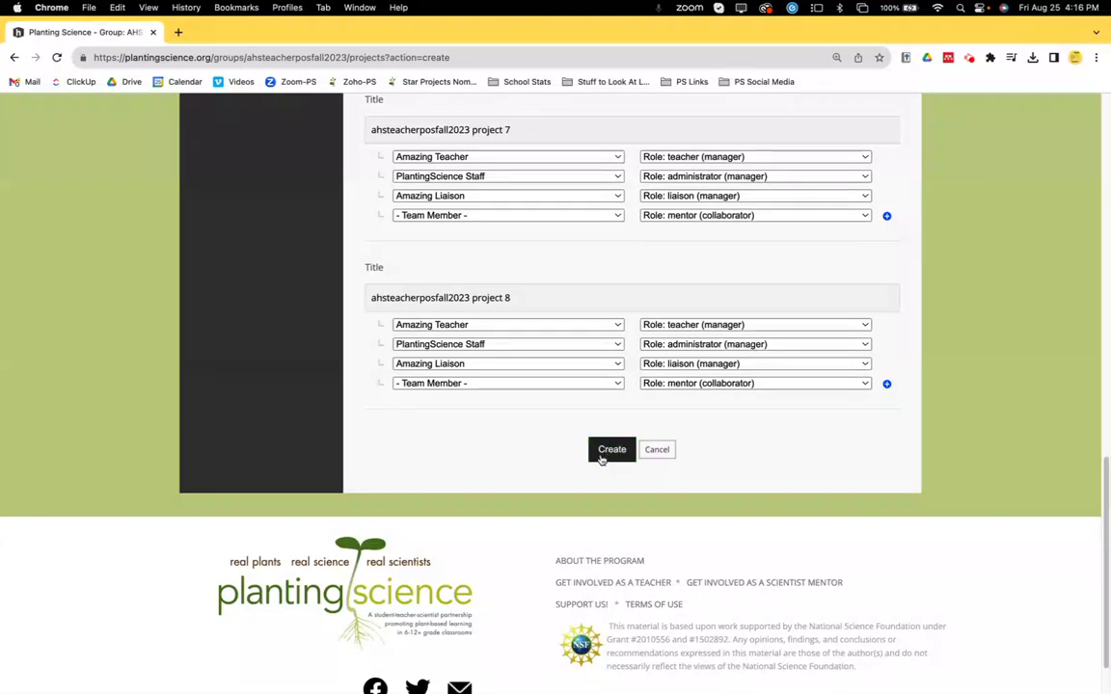
left_click(600, 459)
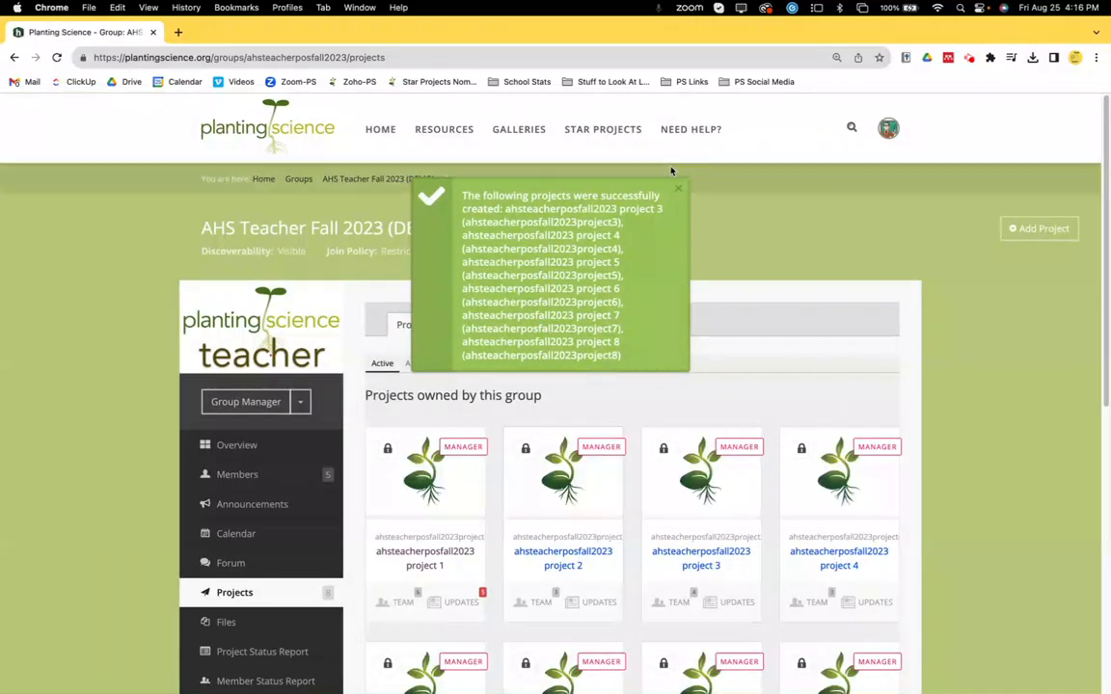
left_click(679, 188)
- Look over the projects owned by the group, highlighting the short identifier above project 5's title
scroll(723, 482, "down", 3)
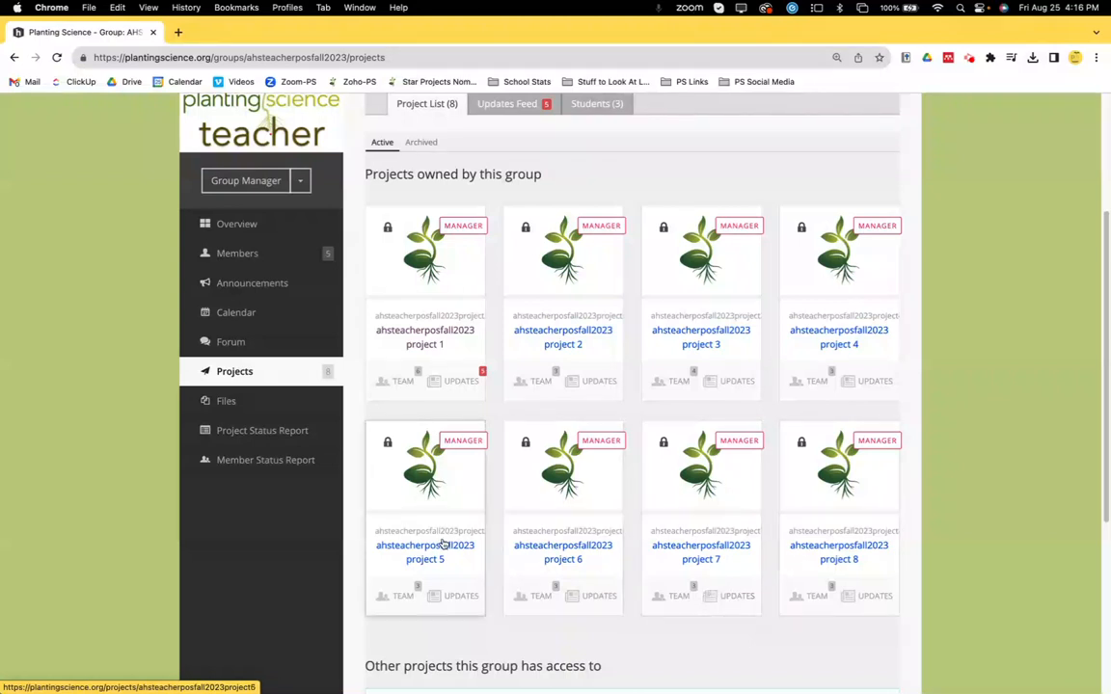
left_click_drag(376, 532, 473, 534)
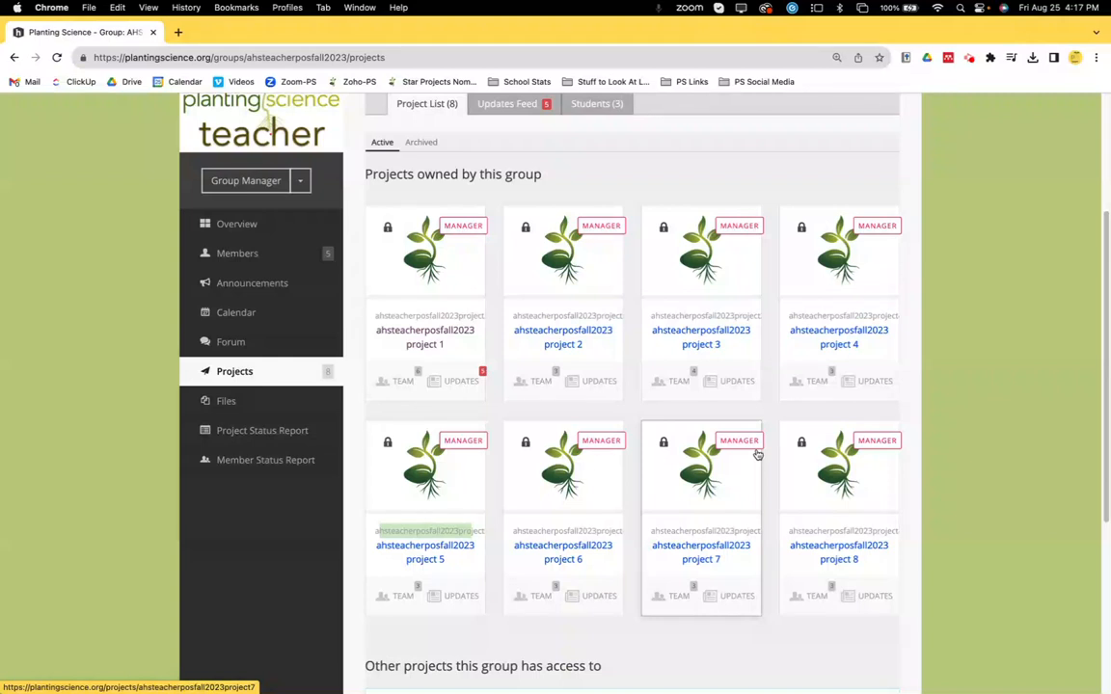
scroll(758, 454, "up", 3)
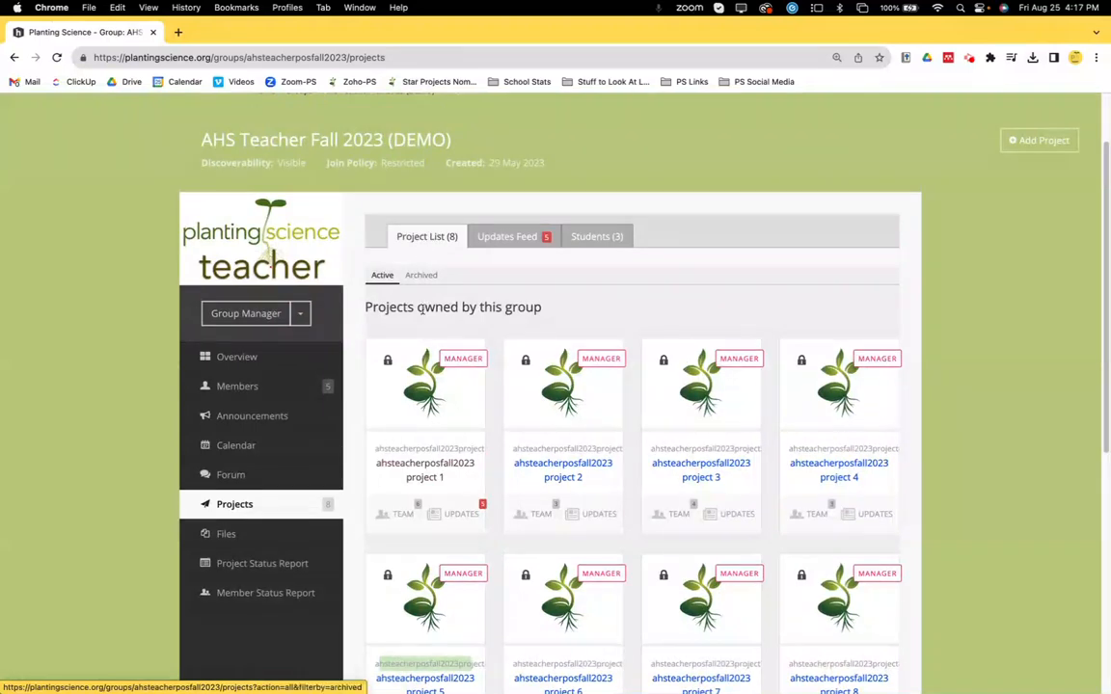
- View the group's project updates feed, including its posting box and the recent project 1 posts
left_click(509, 241)
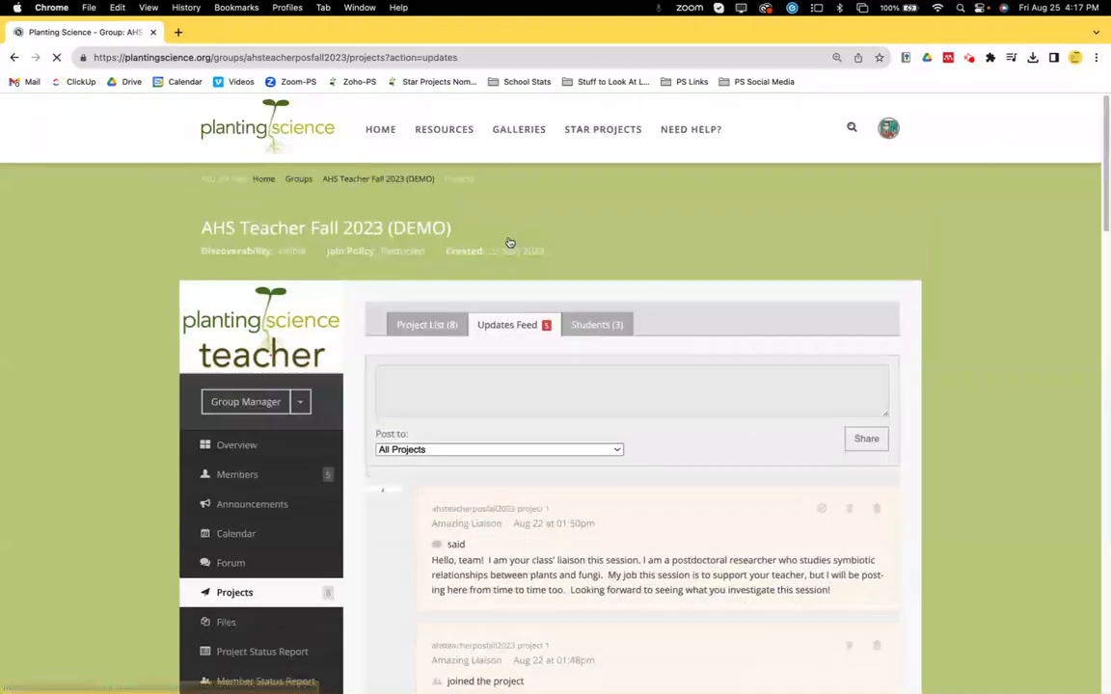
scroll(590, 426, "down", 3)
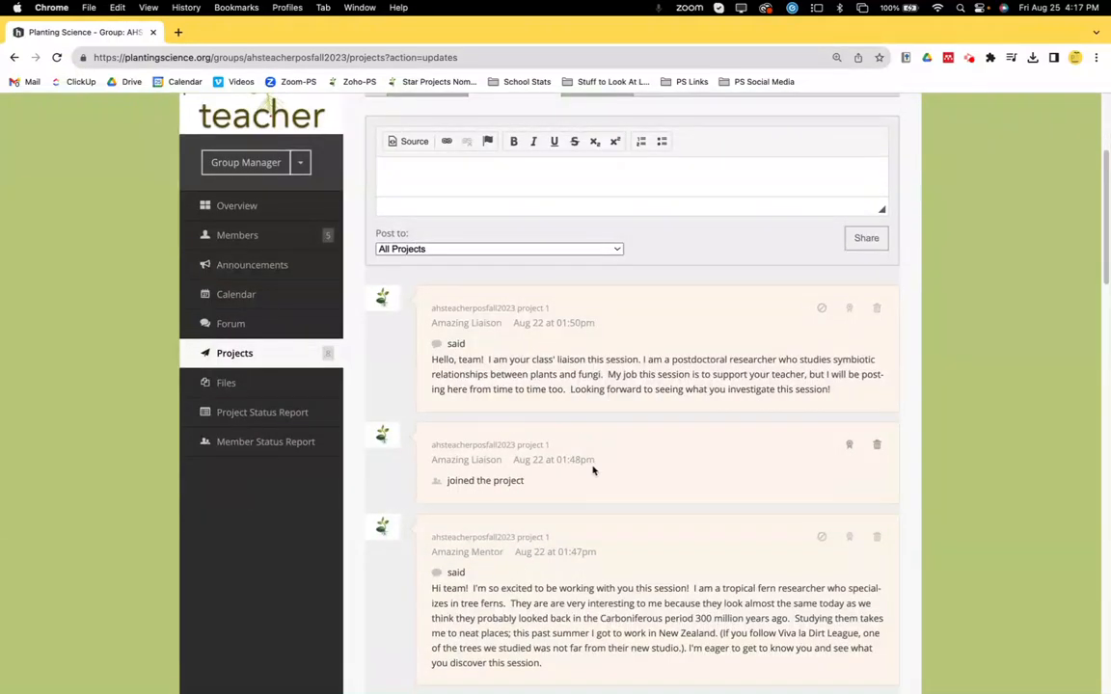
scroll(573, 455, "up", 5)
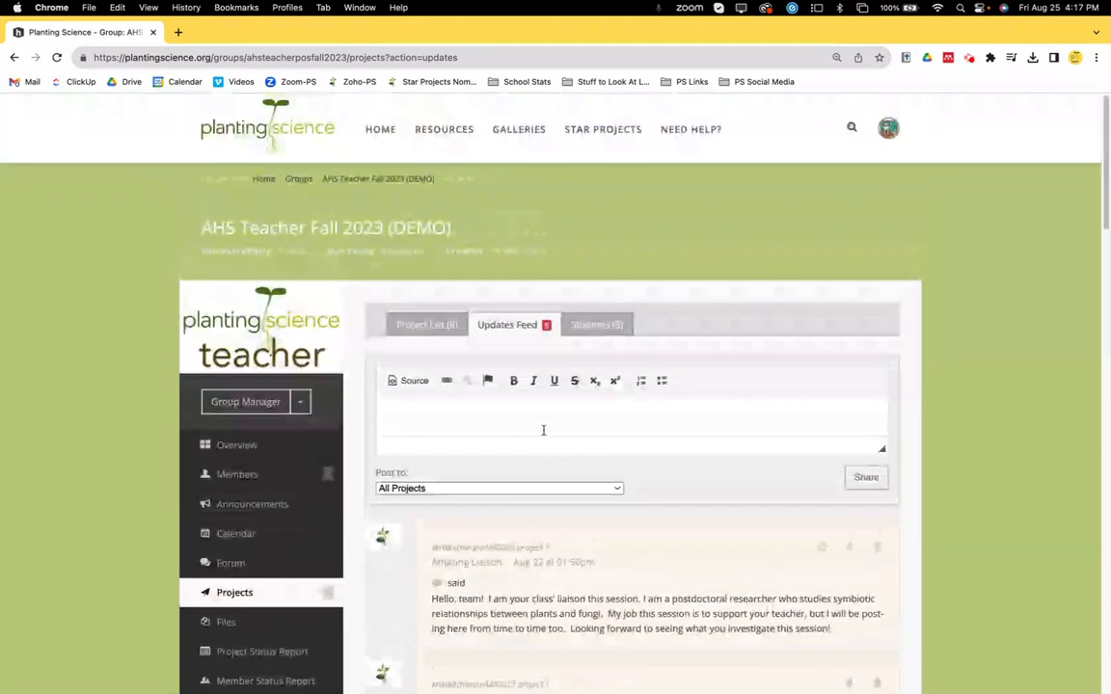
- Open the form for creating new student accounts from the group's student list
left_click(596, 328)
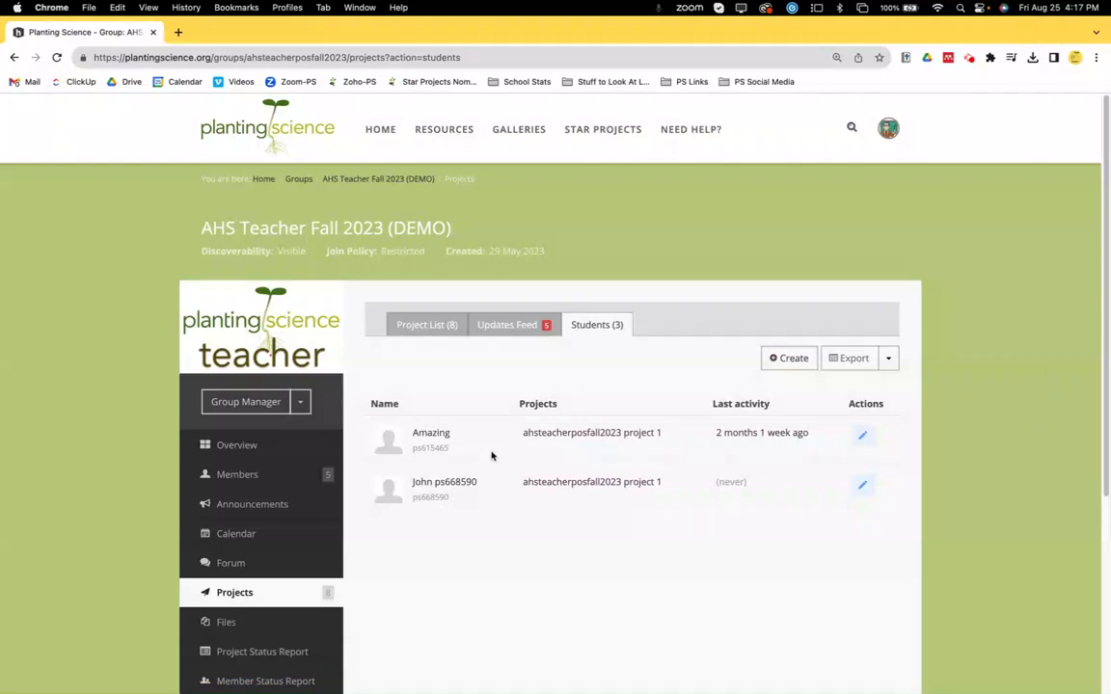
left_click(792, 362)
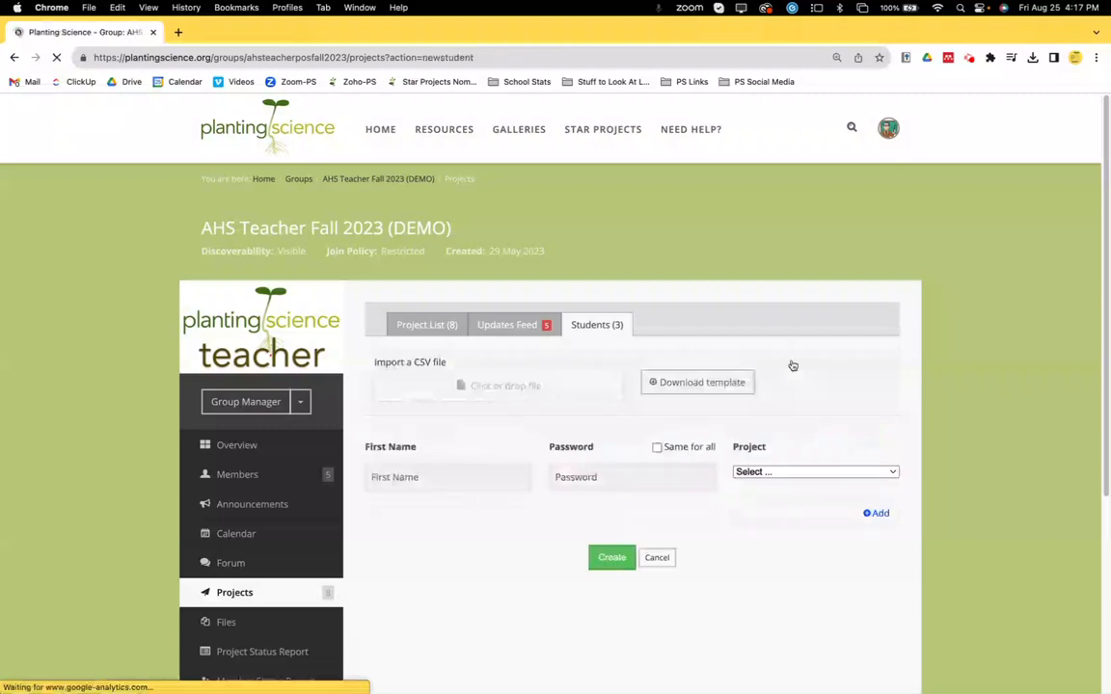
- Examine the new-student form's First Name and Password fields and the list of projects a student can be assigned to
left_click(424, 479)
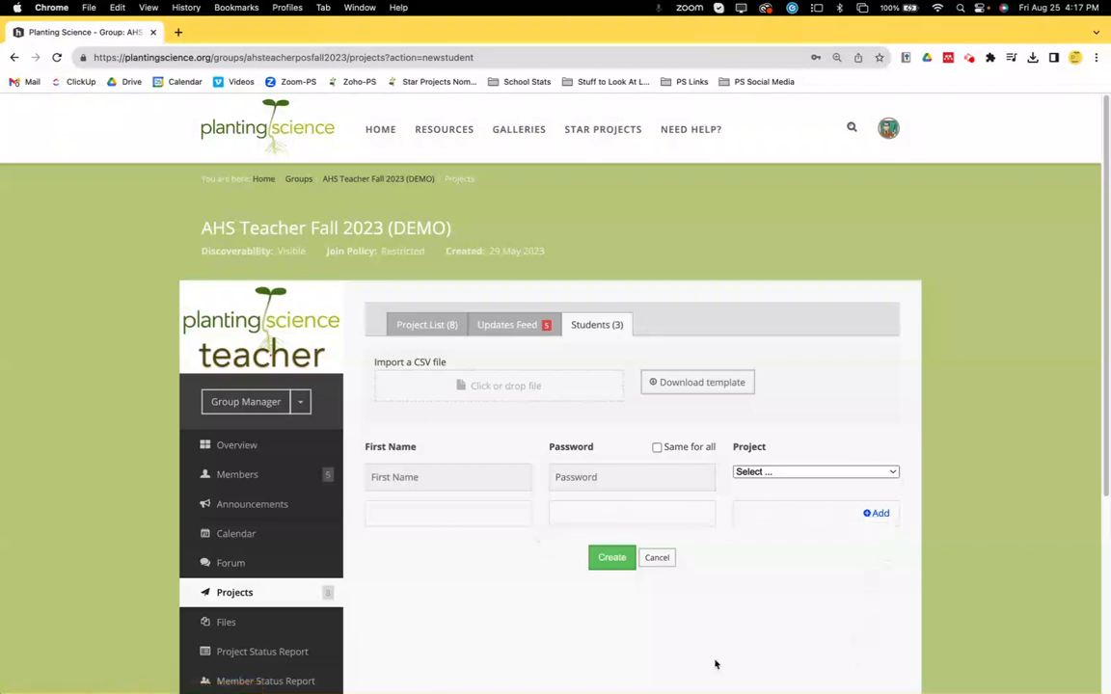
left_click(451, 477)
left_click(892, 594)
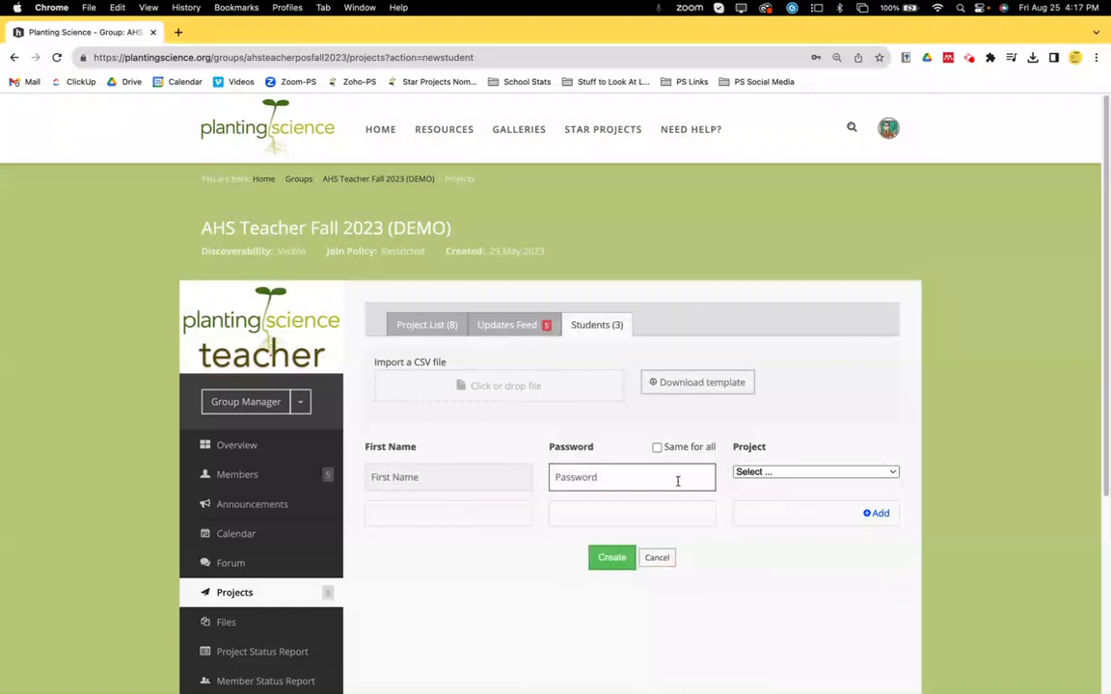
left_click(789, 473)
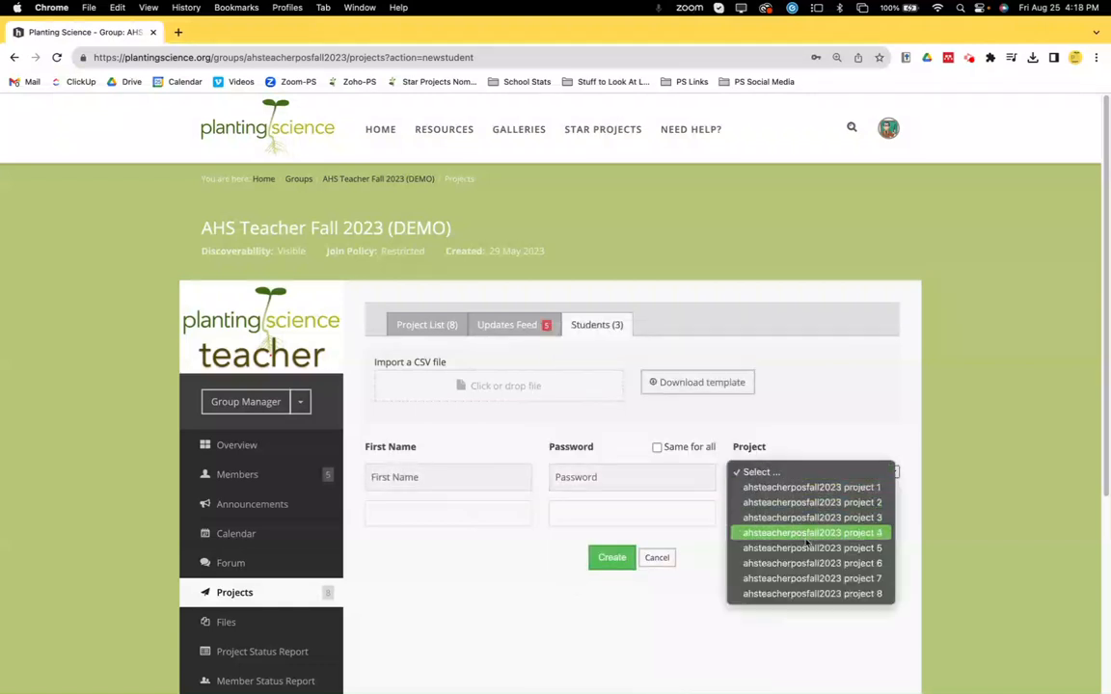
left_click(664, 657)
left_click(454, 478)
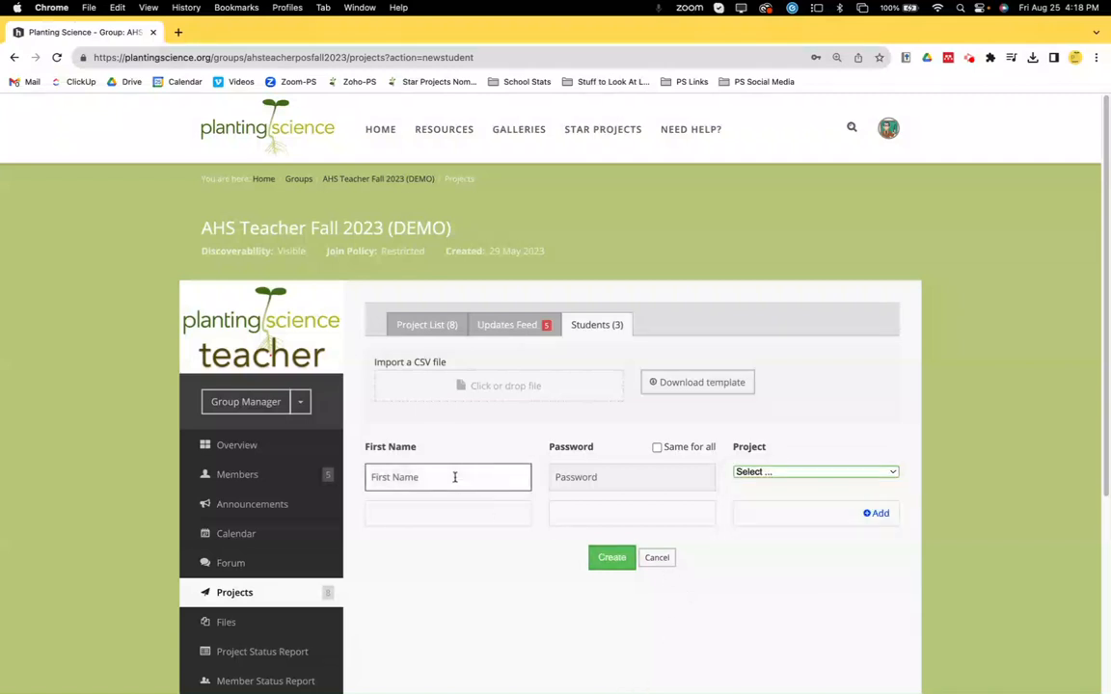
left_click(454, 477)
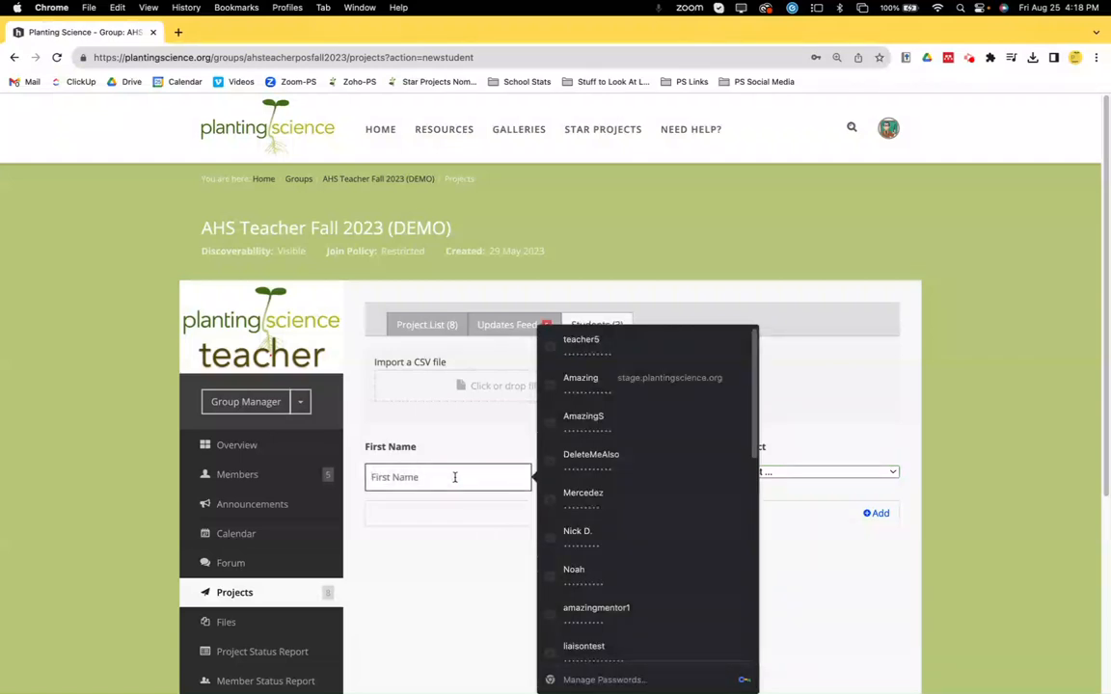
scroll(587, 501, "down", 1)
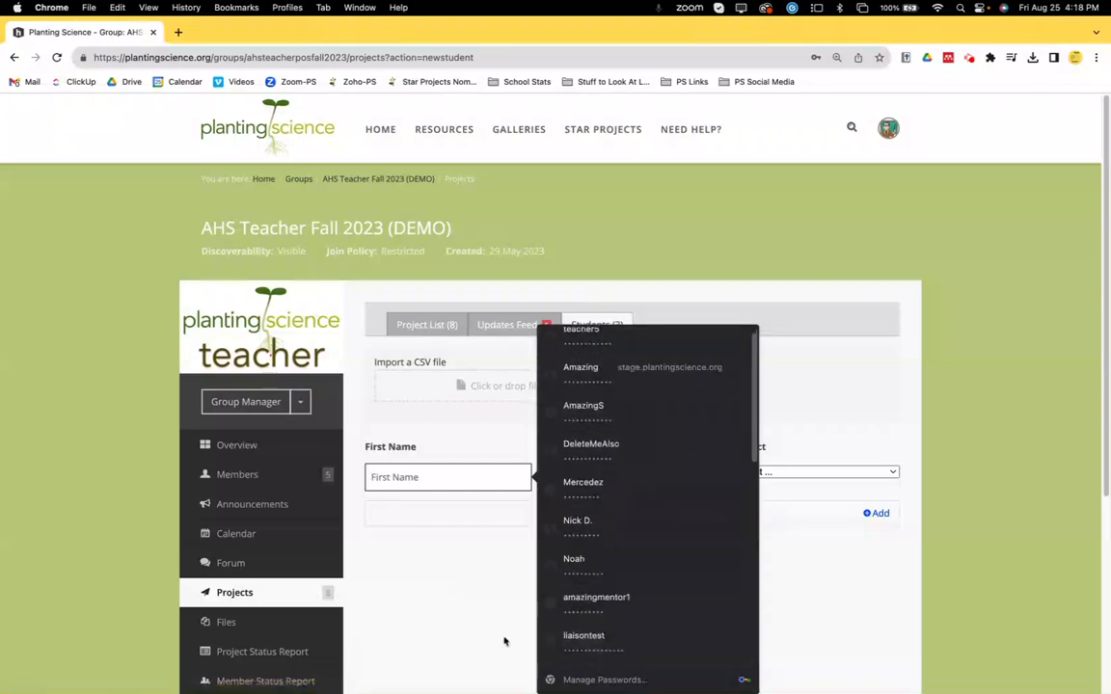
left_click(449, 549)
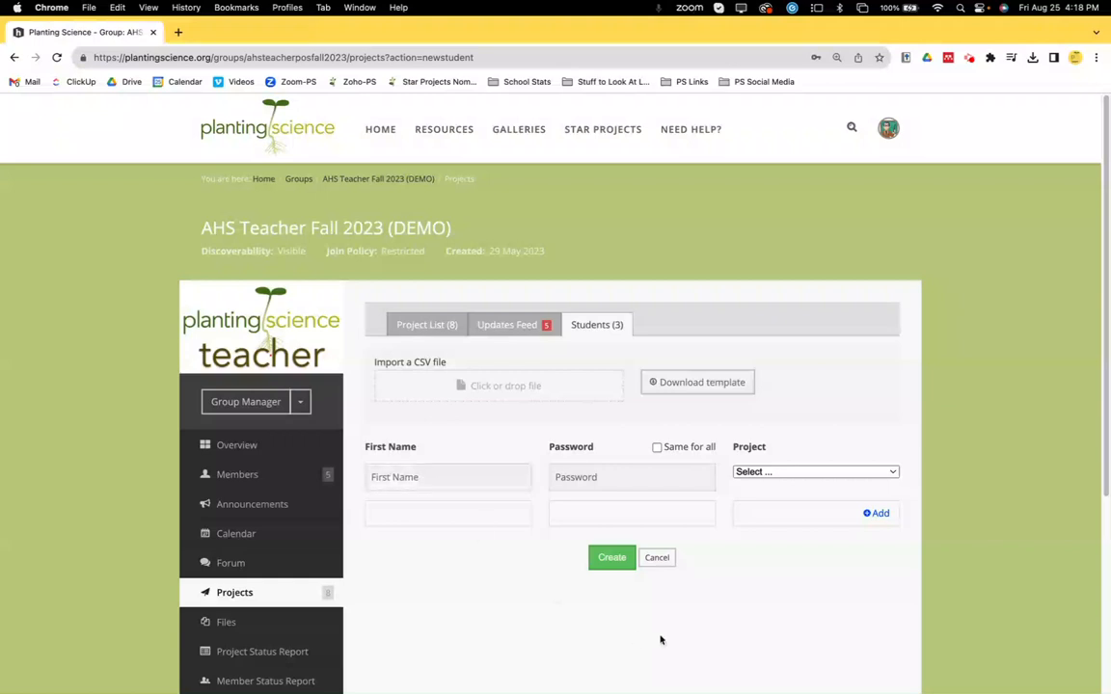
- Download the CSV template for importing students and switch to the opened file in Excel
left_click(665, 392)
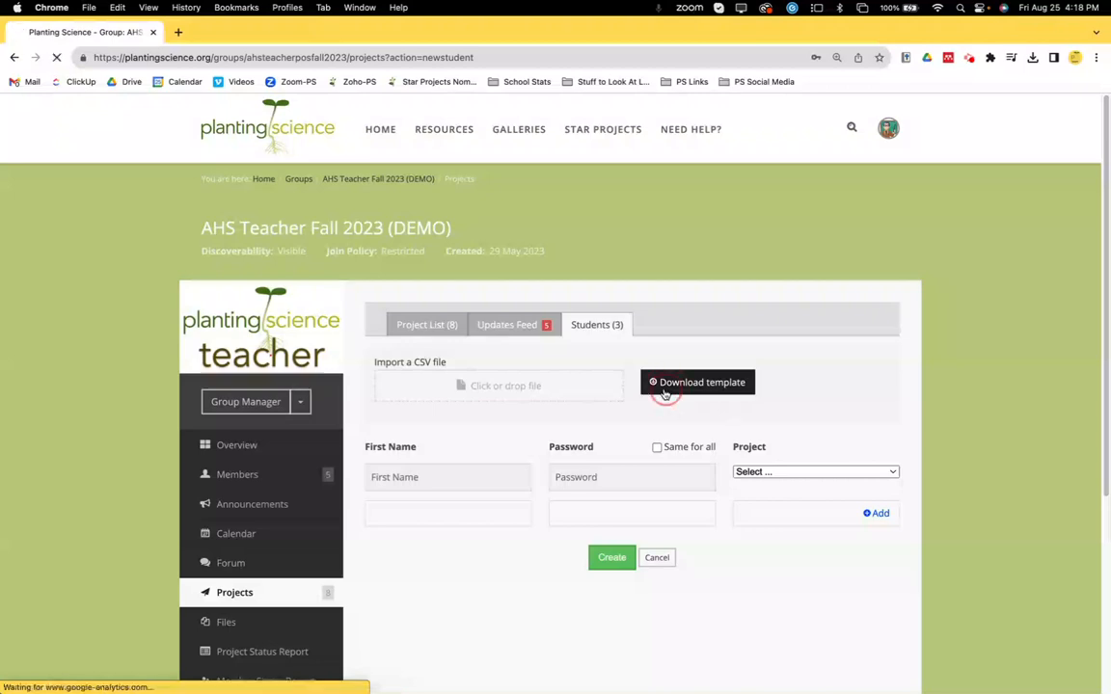
key("ctrl+Left")
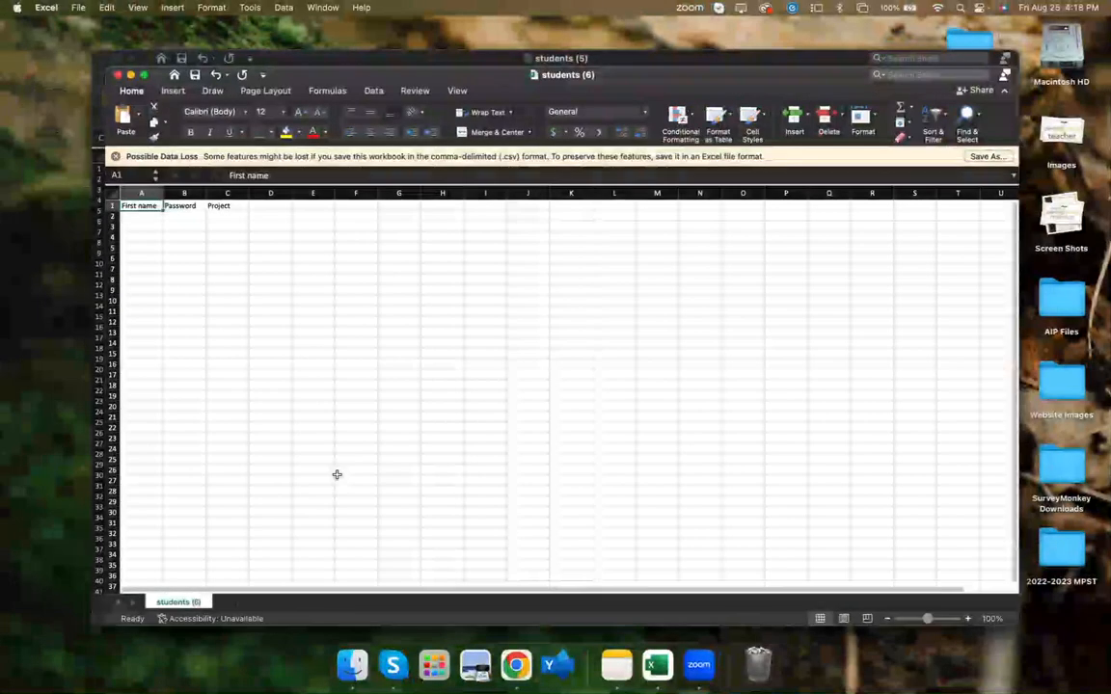
- Minimize the blank students (6) template to bring up the filled-in students (5) roster
left_click(131, 75)
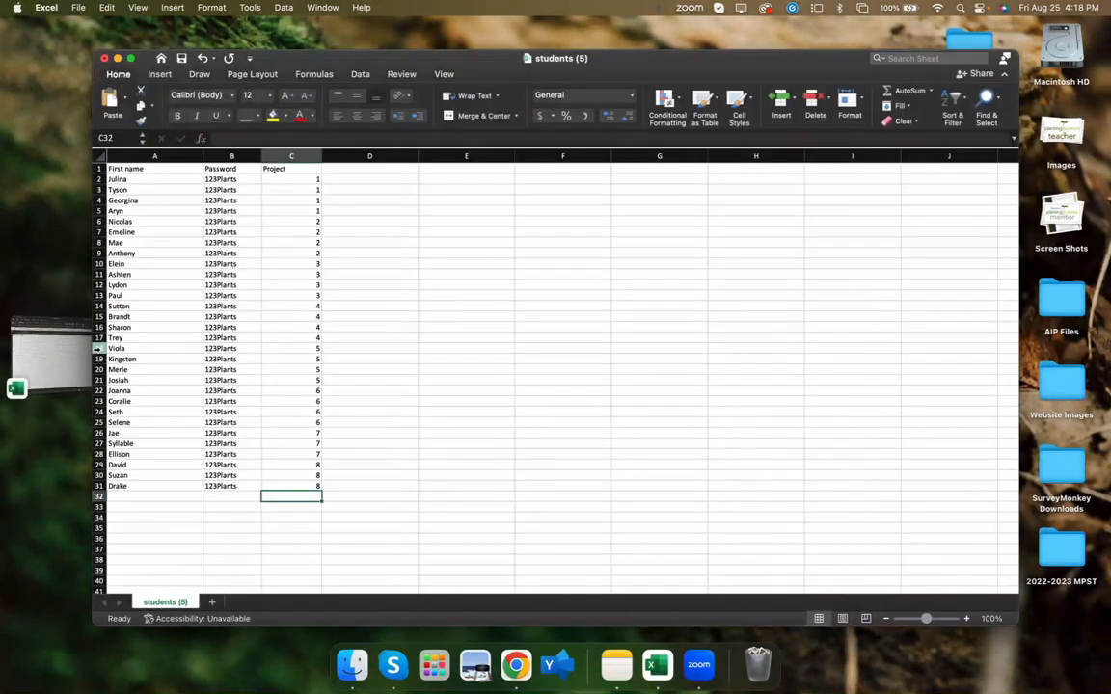
left_click(58, 349)
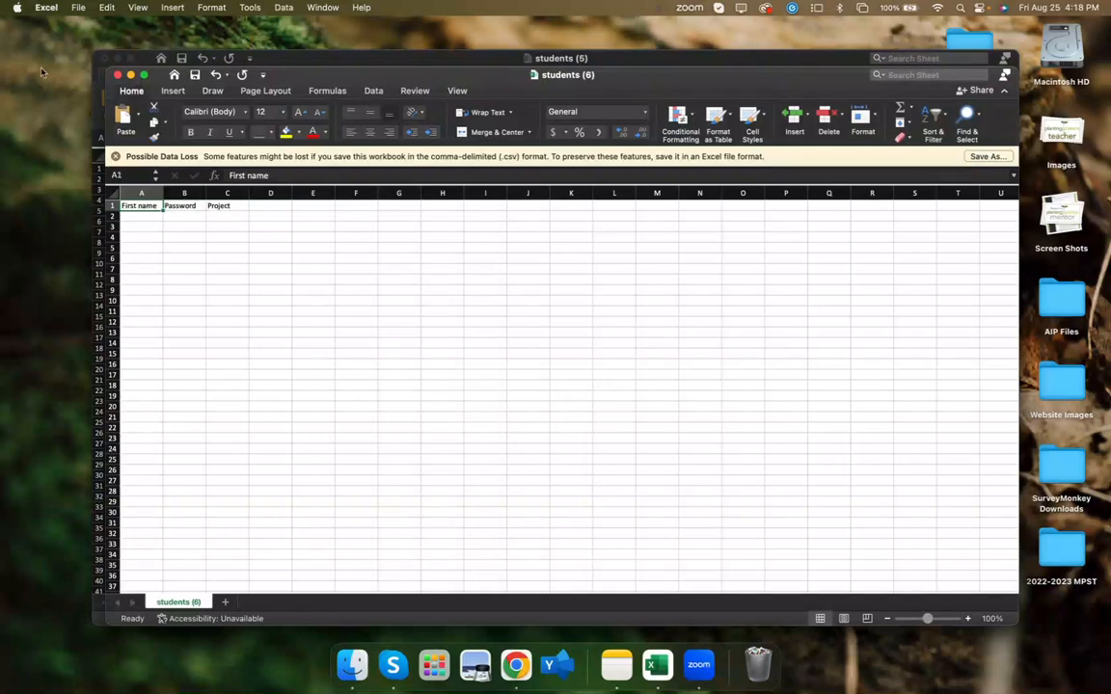
left_click(130, 75)
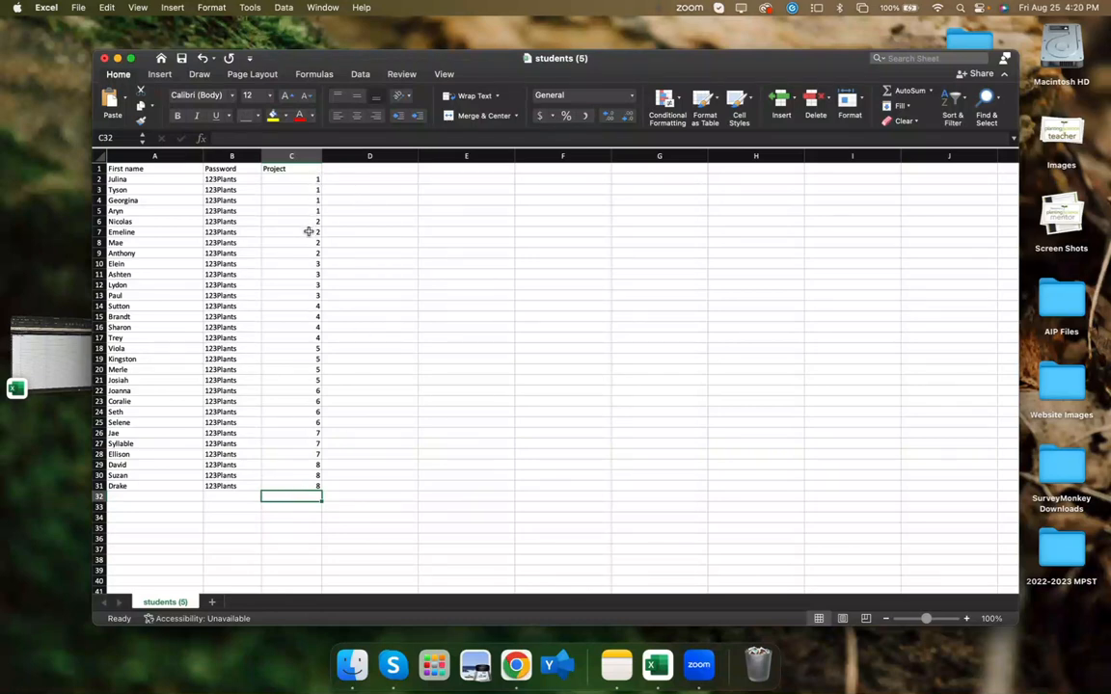
- Switch to Chrome and check the project choices offered for a new student without selecting one
left_click(516, 664)
left_click(848, 474)
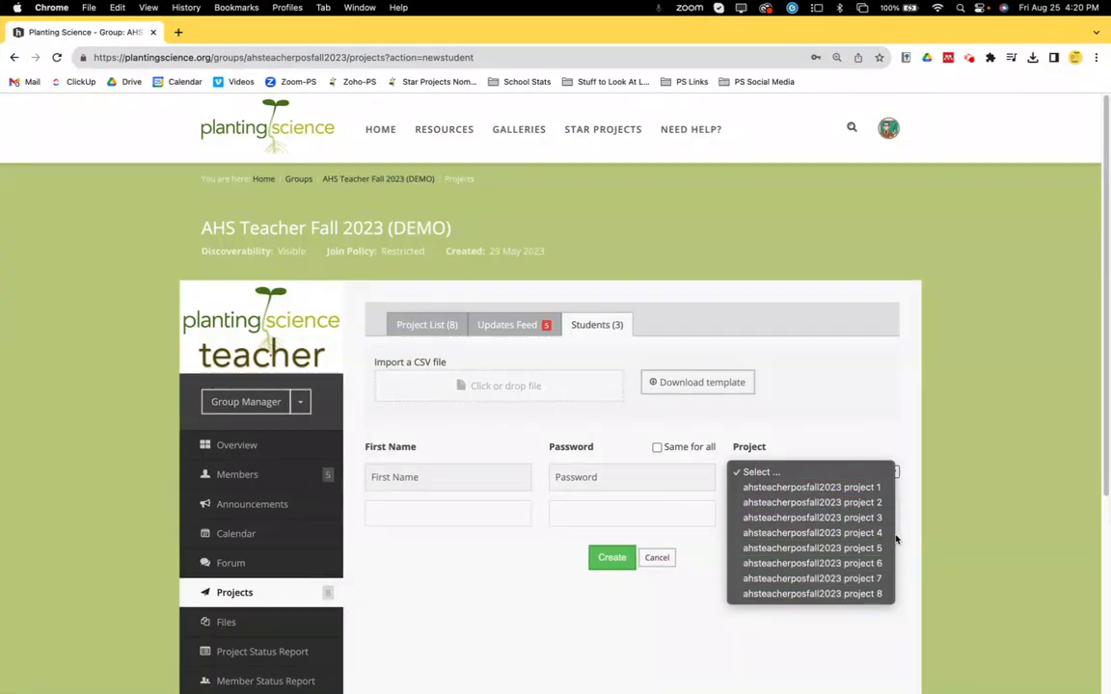
left_click(631, 576)
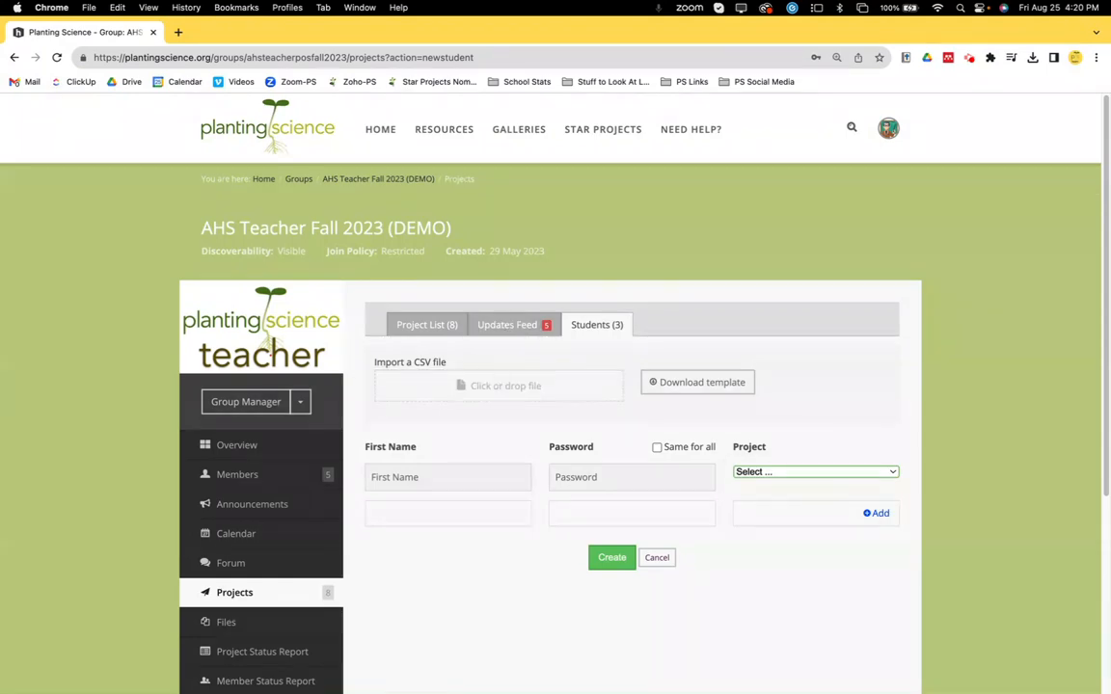
- Save the filled-in students (5) roster in Excel and return to the new-student form in Chrome
left_click(656, 659)
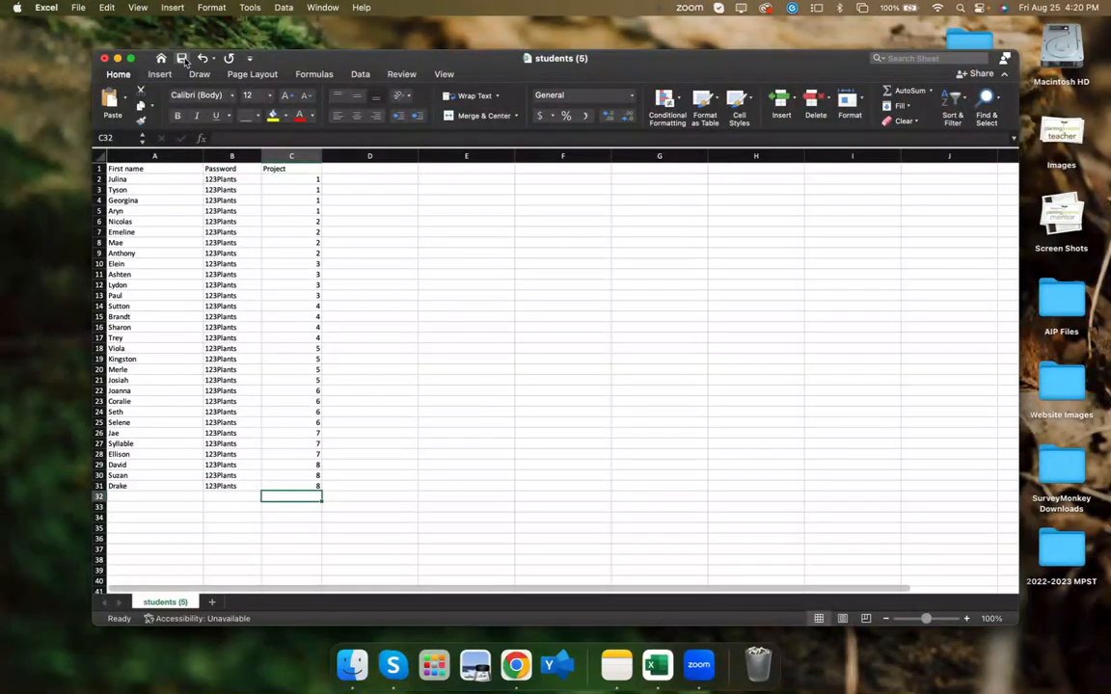
left_click(181, 59)
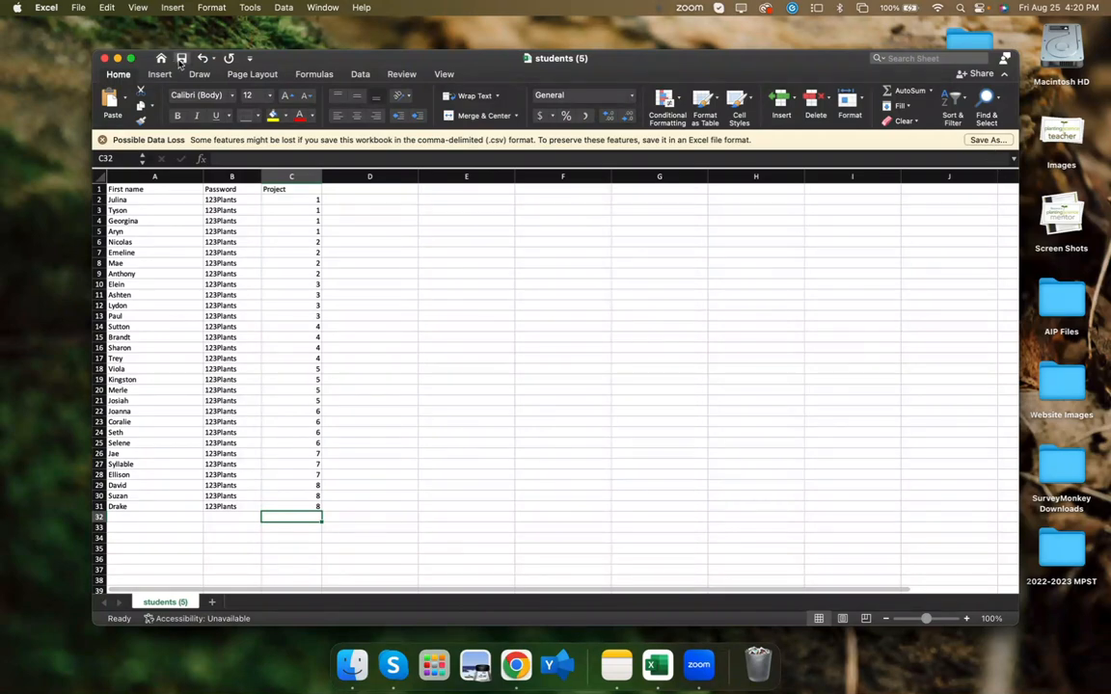
left_click(514, 661)
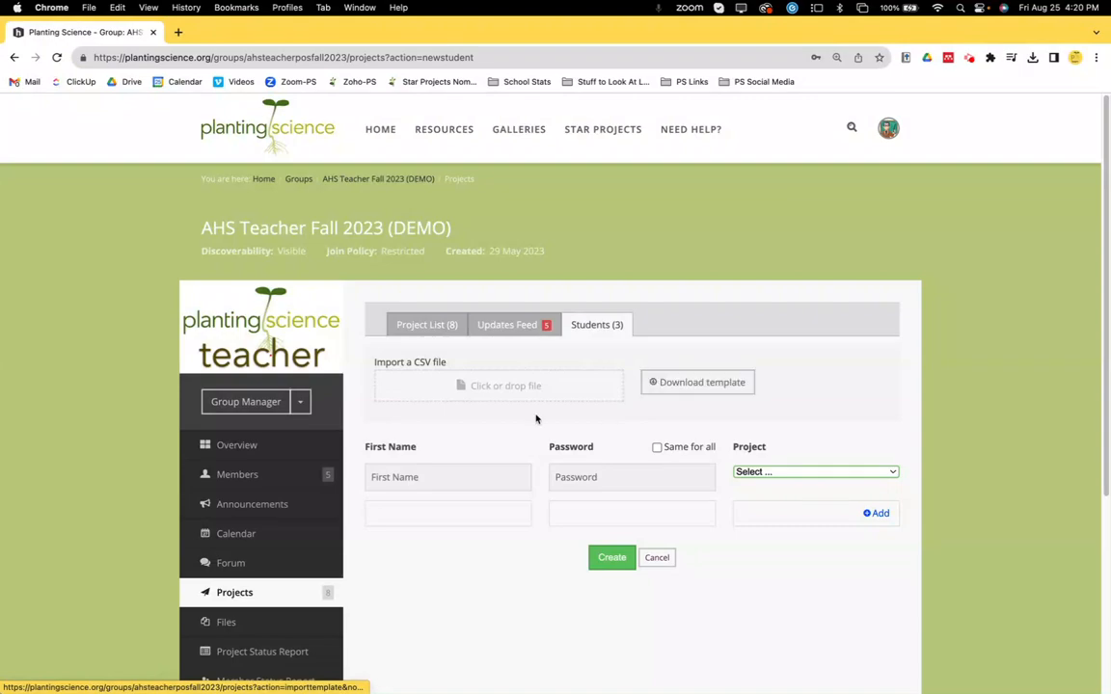
- Import students (5).csv from the Downloads folder into the new-student form
left_click(505, 393)
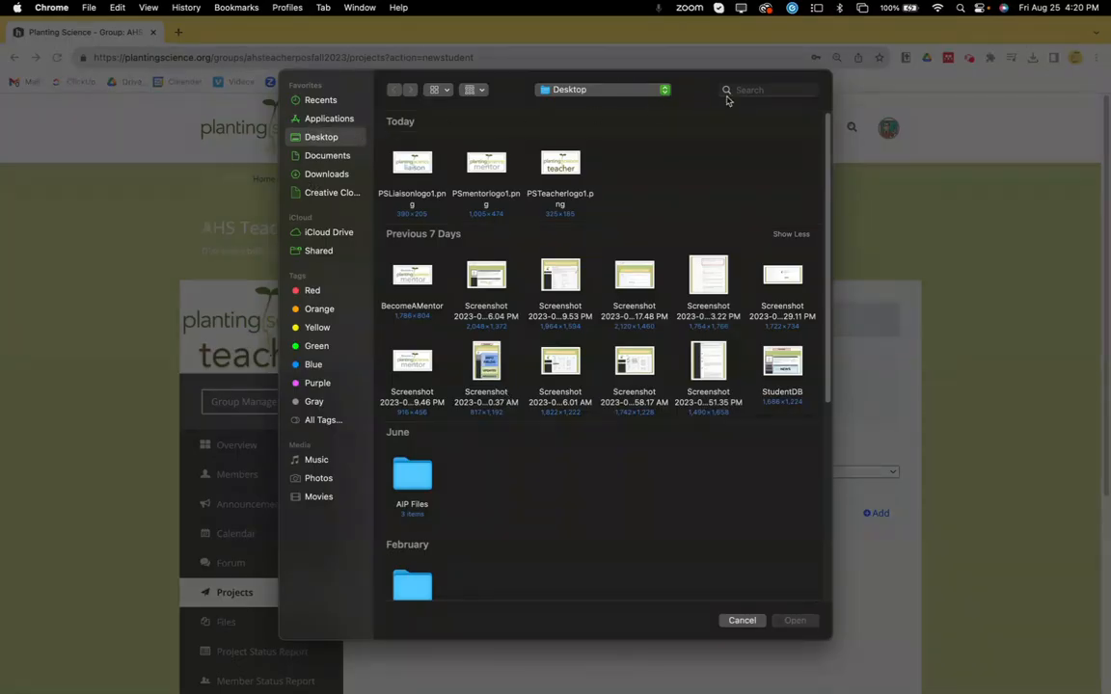
left_click(324, 174)
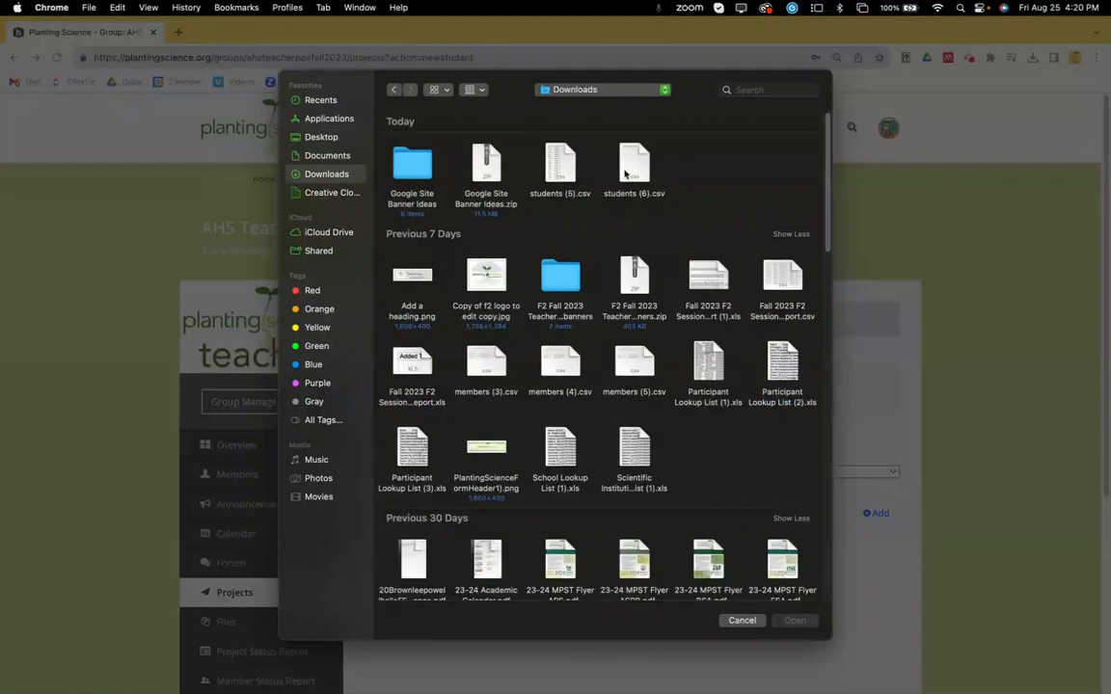
left_click(625, 172)
left_click(559, 164)
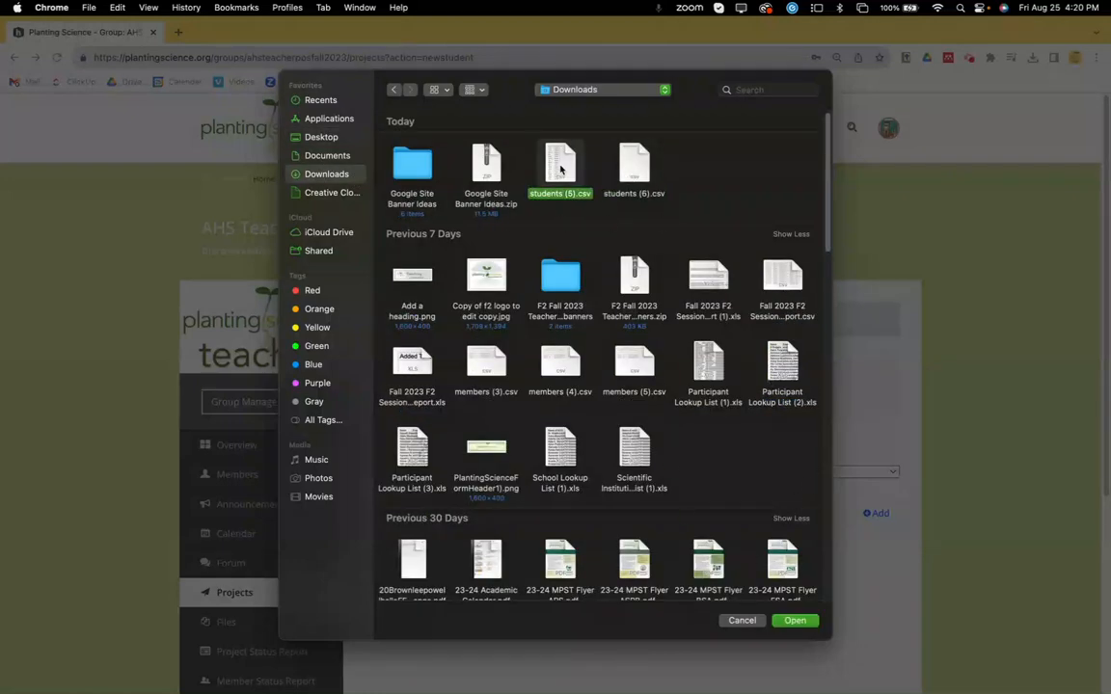
left_click(793, 621)
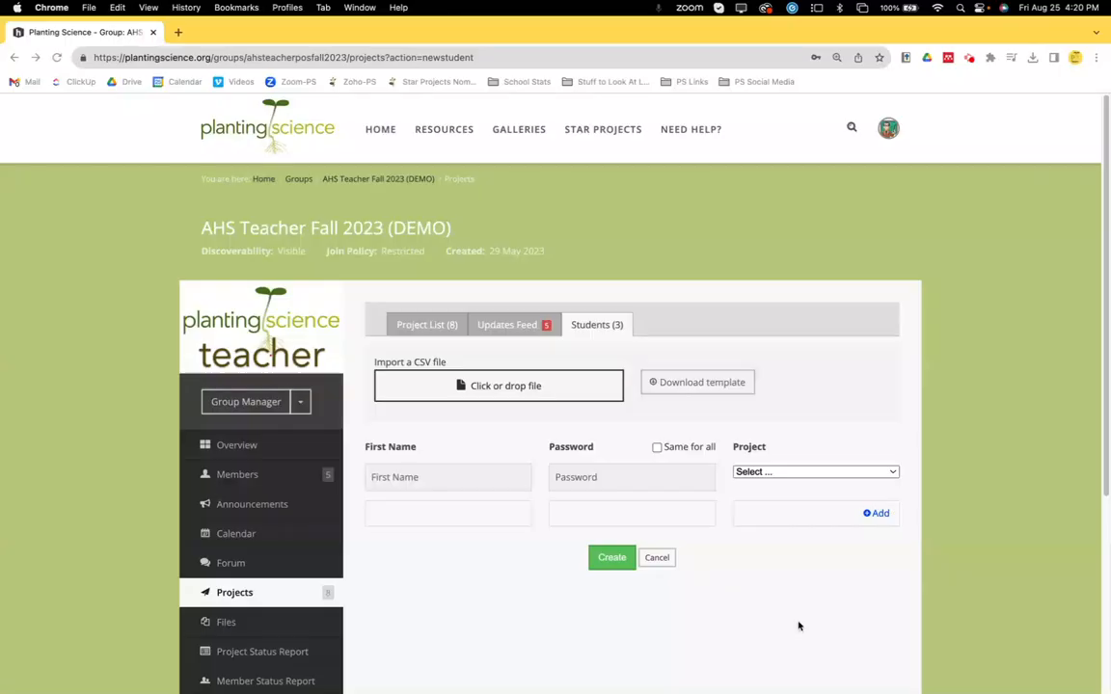
- Review the imported rows, checking the first name, password and project assignment of each student
scroll(595, 384, "down", 3)
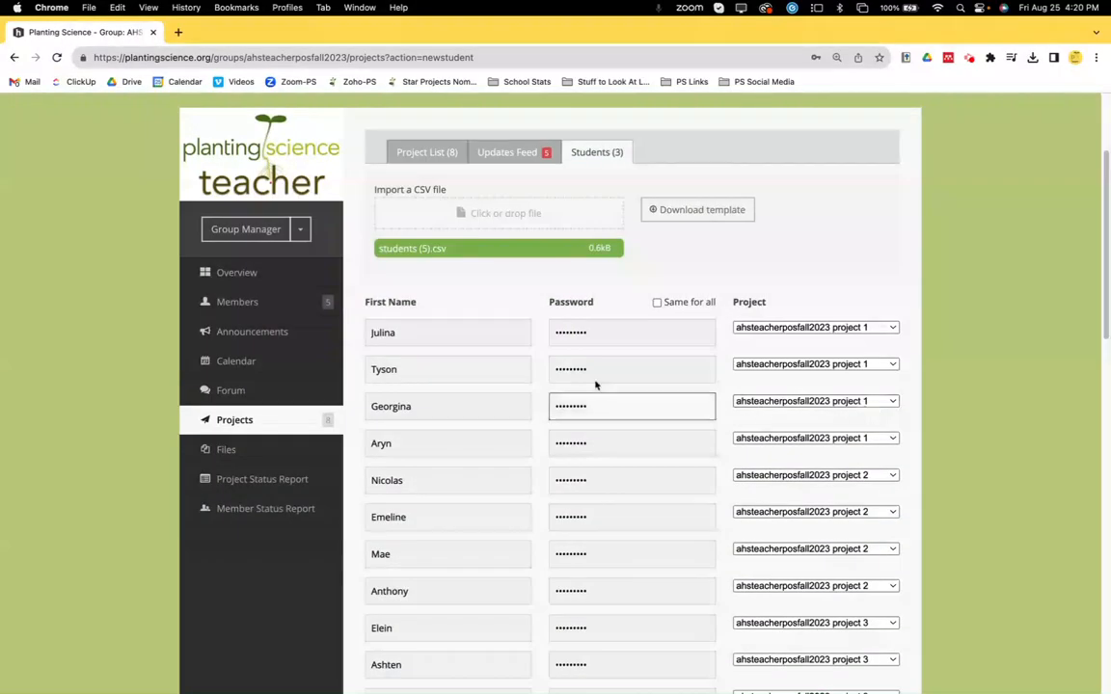
scroll(444, 579, "down", 3)
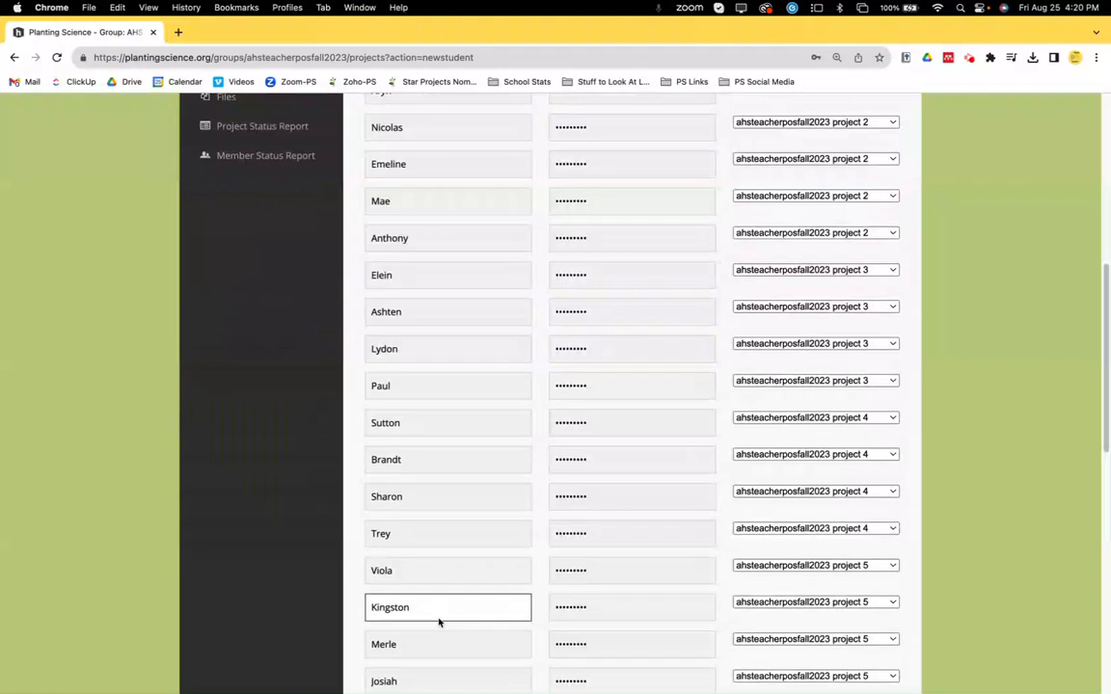
scroll(439, 617, "down", 5)
scroll(443, 609, "up", 7)
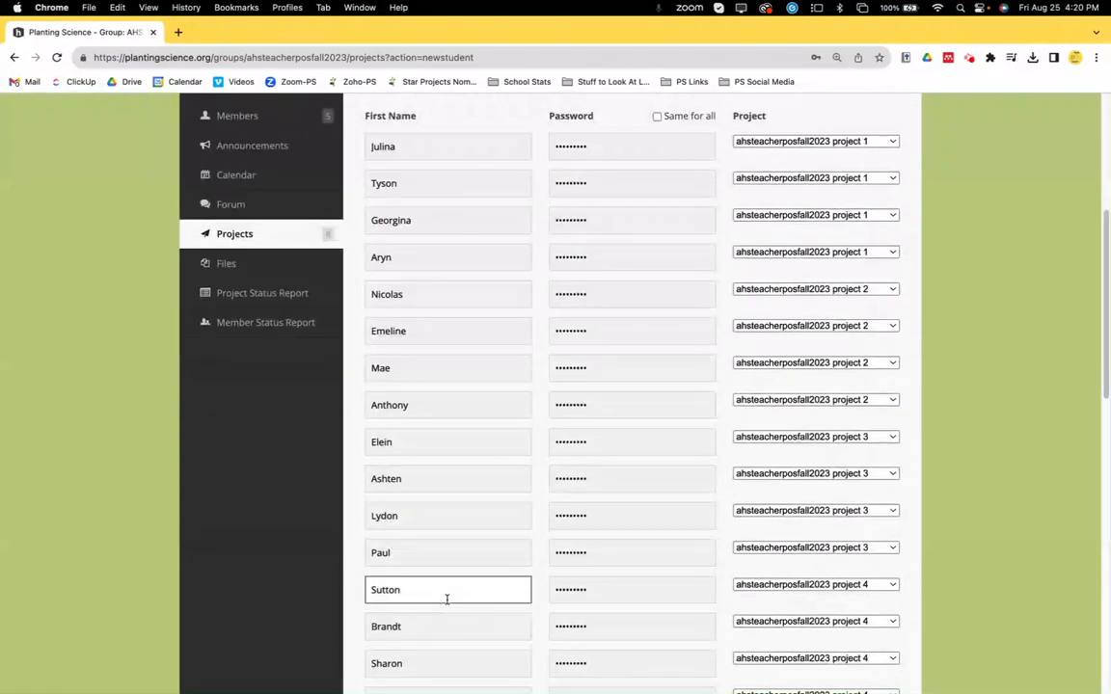
scroll(446, 599, "down", 6)
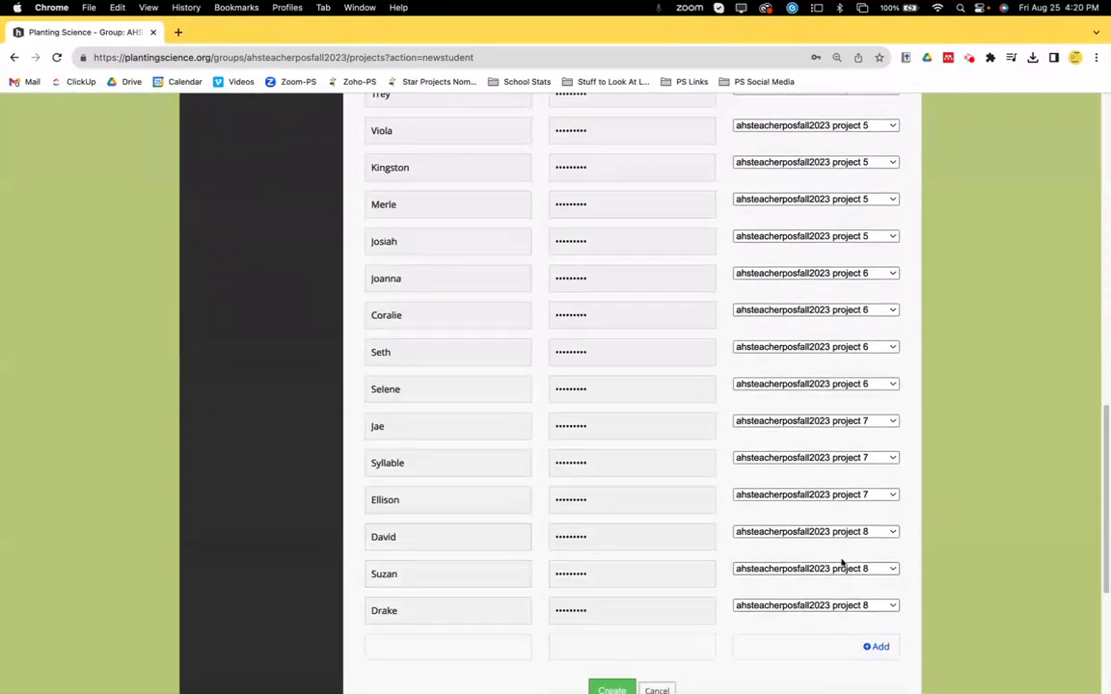
scroll(717, 428, "down", 3)
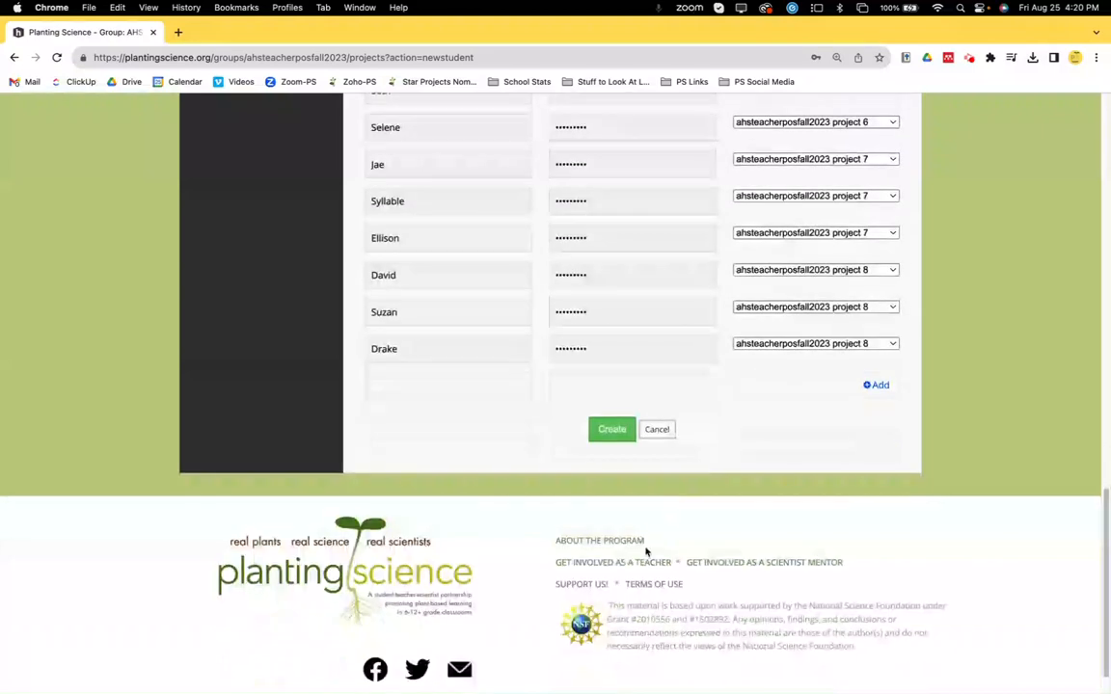
scroll(591, 454, "up", 5)
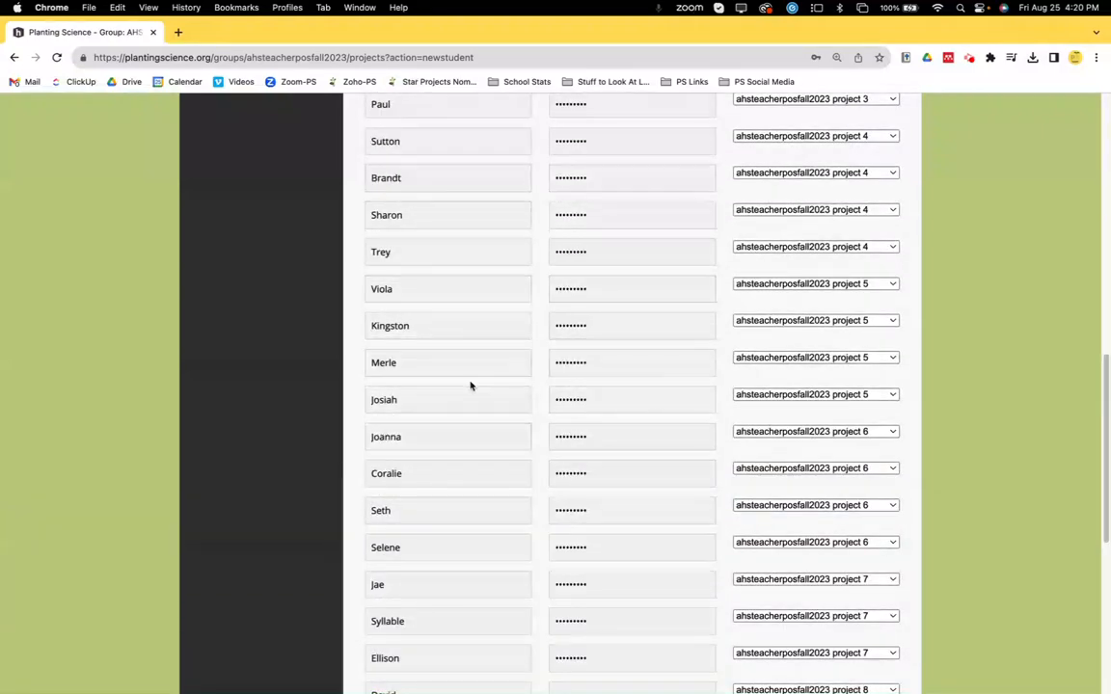
scroll(470, 386, "down", 5)
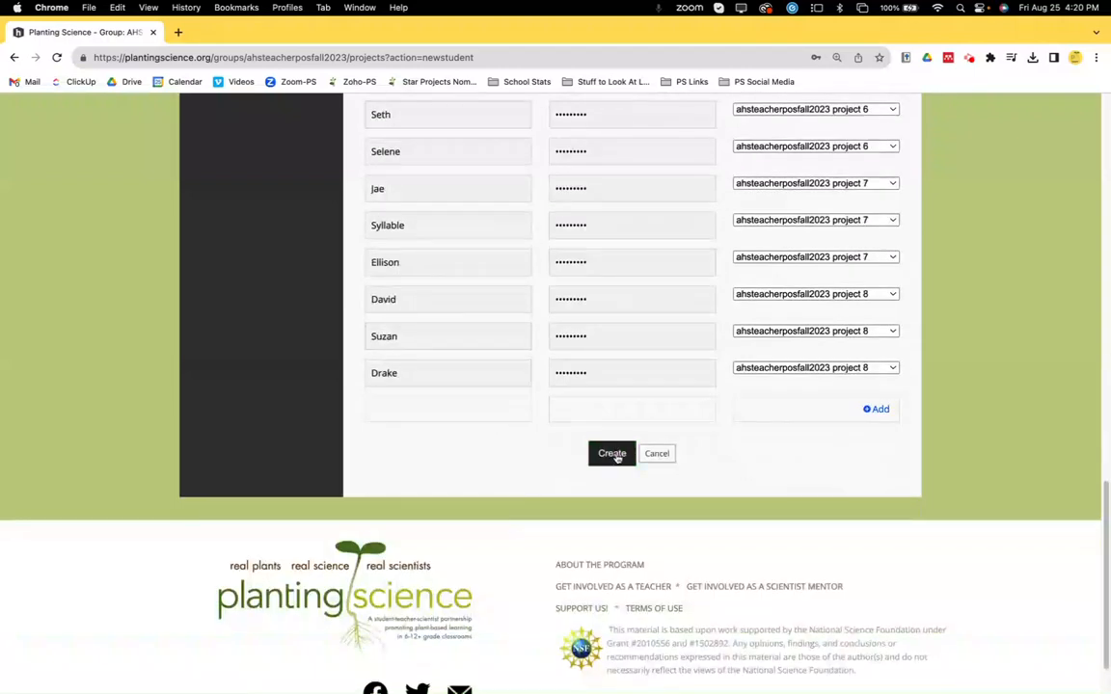
- Create the accounts for all imported students and dismiss the password-saving offer and the account creation notice
left_click(613, 454)
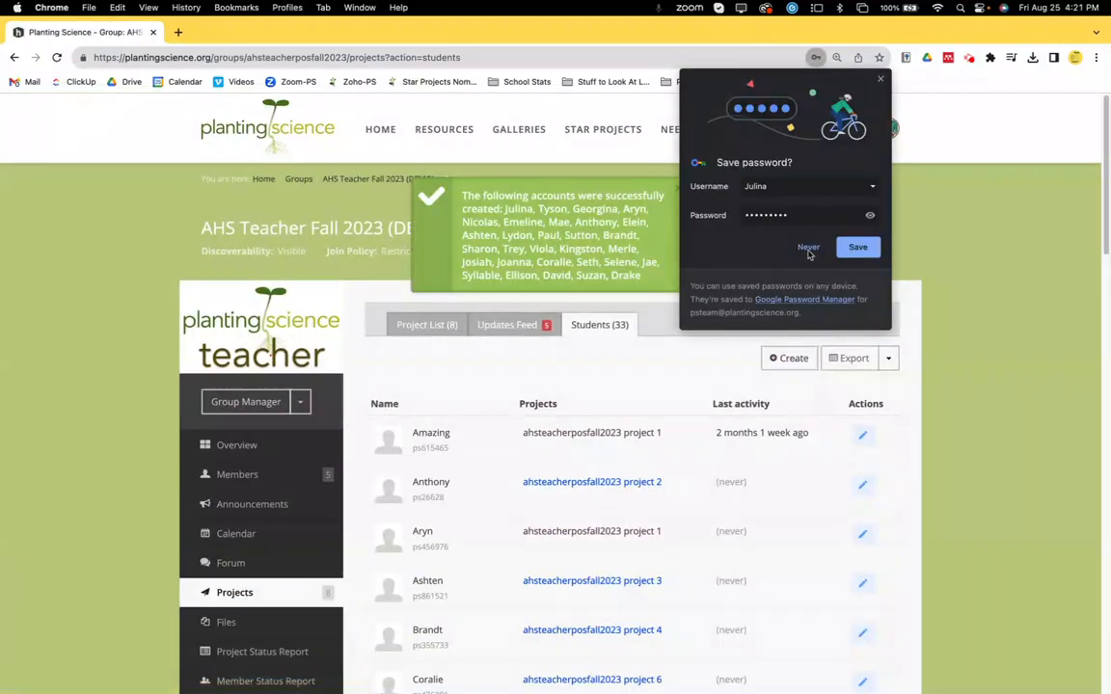
left_click(880, 79)
mouse_move(347, 691)
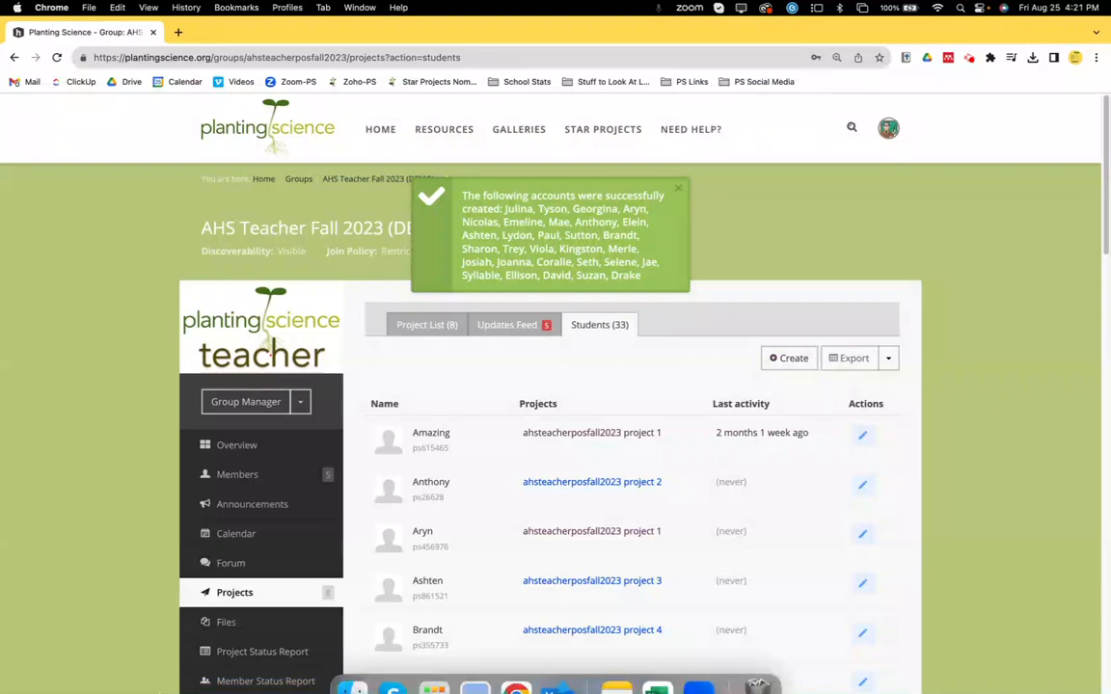
scroll(386, 530, "down", 3)
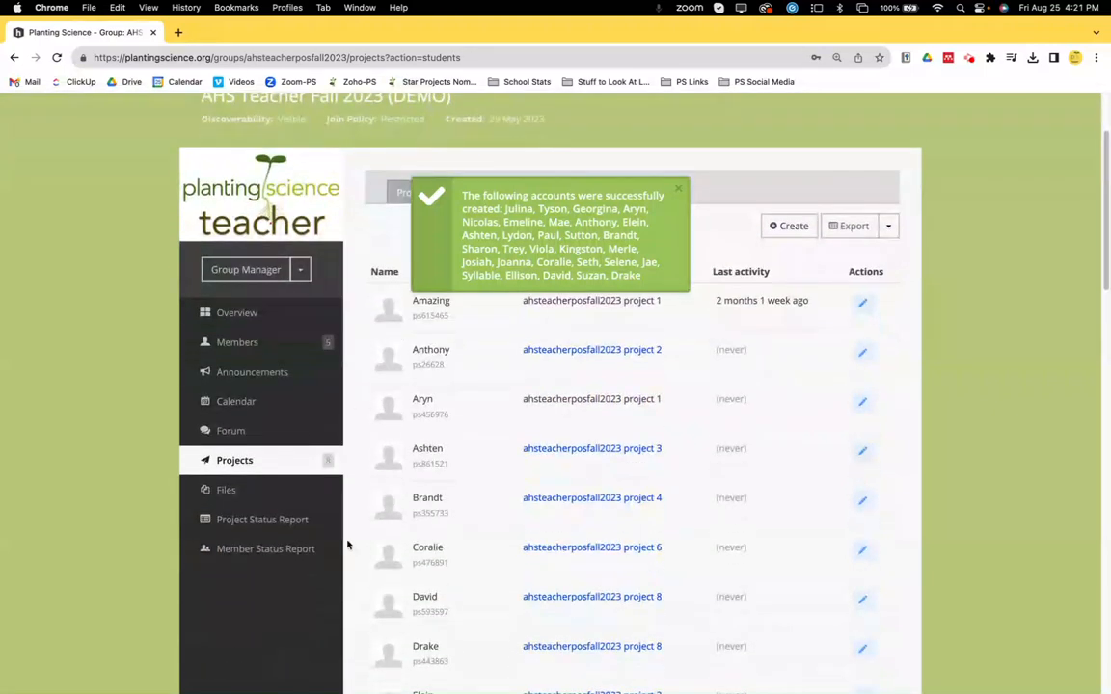
left_click(680, 190)
- Examine the team member lists of project 2 and project 3 from the group's project list, returning to the list
left_click(416, 214)
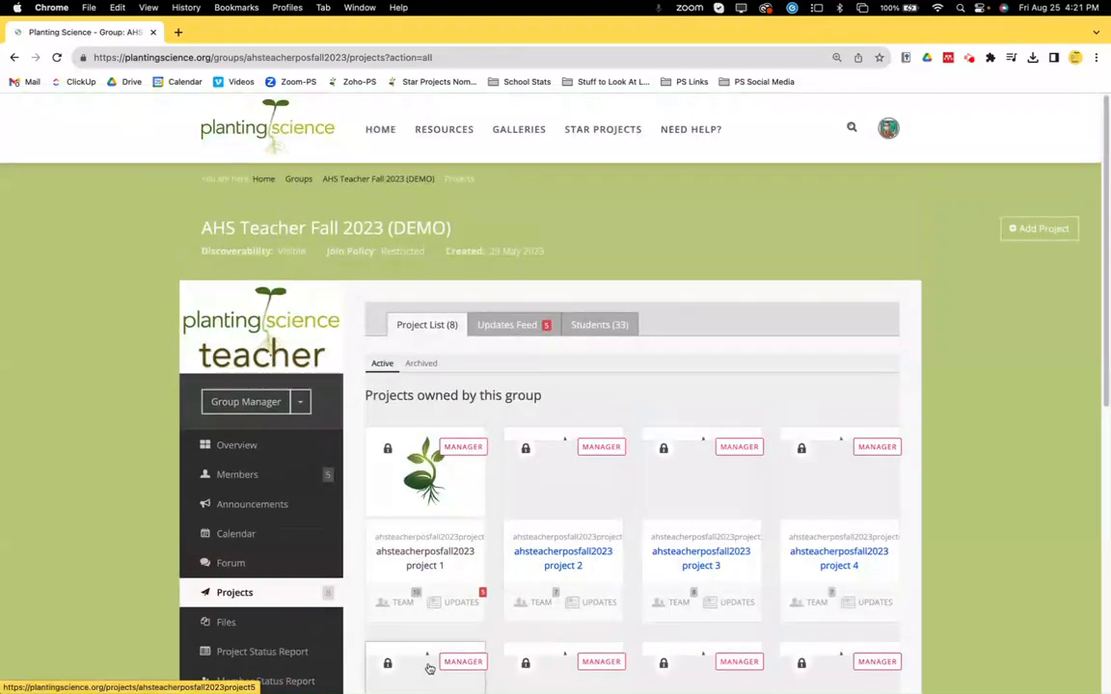
scroll(501, 597, "down", 2)
left_click(540, 523)
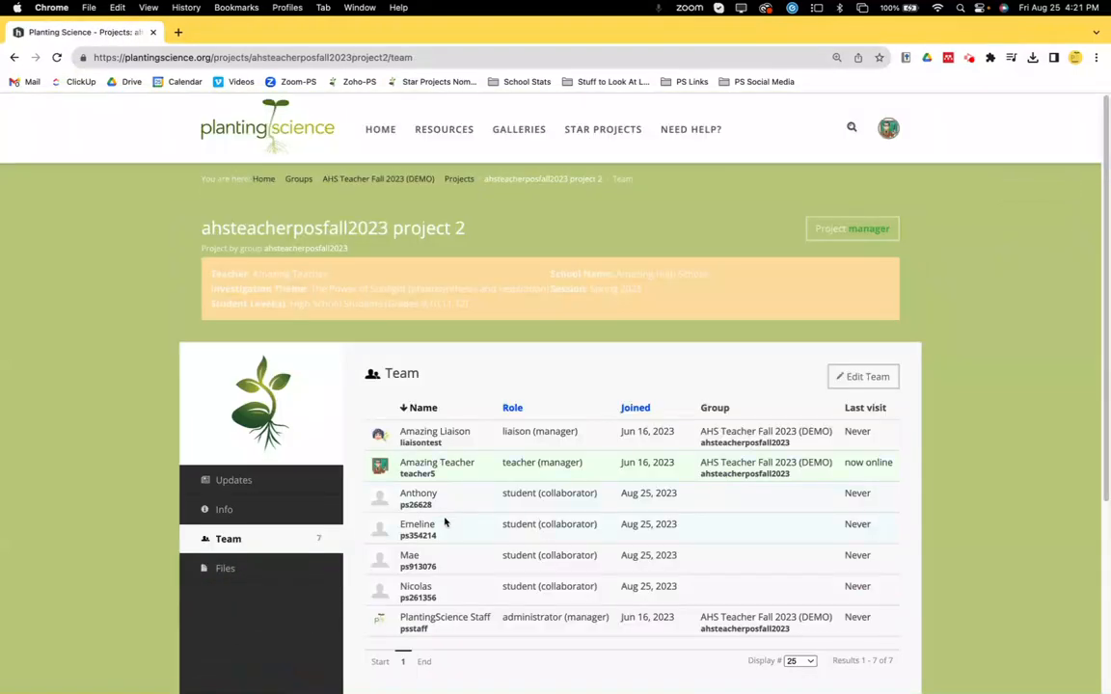
left_click(13, 57)
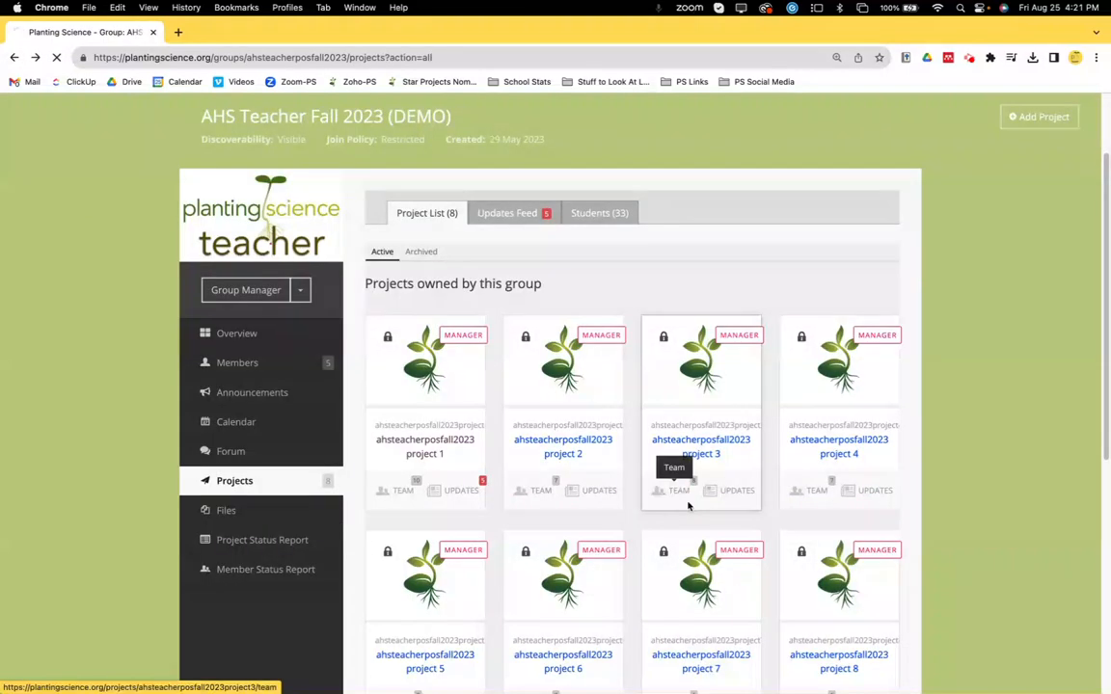
left_click(676, 490)
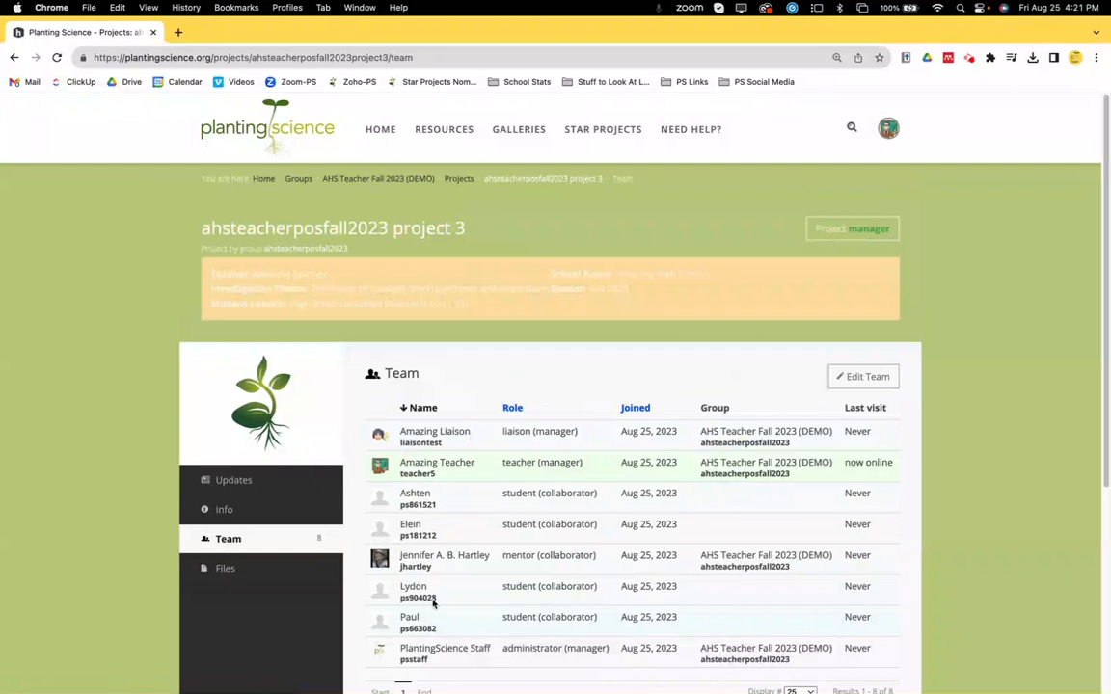
left_click(14, 56)
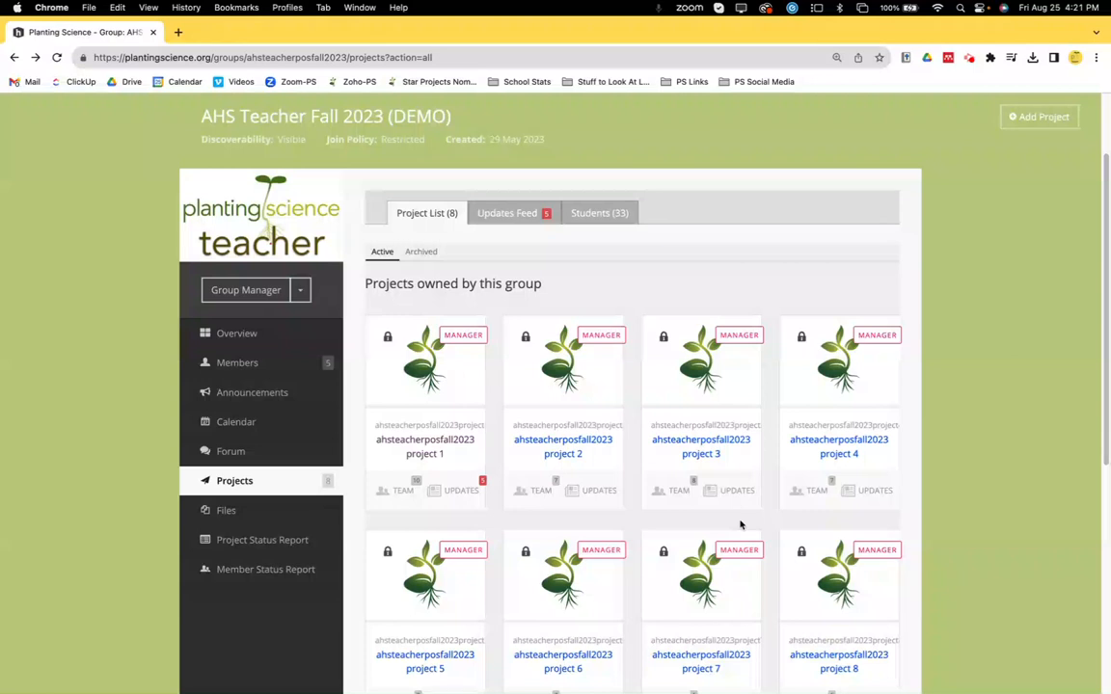
- Delete the last-listed student collaborator from the team of project 2 and check the remaining members
left_click(537, 494)
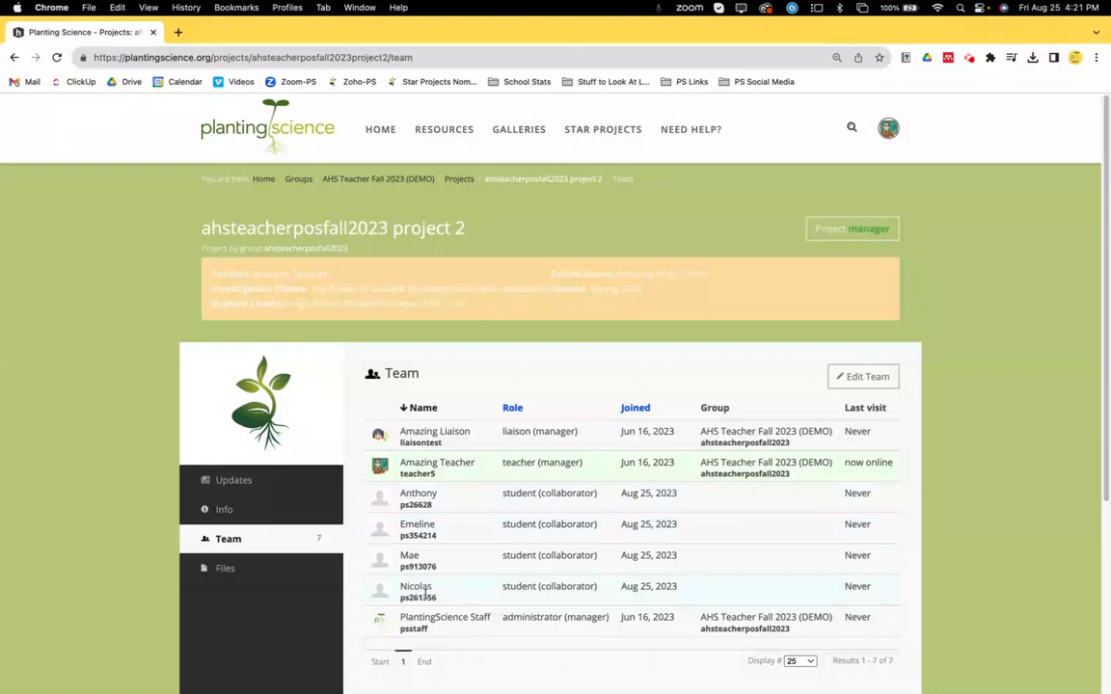
left_click(865, 377)
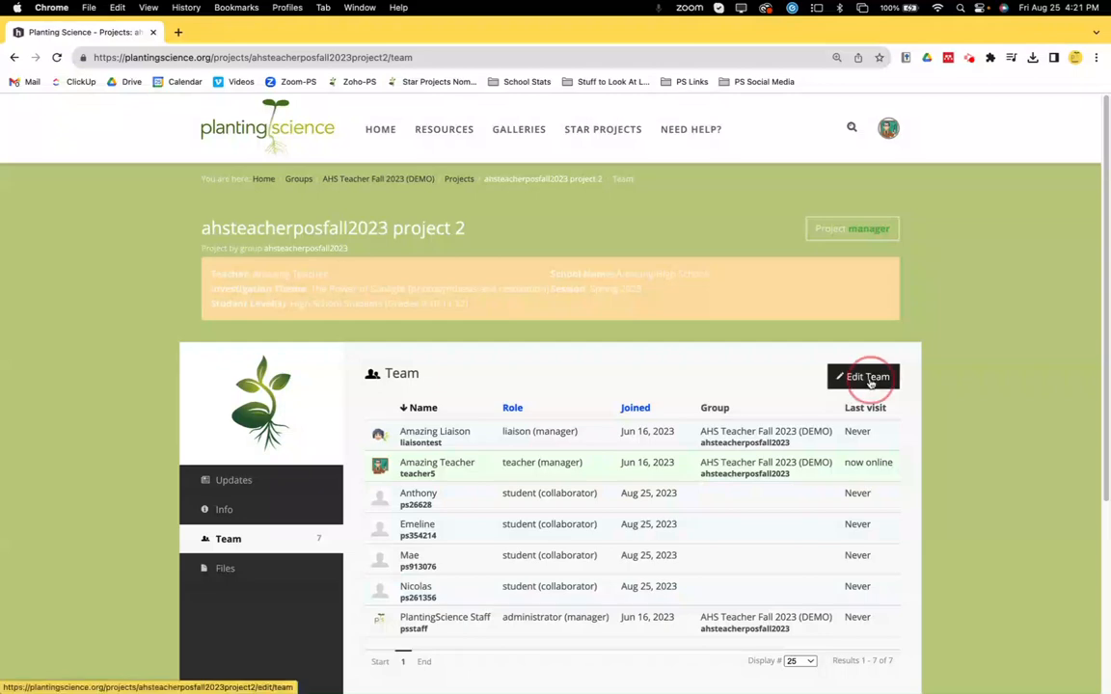
scroll(816, 394, "down", 5)
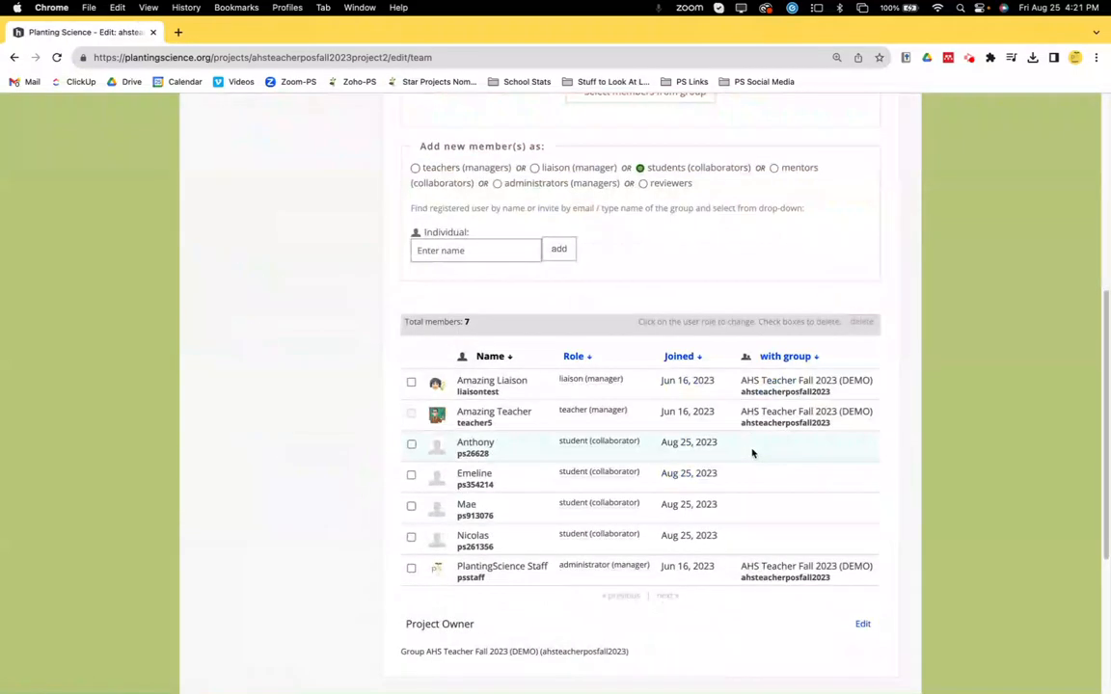
left_click(411, 536)
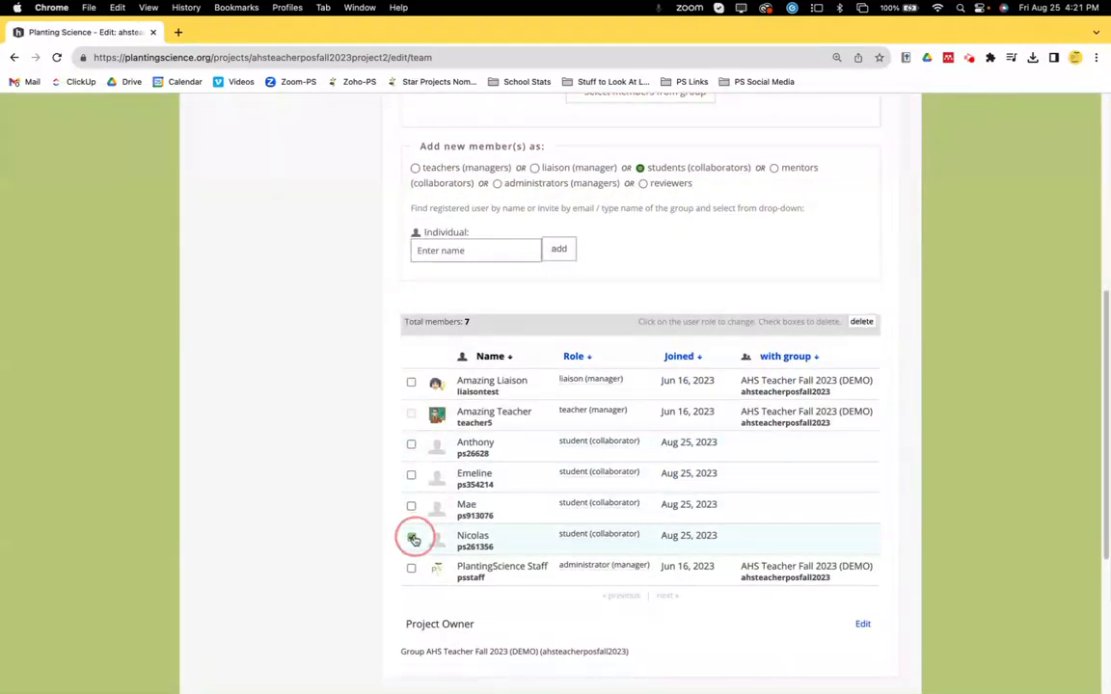
left_click(861, 323)
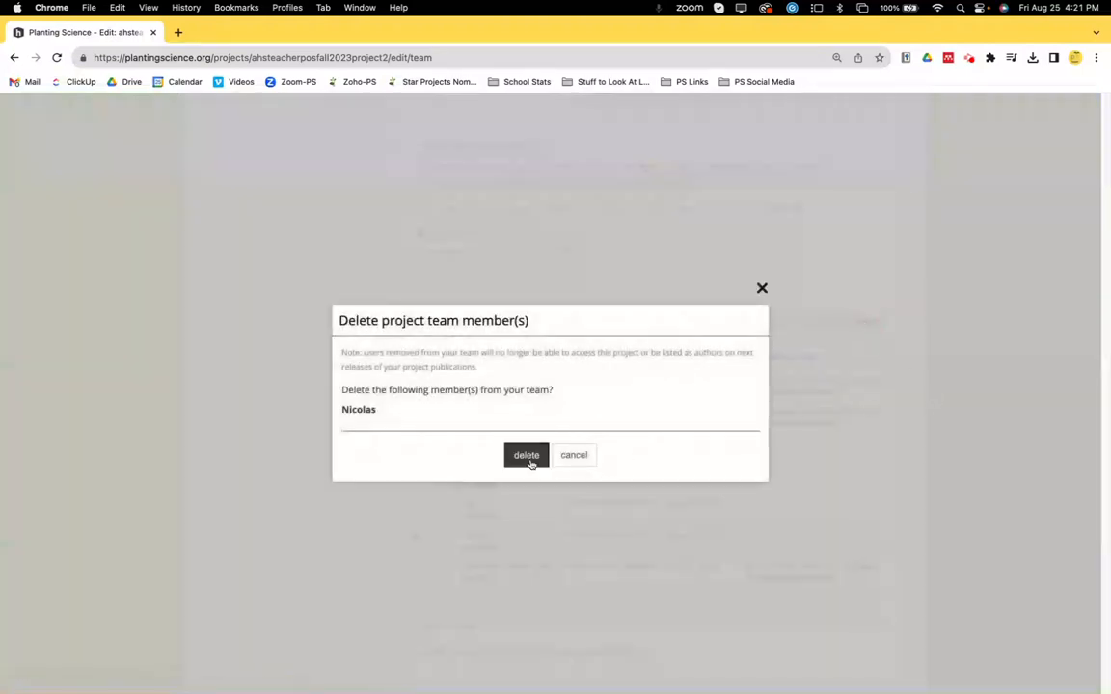
left_click(529, 460)
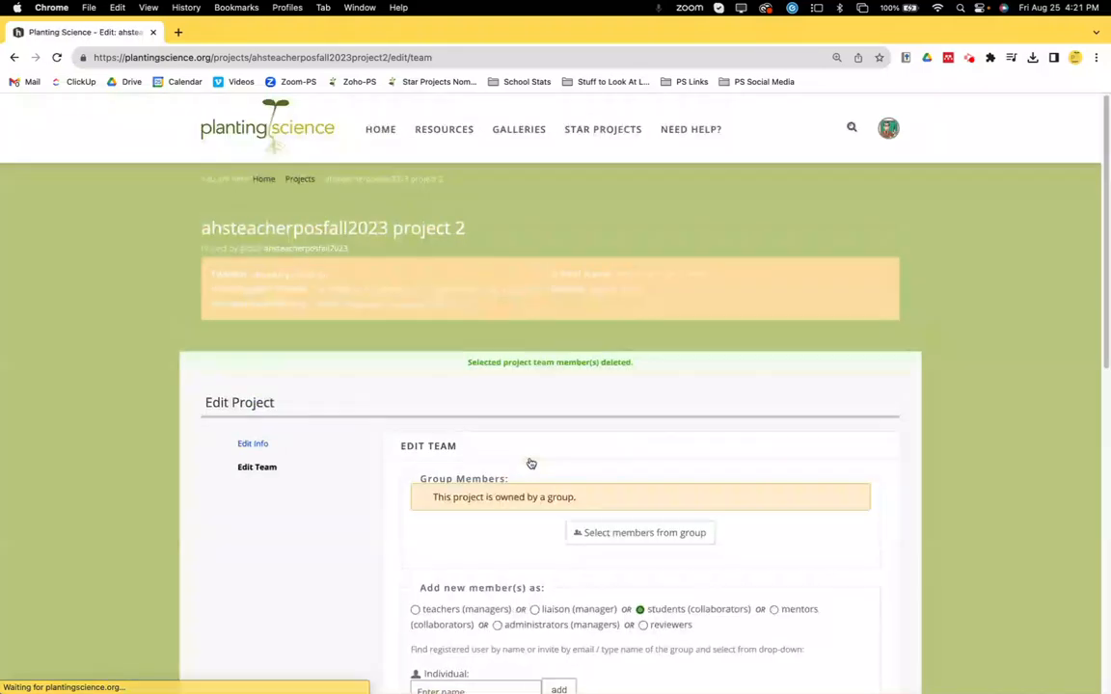
scroll(868, 528, "down", 5)
scroll(829, 525, "down", 5)
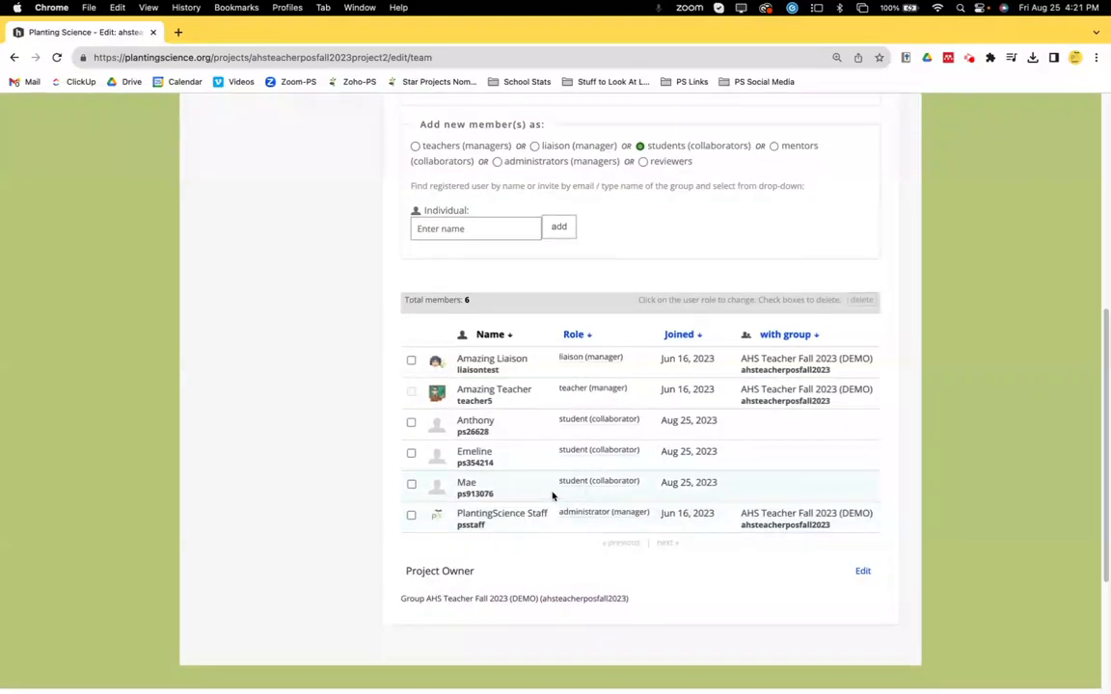
scroll(552, 497, "up", 5)
scroll(382, 434, "up", 3)
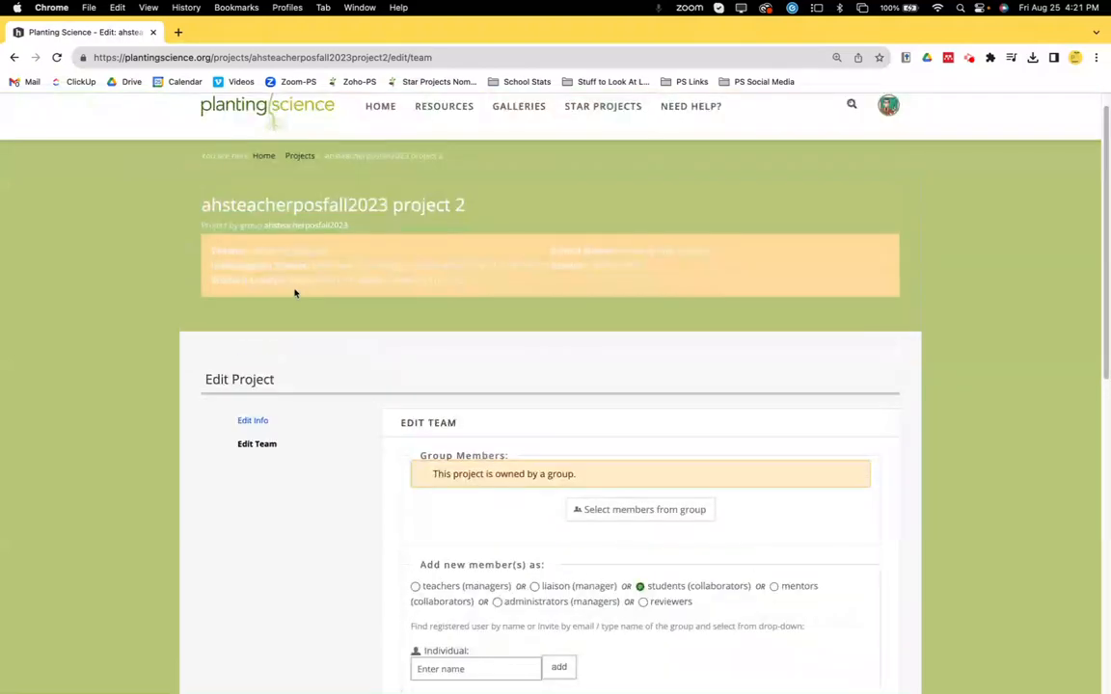
- Return to the group that owns project 2 and open the student list within its projects
left_click(311, 226)
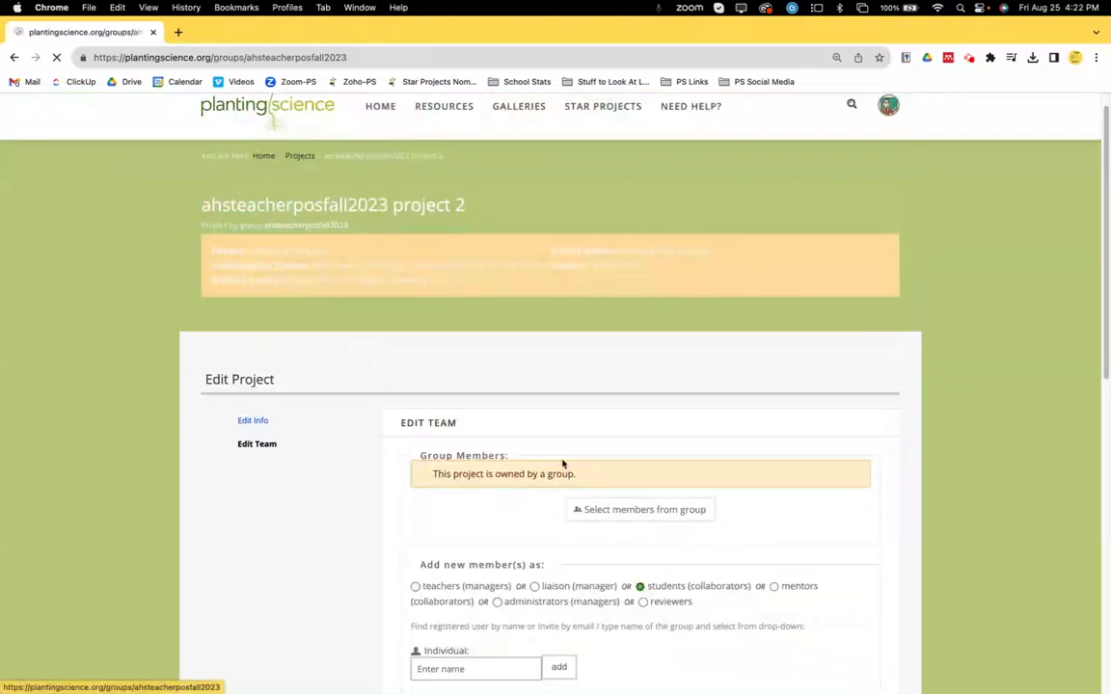
scroll(560, 461, "down", 2)
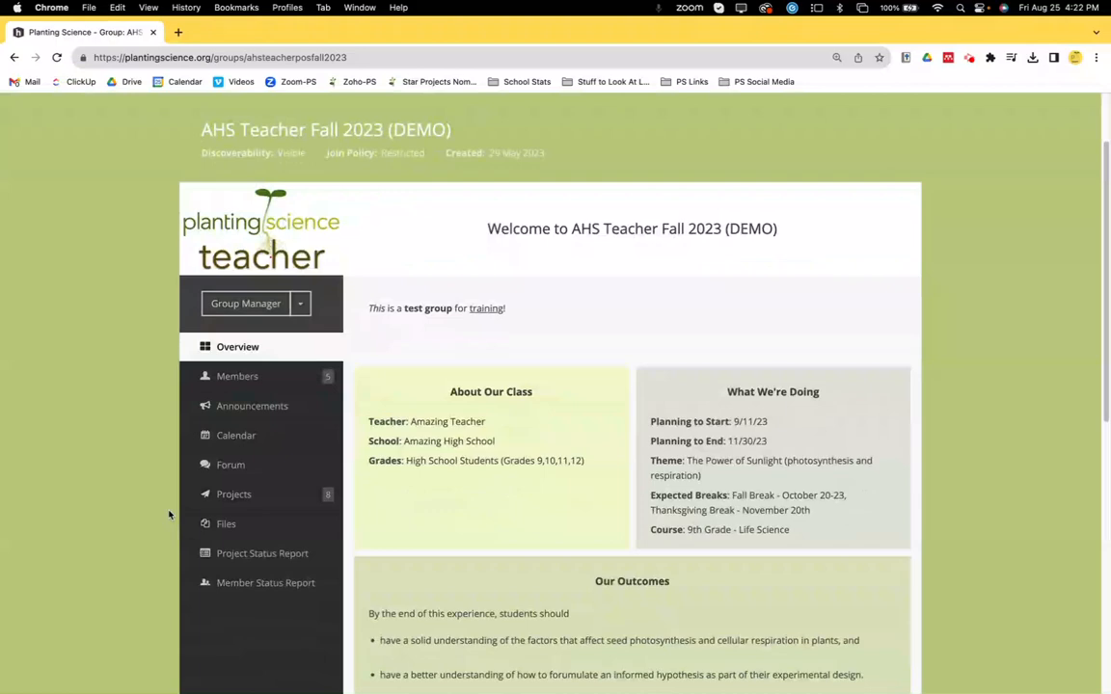
left_click(234, 495)
left_click(591, 326)
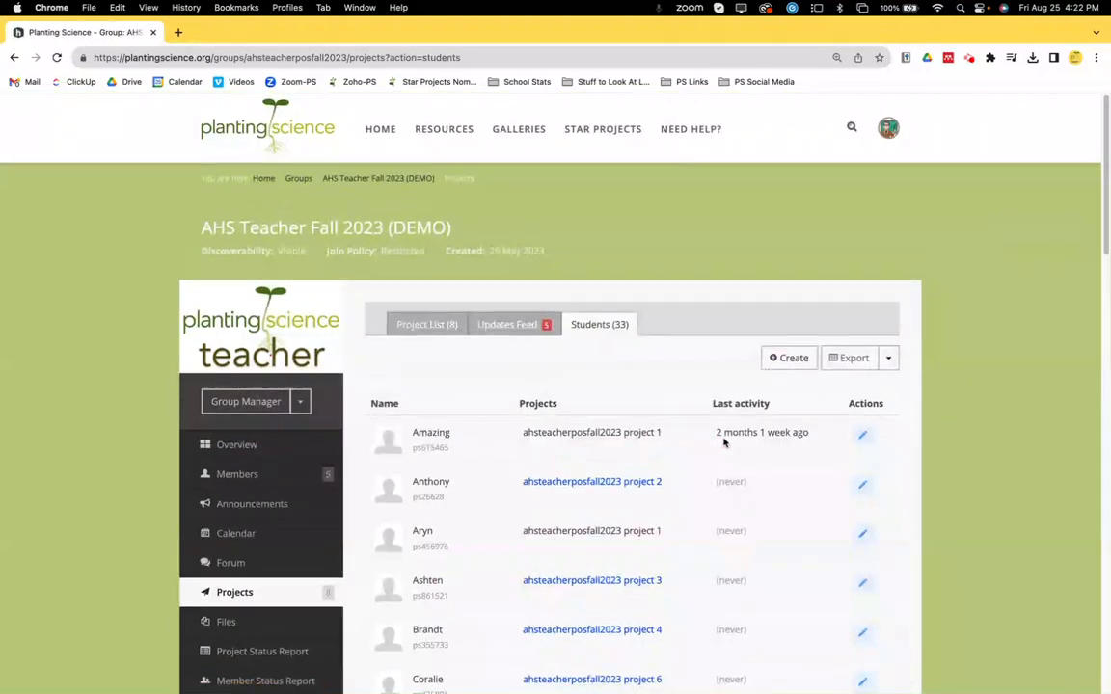
- Reassign the sixth-listed student to ahsteacherposfall2023 project 2 and save the change
scroll(466, 482, "down", 5)
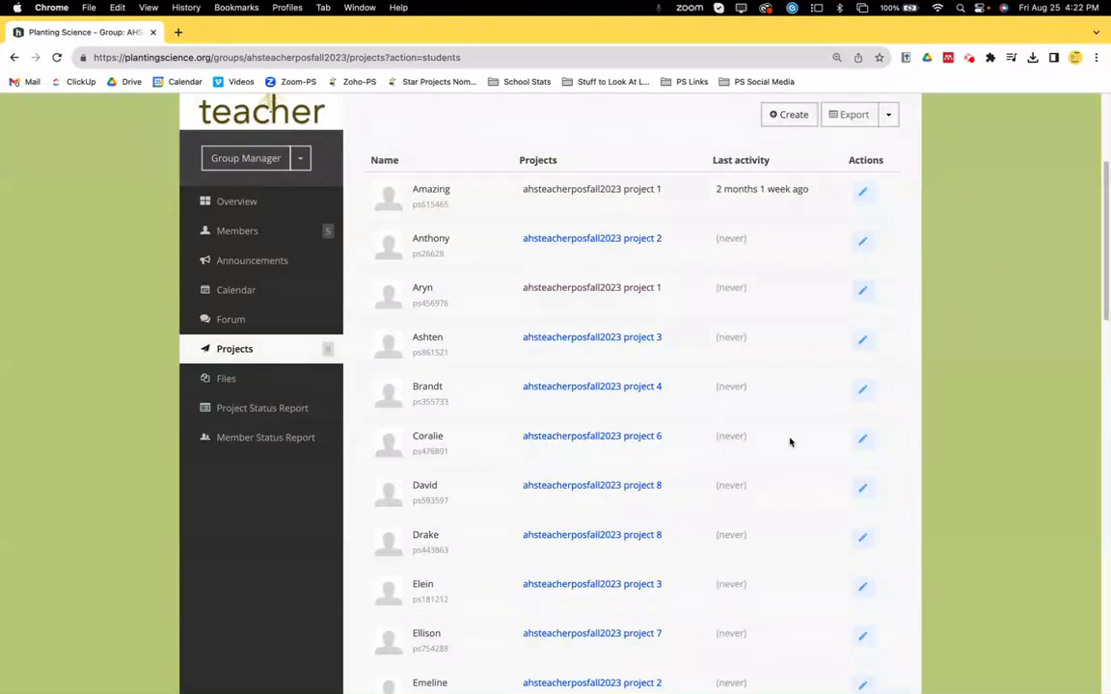
left_click(863, 441)
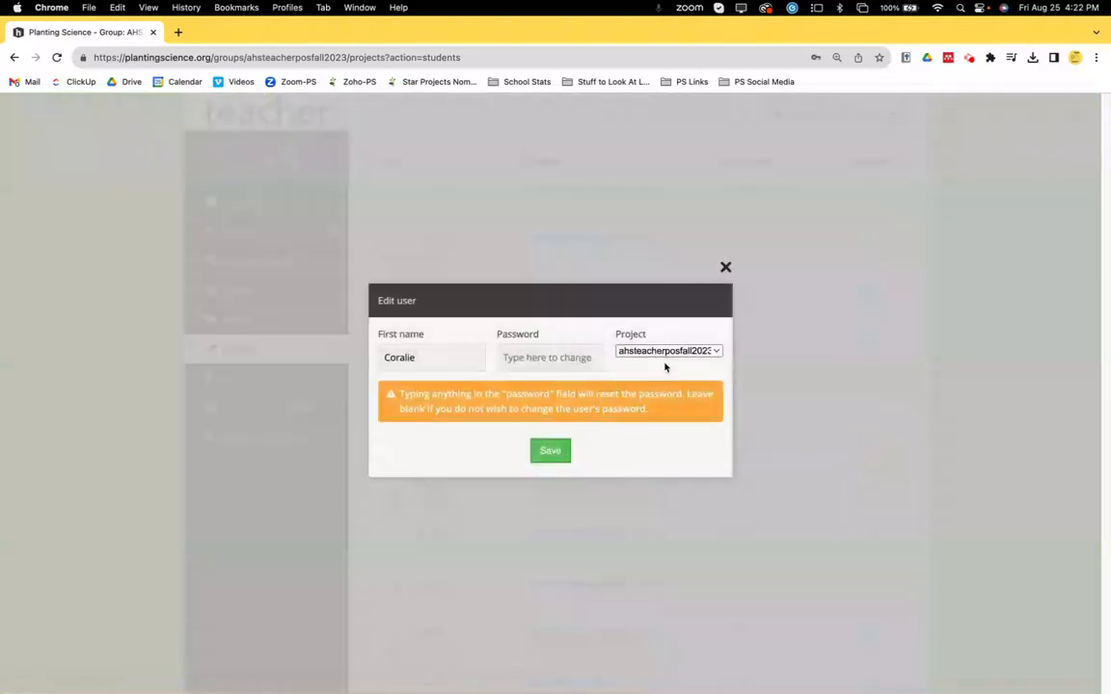
left_click(687, 352)
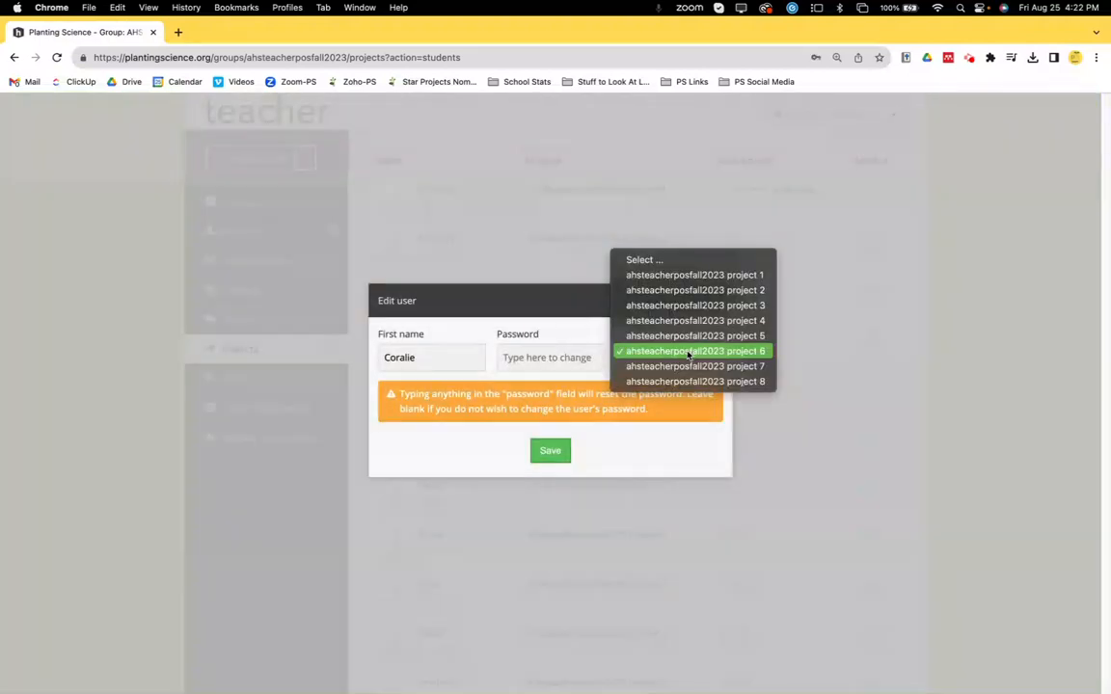
left_click(675, 291)
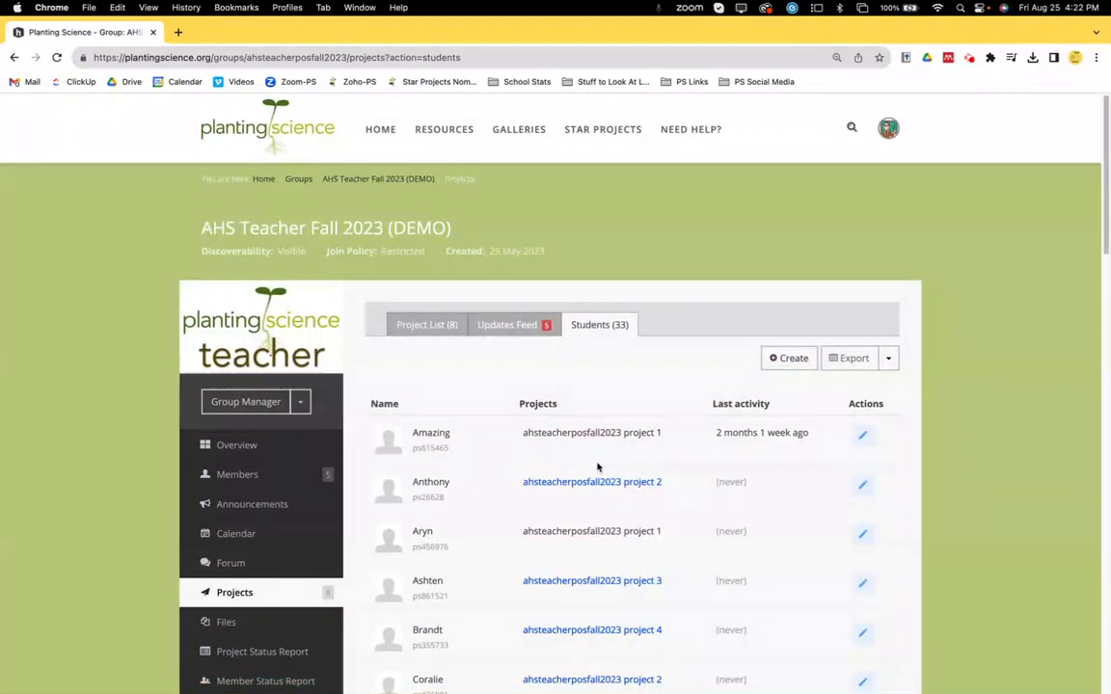
- Examine the password reset option in the second-listed student's account details, closing them without saving
left_click(863, 484)
left_click(538, 357)
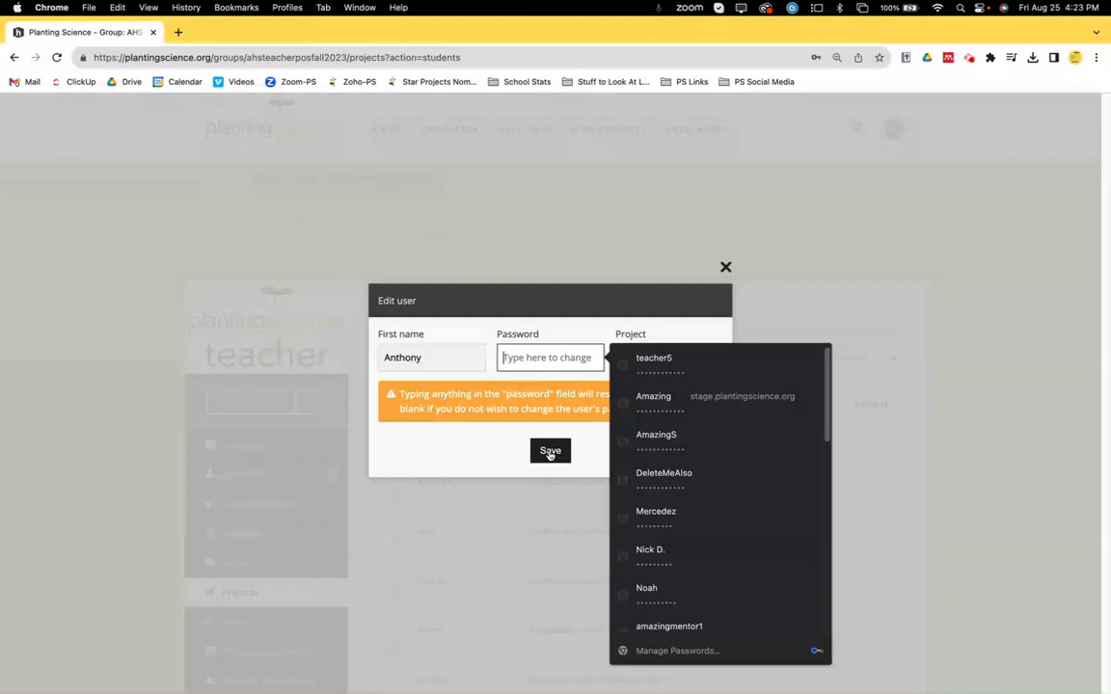
left_click(725, 267)
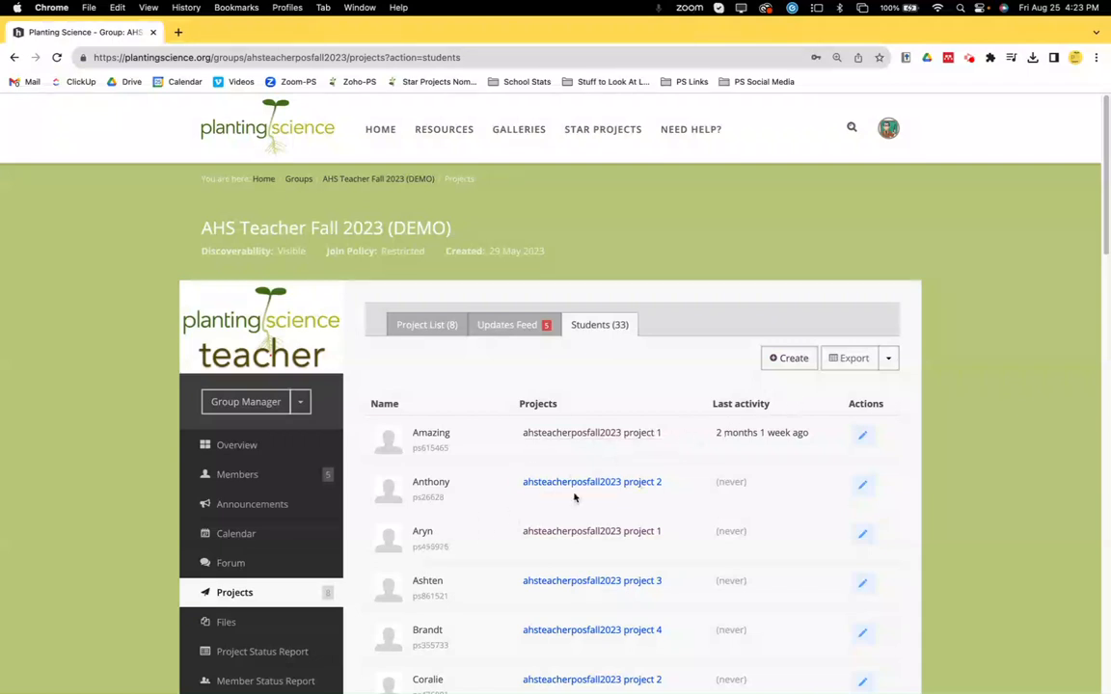
- Export the student roster as a PDF and open the downloaded file
left_click(888, 359)
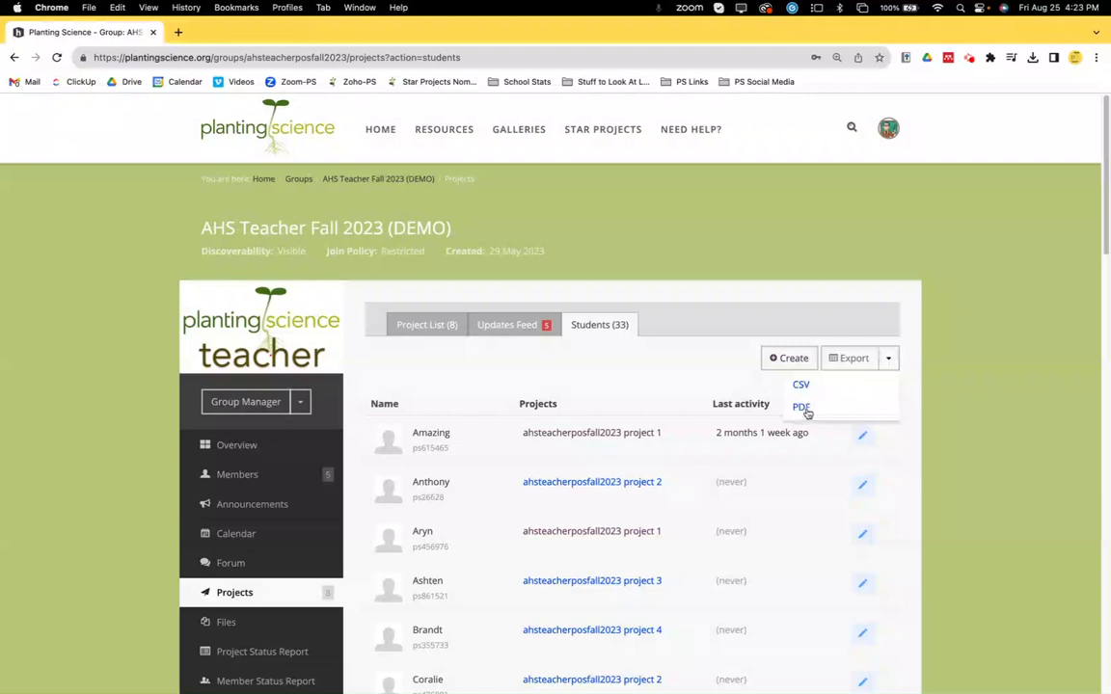
left_click(800, 407)
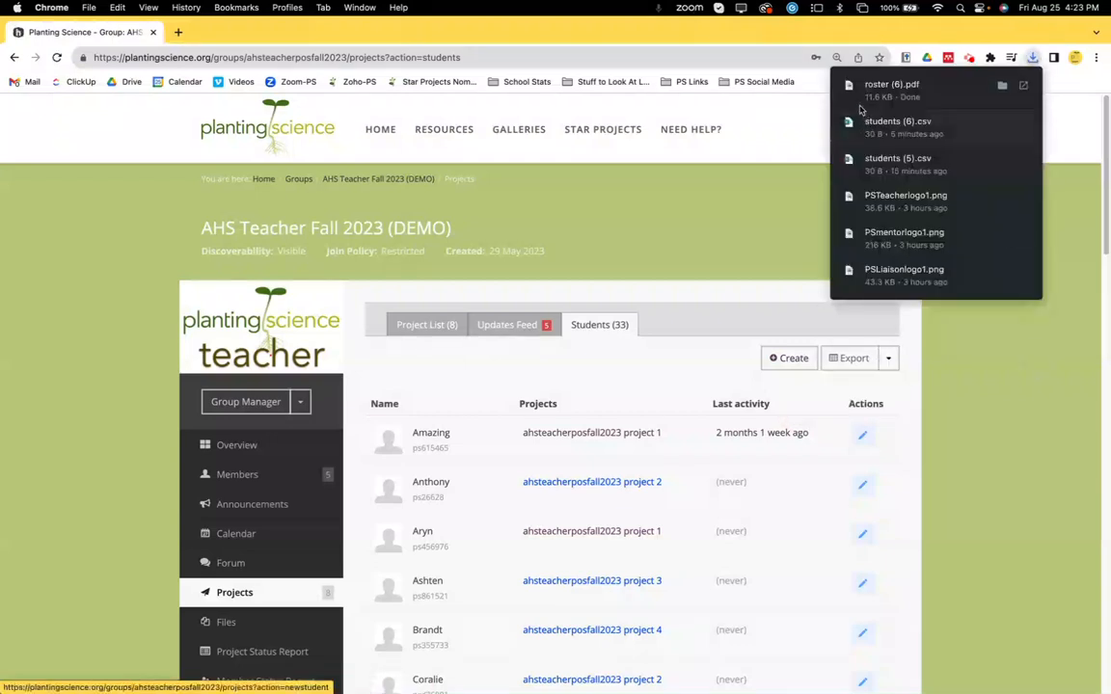
left_click(878, 88)
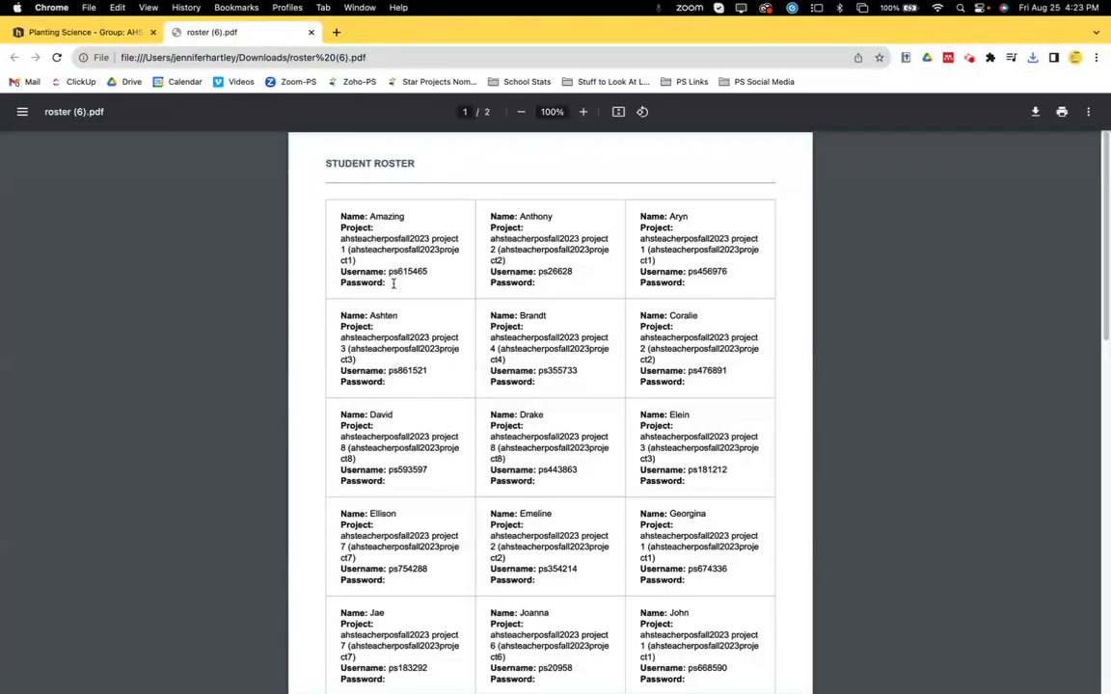
- Check the first-listed student's username in the PDF roster and in the group's student list
left_click_drag(387, 274, 434, 271)
left_click(82, 32)
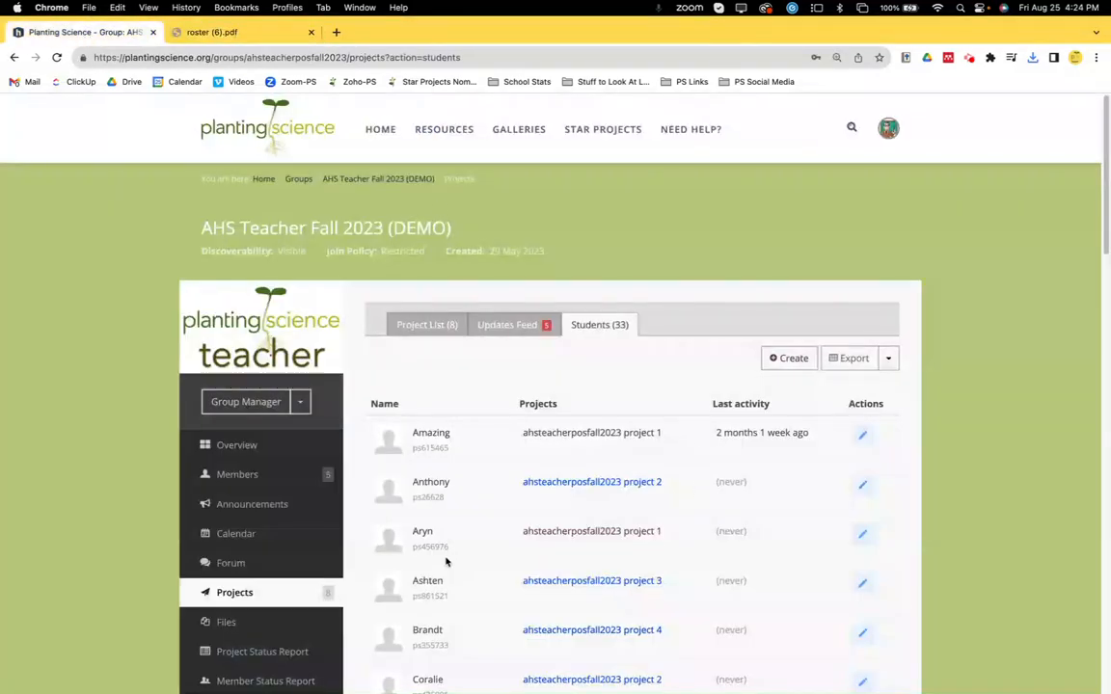
left_click(413, 450)
double_click(414, 451)
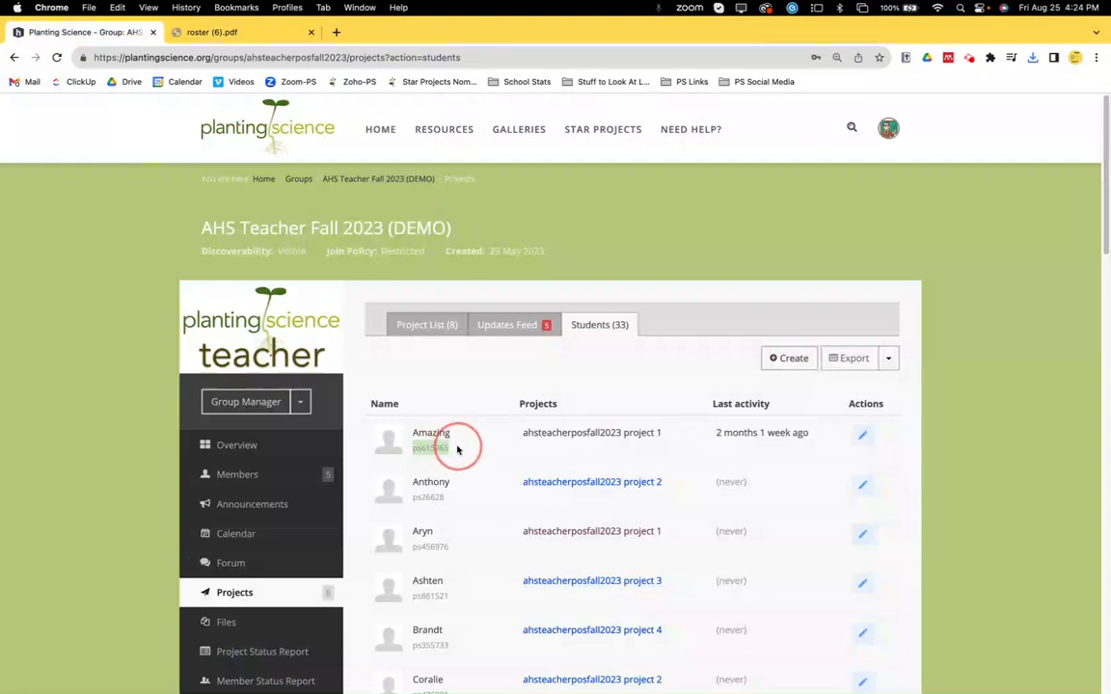
left_click(437, 511)
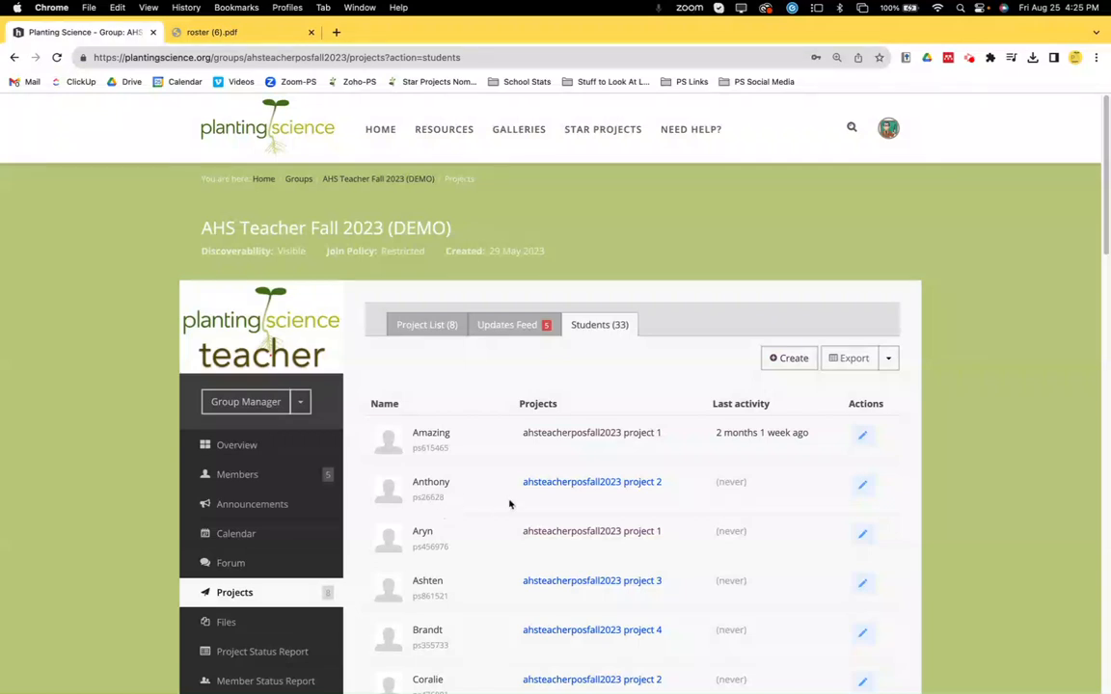
- Open the team of project 2 from the group's project list for editing
left_click(424, 325)
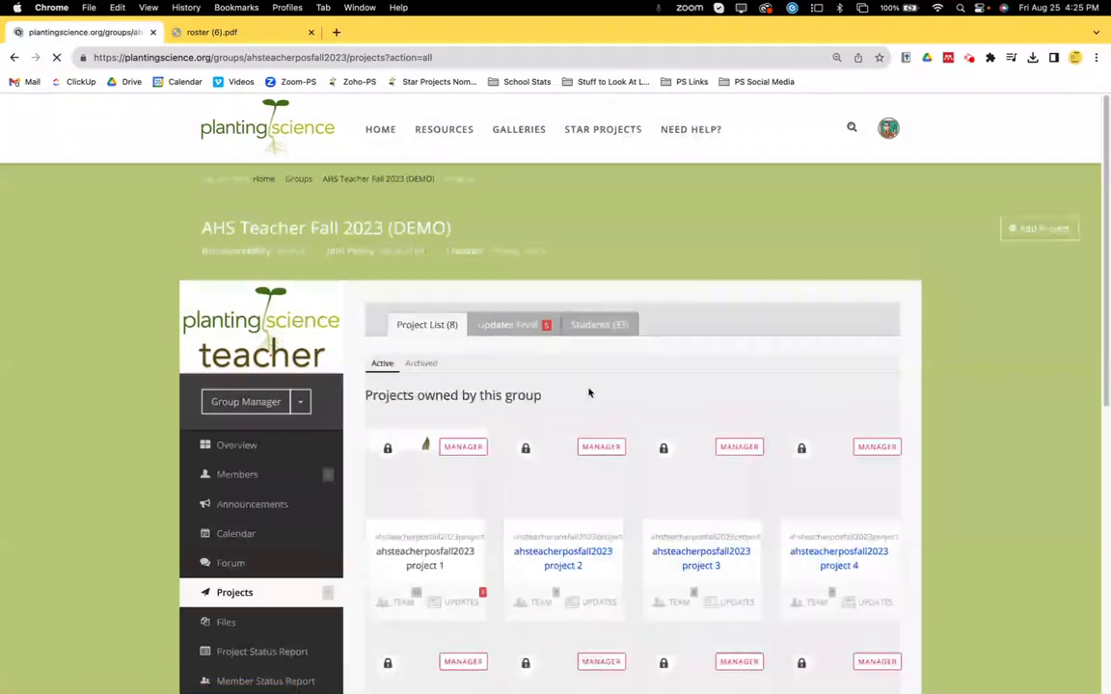
left_click(541, 604)
scroll(540, 338, "down", 1)
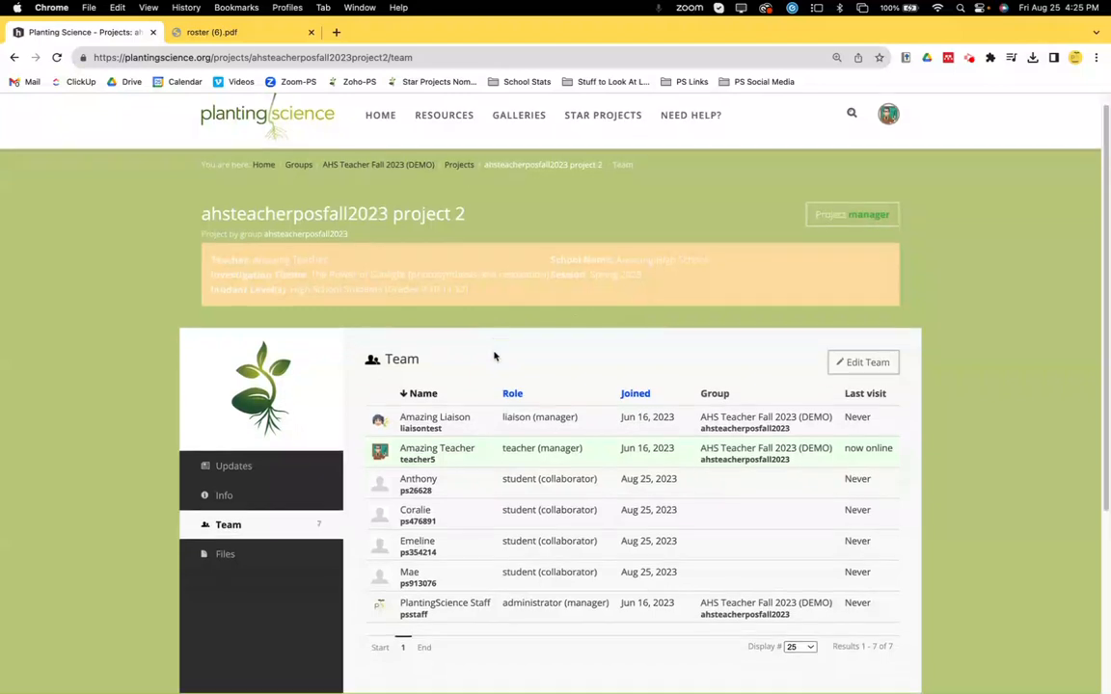
left_click(866, 356)
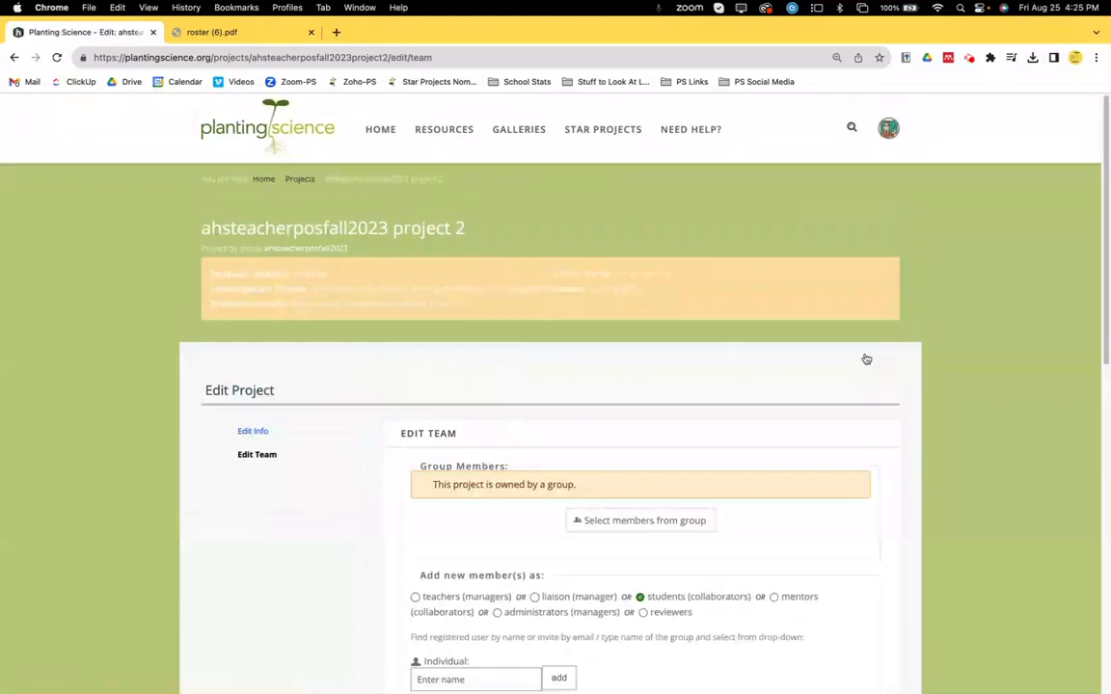
scroll(742, 454, "down", 2)
scroll(756, 474, "down", 2)
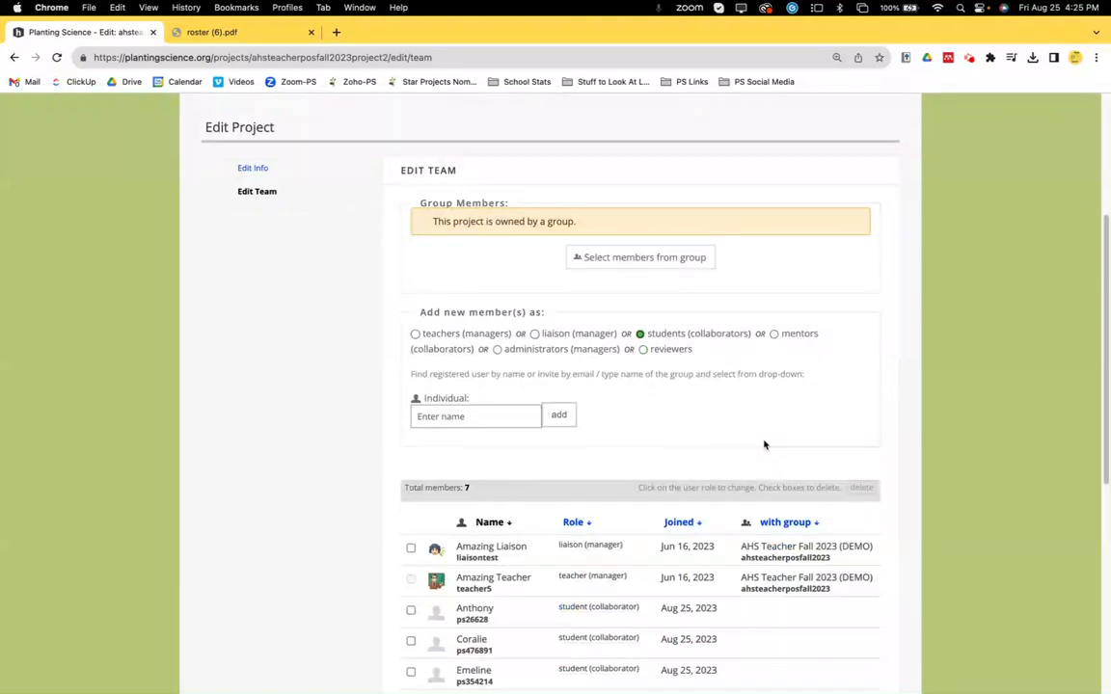
- Add the second-listed available group member to the team of project 2 and save the selection
left_click(639, 258)
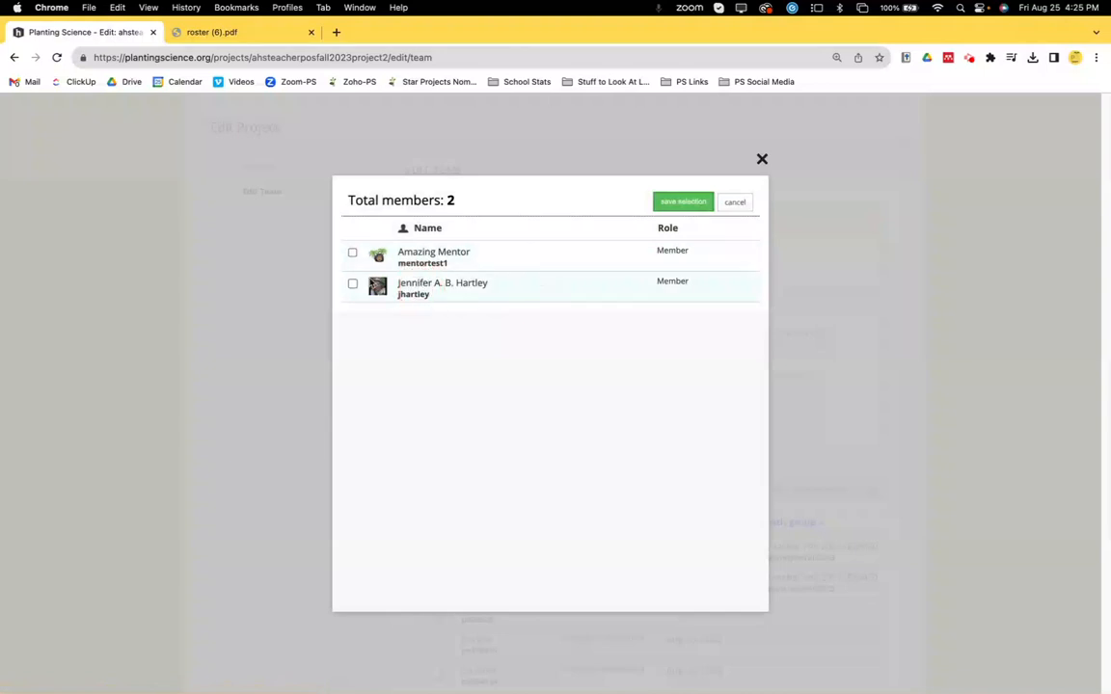
left_click(352, 284)
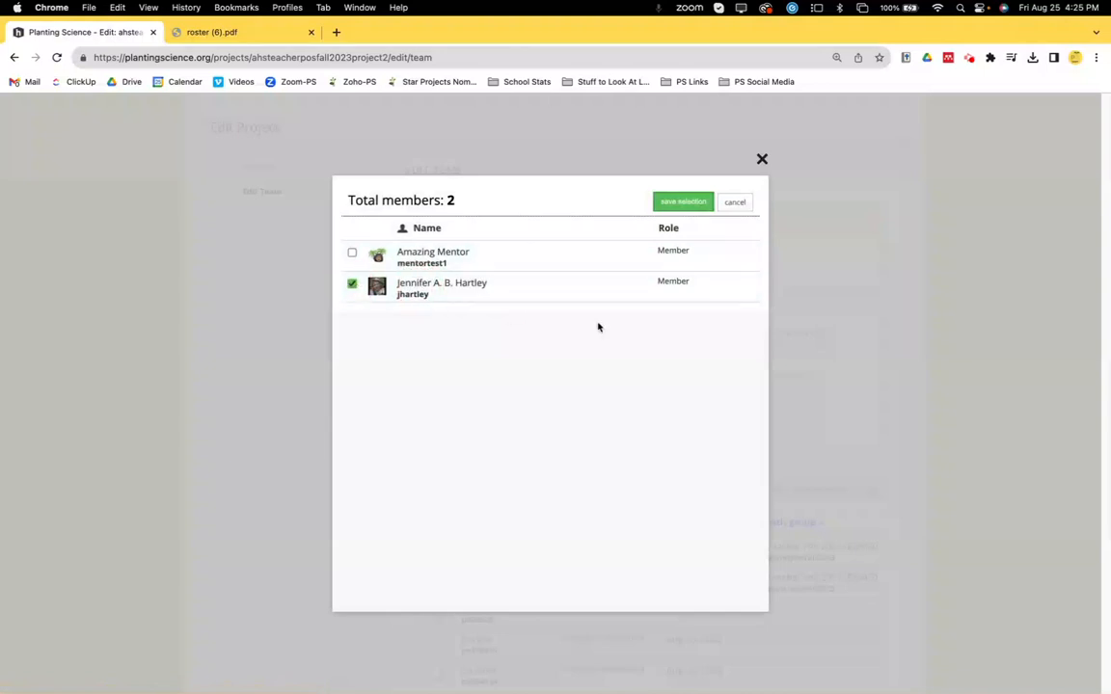
left_click(683, 201)
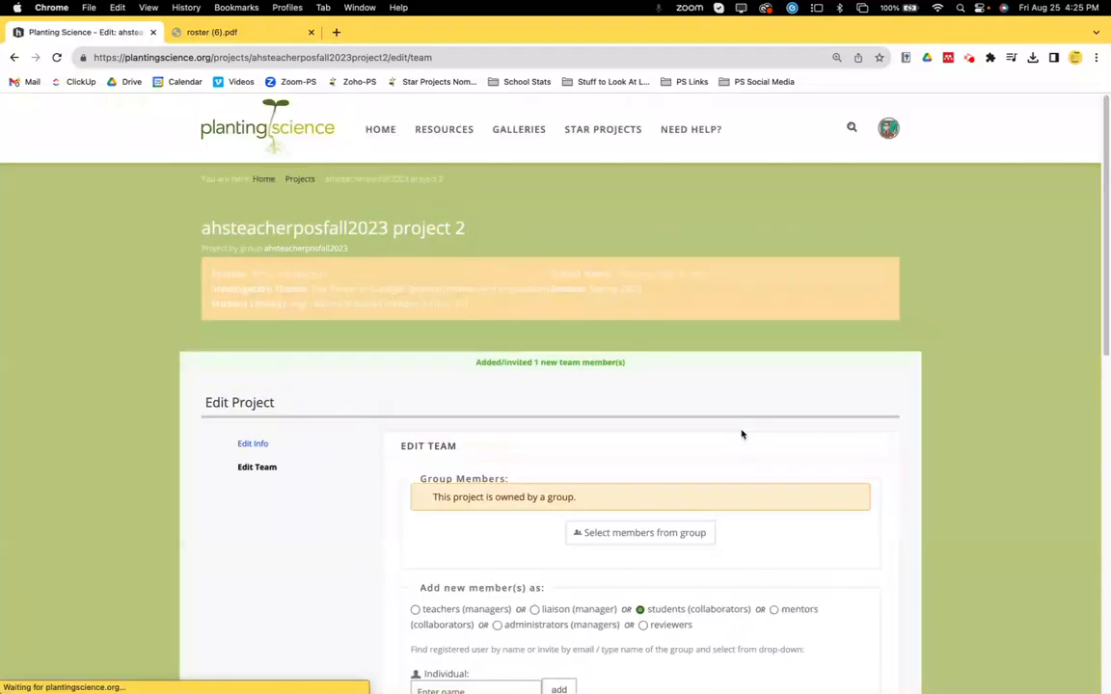
- Change the newly added team member's role to mentor (collaborator) and save it
scroll(739, 434, "down", 5)
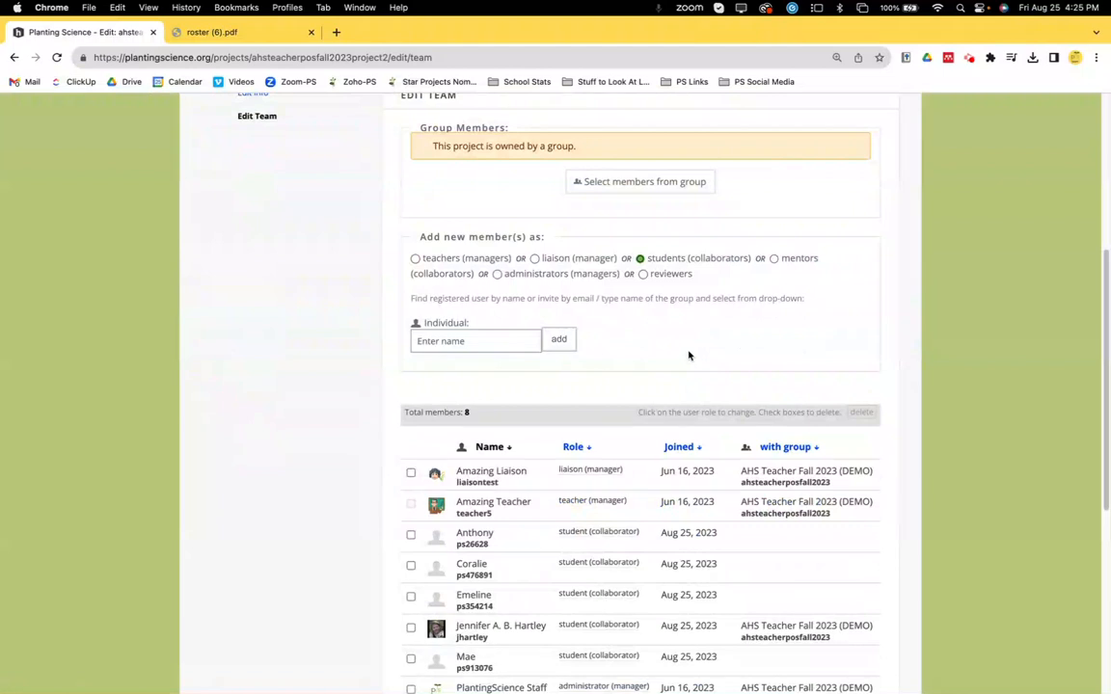
scroll(687, 360, "down", 2)
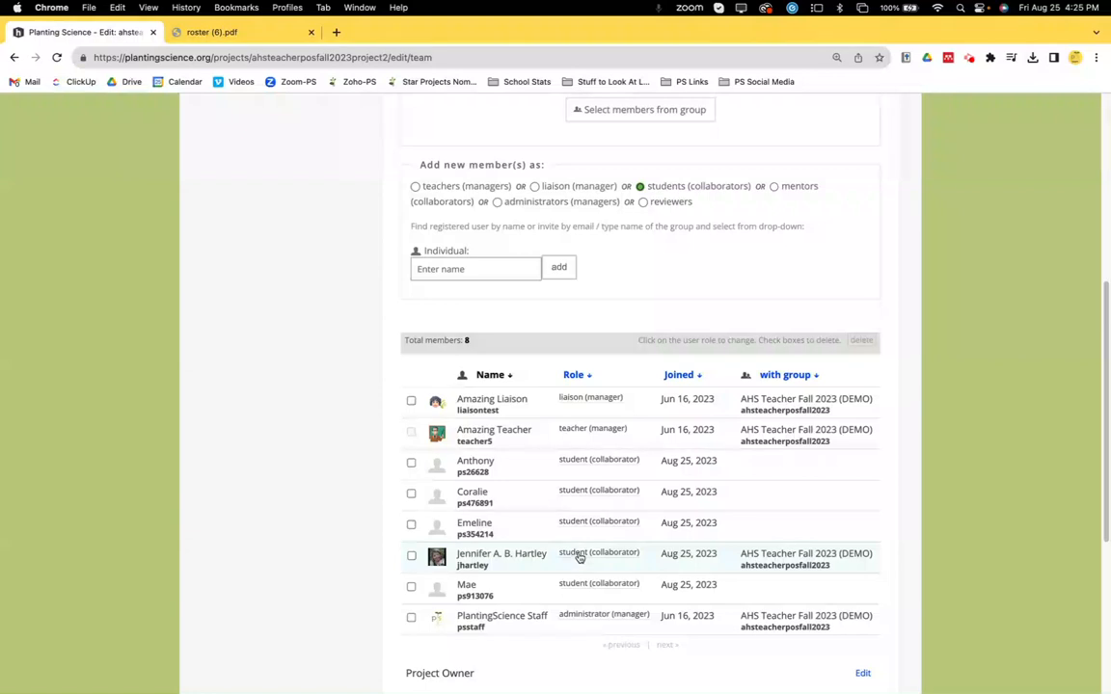
left_click(579, 557)
scroll(711, 577, "down", 2)
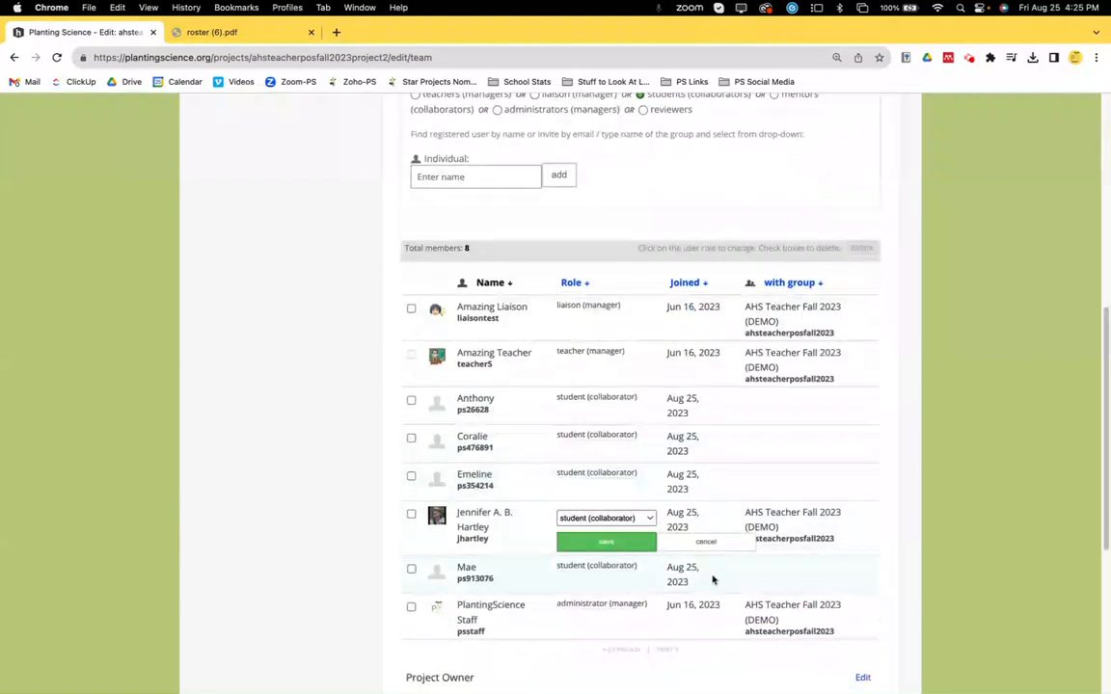
left_click(651, 519)
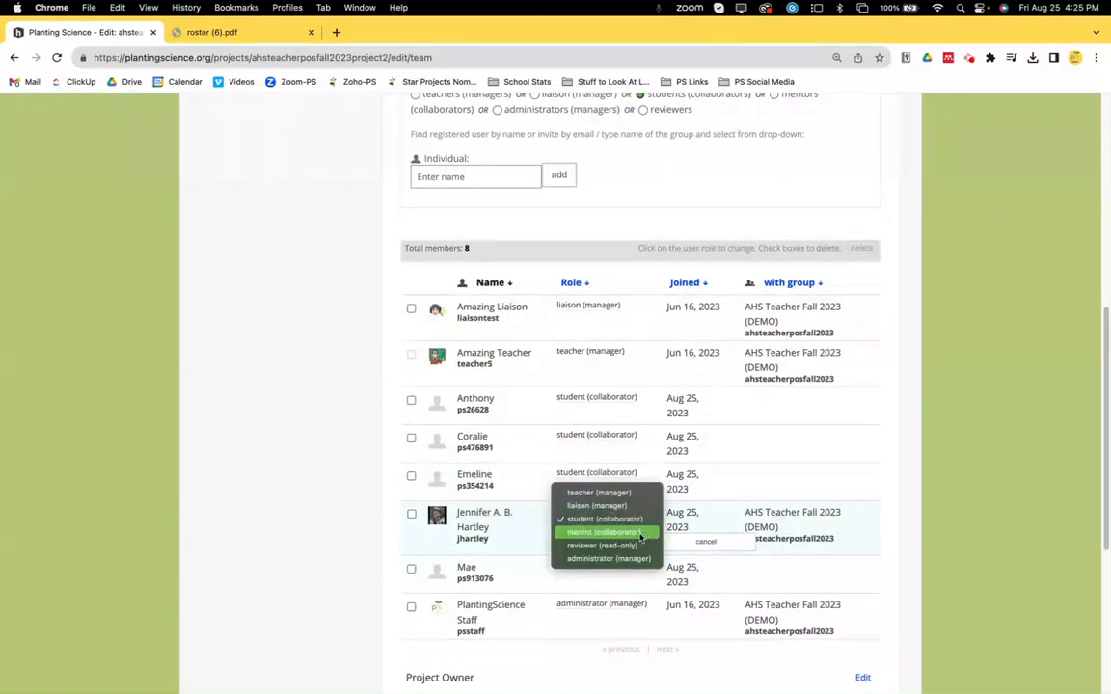
left_click(639, 533)
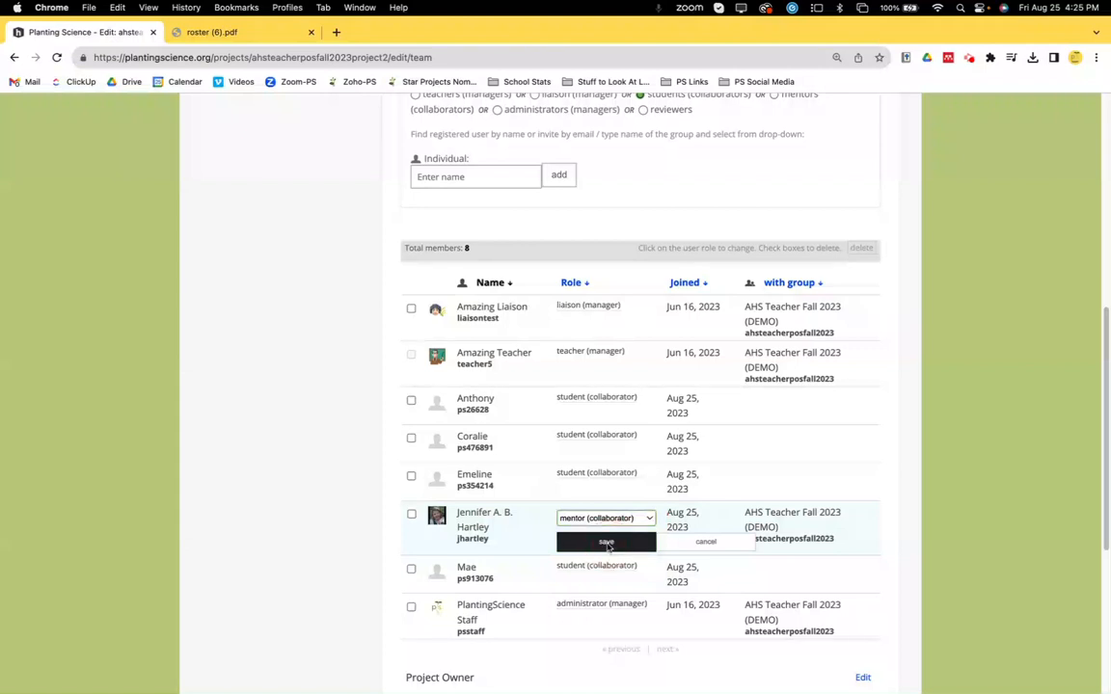
left_click(606, 543)
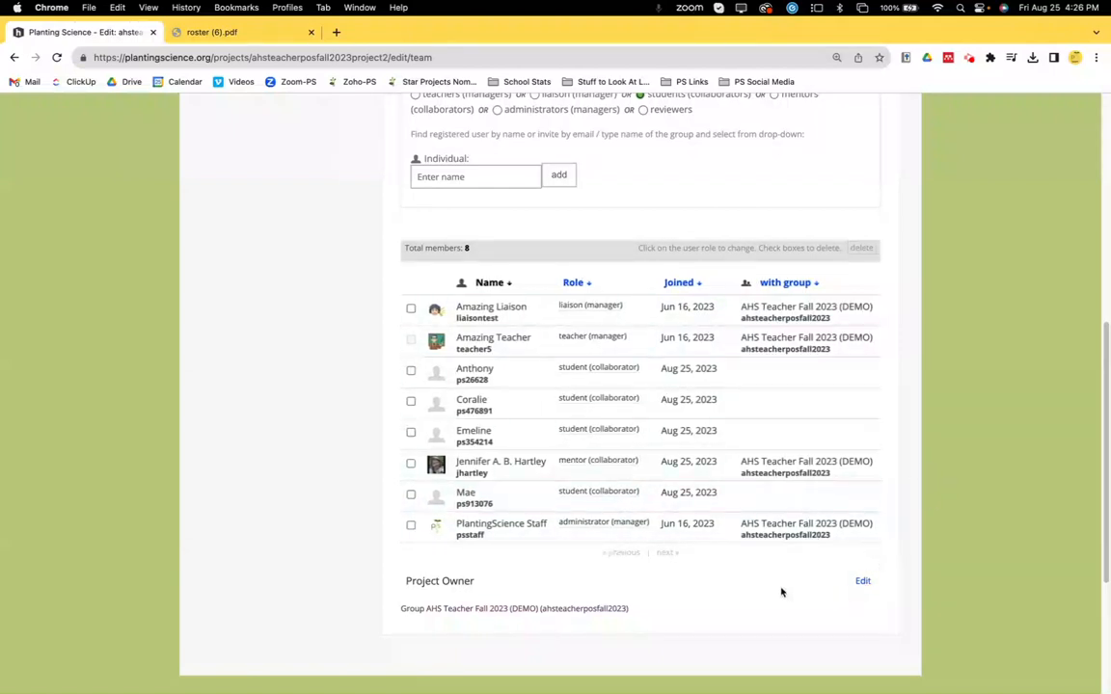
- Look over the team editing page of project 2 and the site's general Projects page, returning to the team editing page
scroll(724, 597, "up", 5)
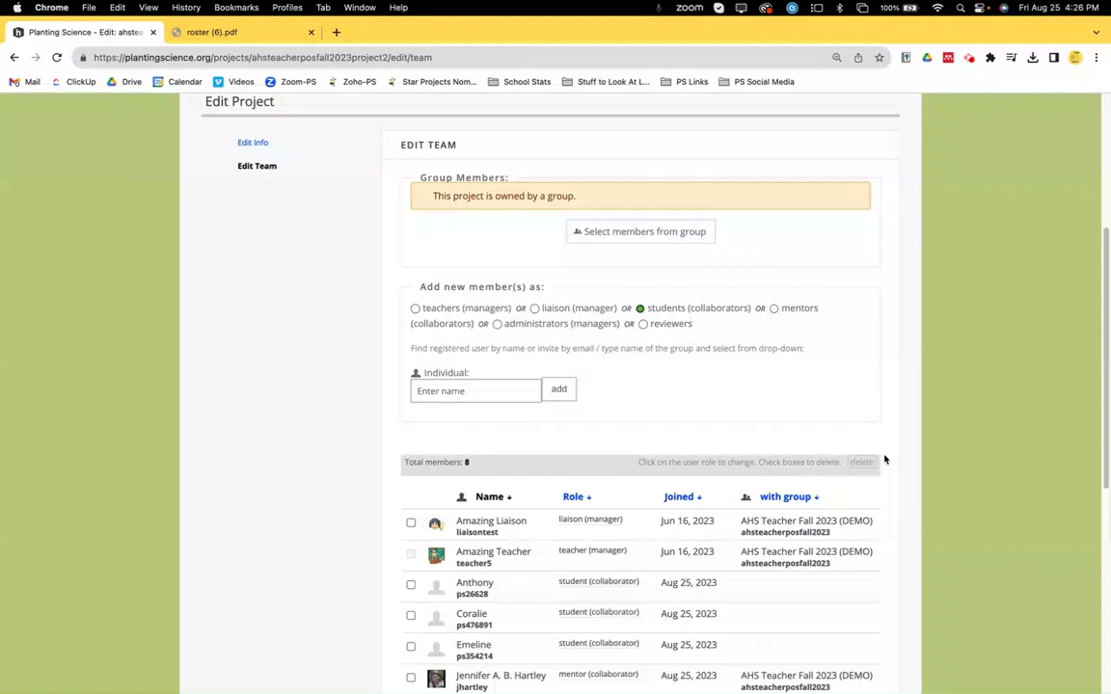
scroll(803, 444, "up", 2)
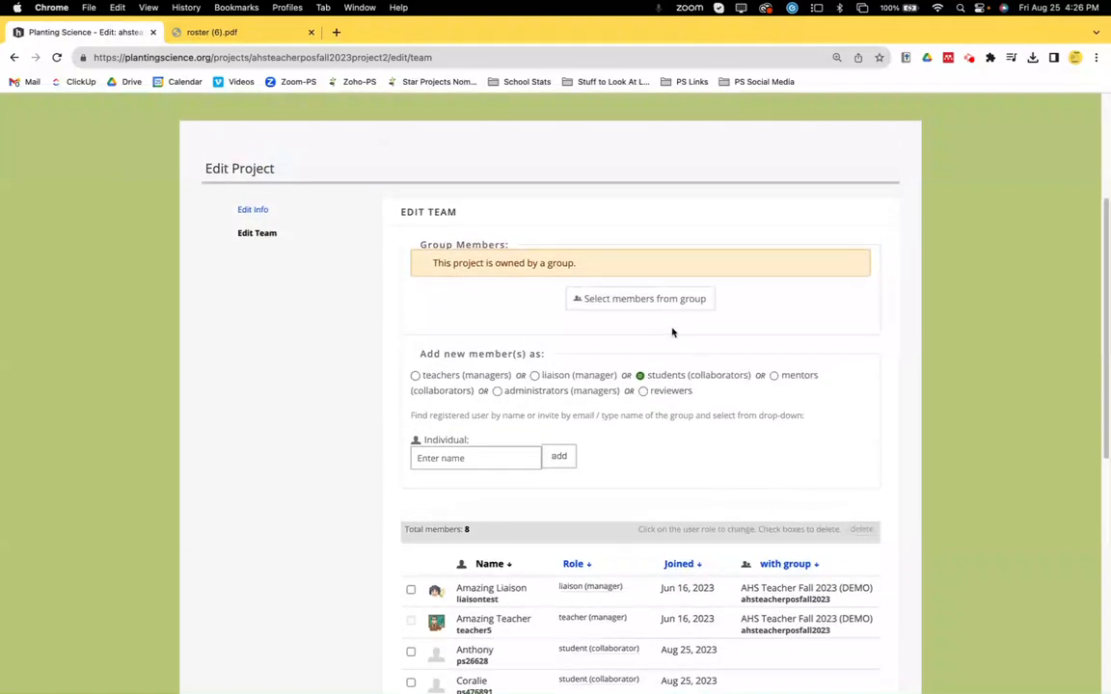
scroll(672, 332, "up", 3)
scroll(672, 328, "up", 2)
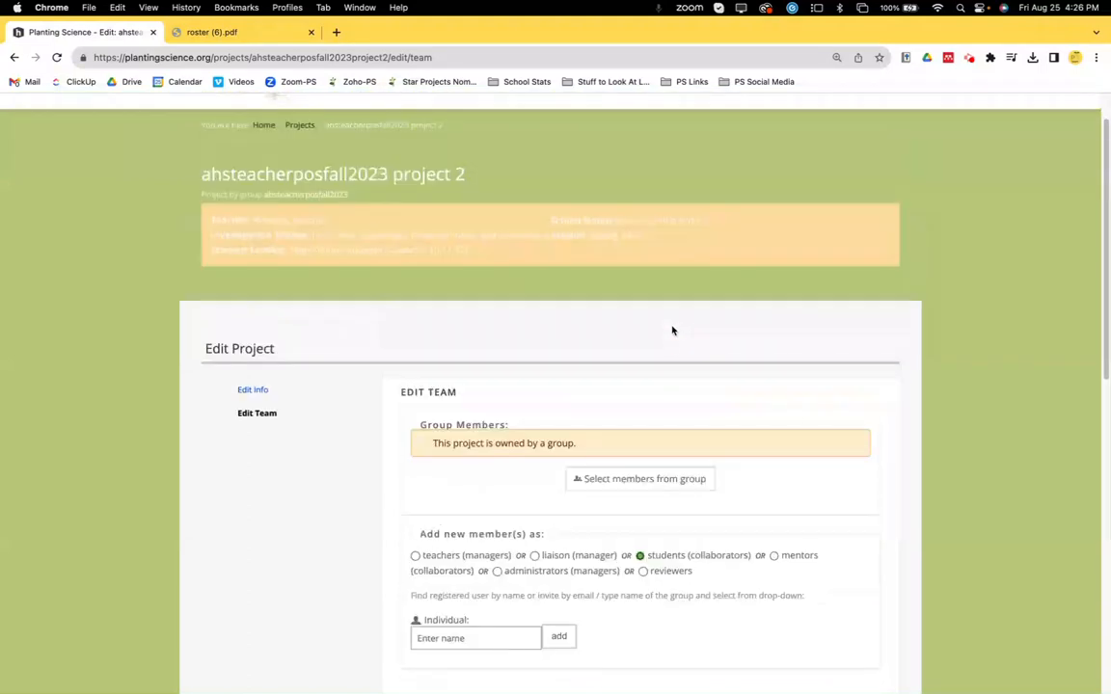
scroll(663, 355, "down", 7)
scroll(656, 354, "up", 8)
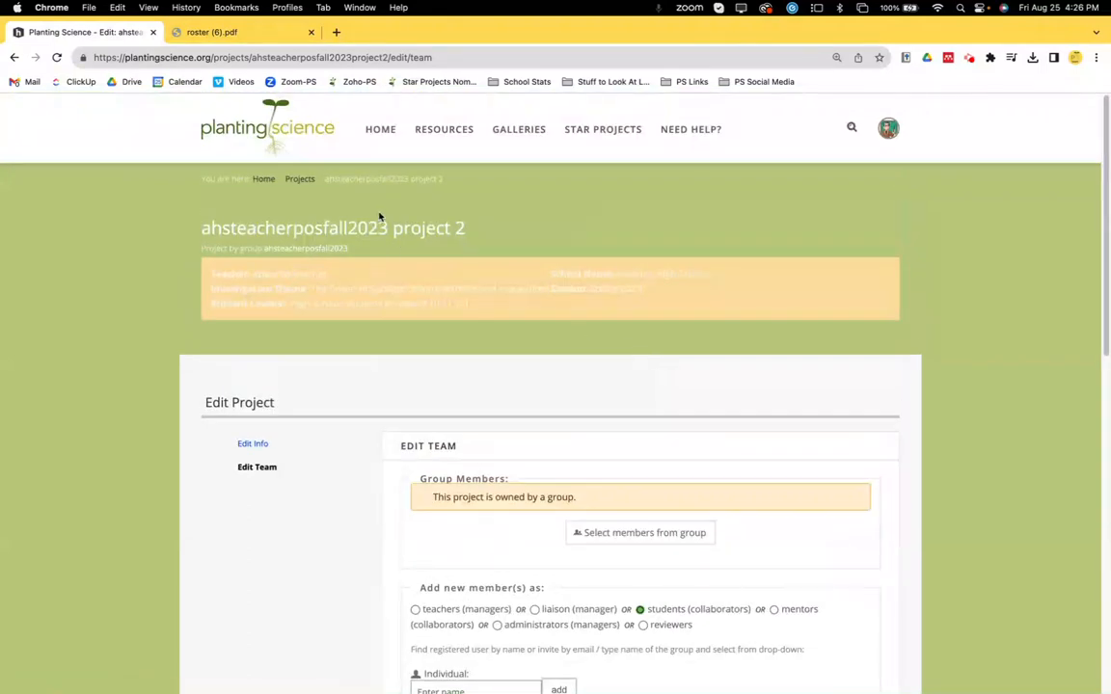
left_click(291, 179)
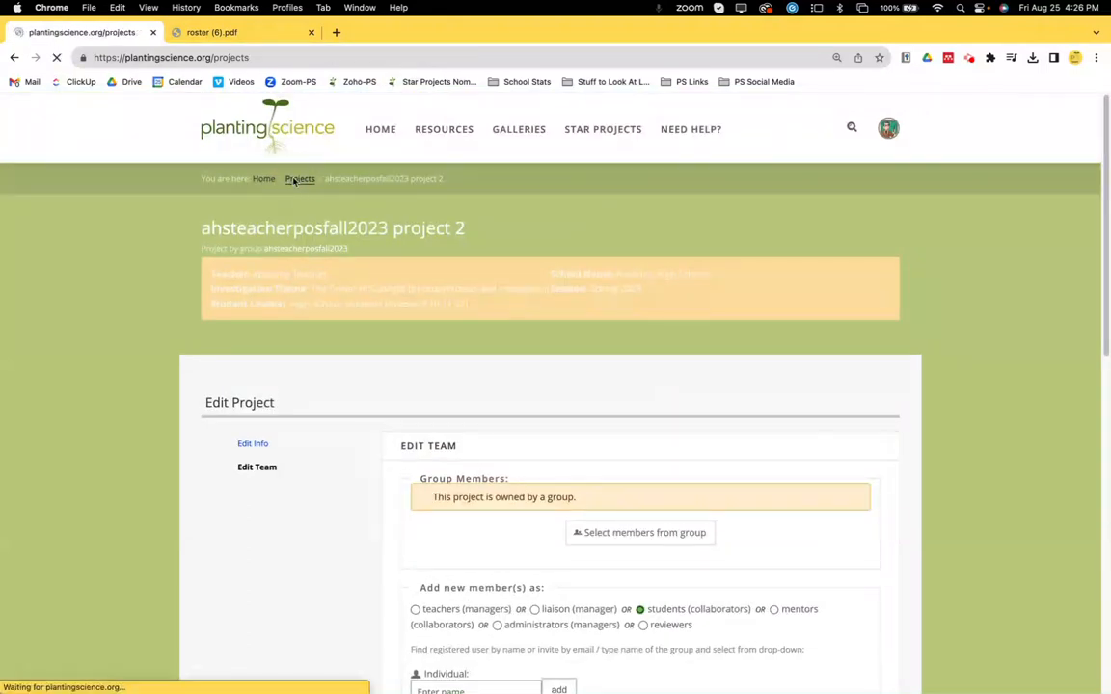
scroll(406, 346, "down", 2)
scroll(412, 367, "up", 2)
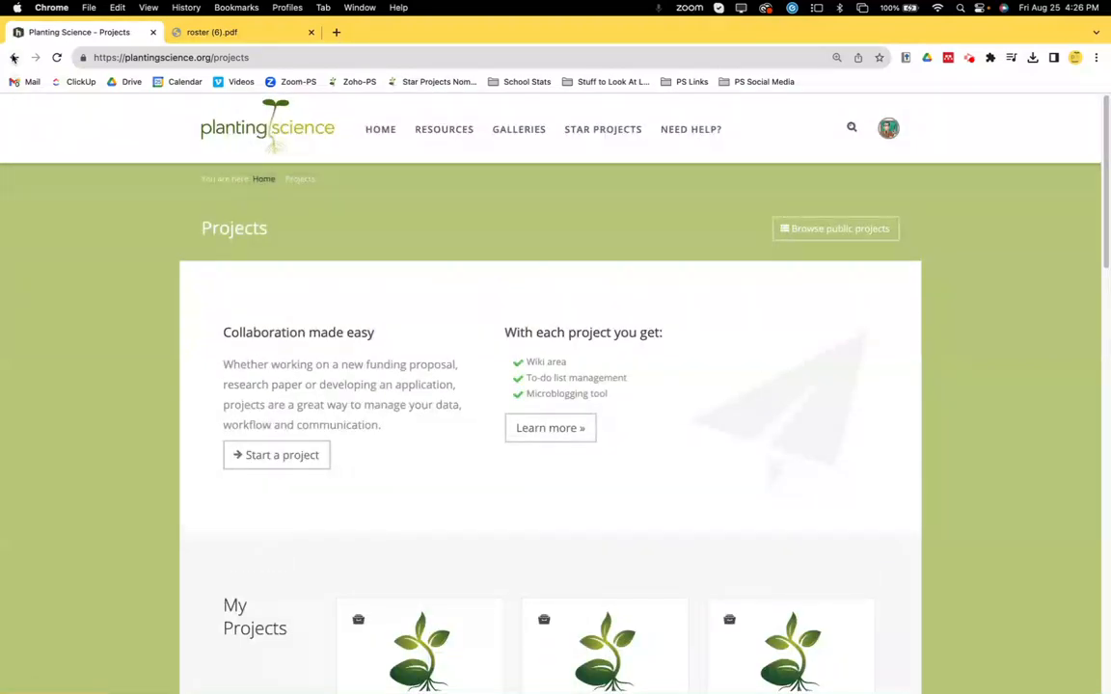
left_click(14, 57)
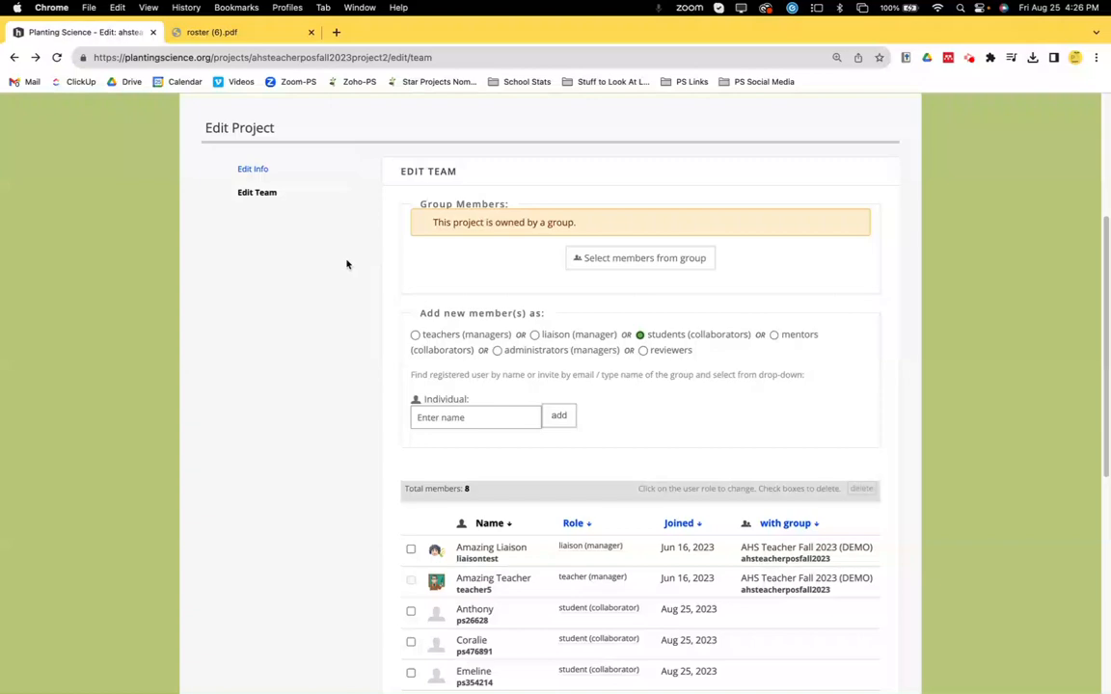
- Return to the AHS Teacher Fall 2023 (DEMO) group and open the updates feed of its projects
left_click(310, 207)
scroll(602, 362, "down", 5)
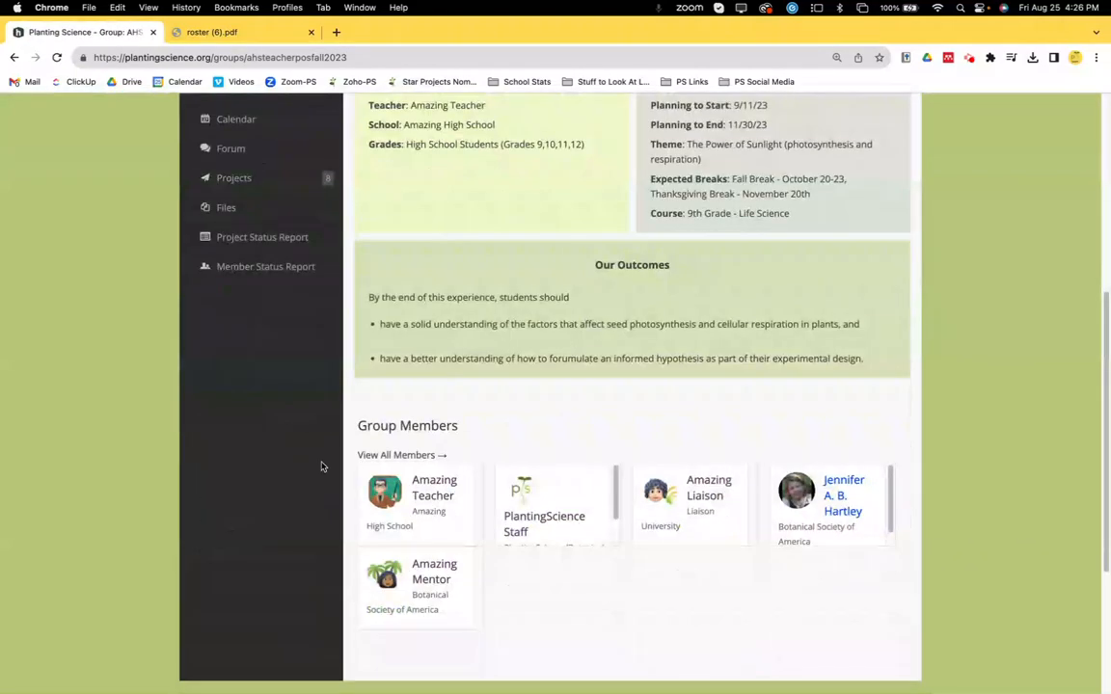
left_click(232, 181)
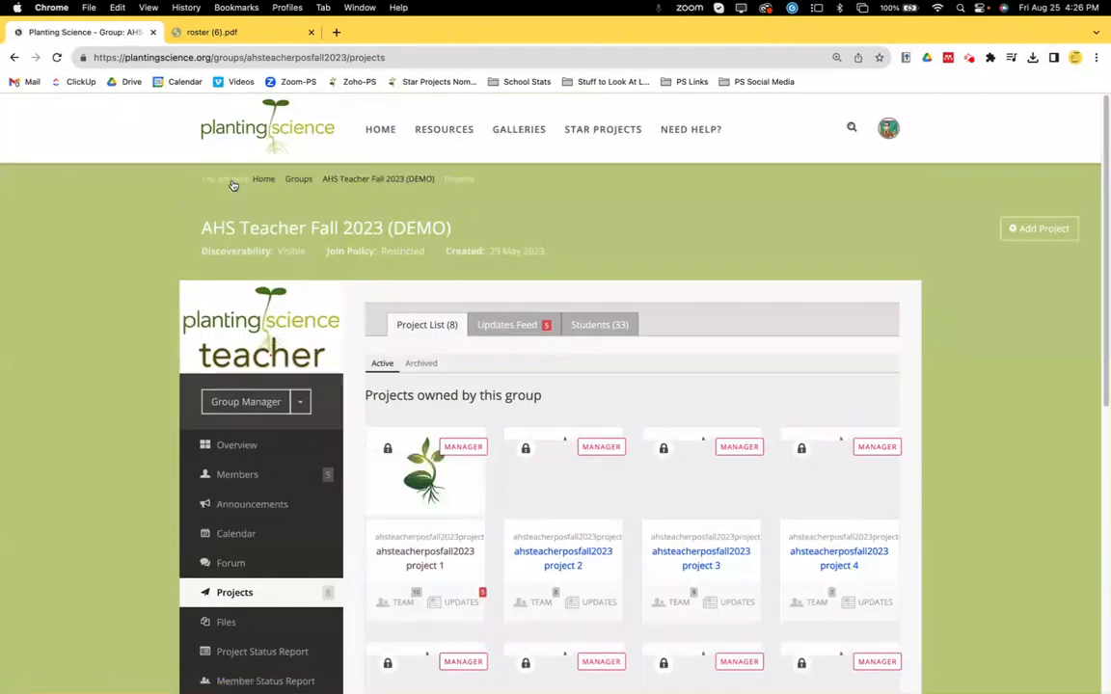
left_click(507, 328)
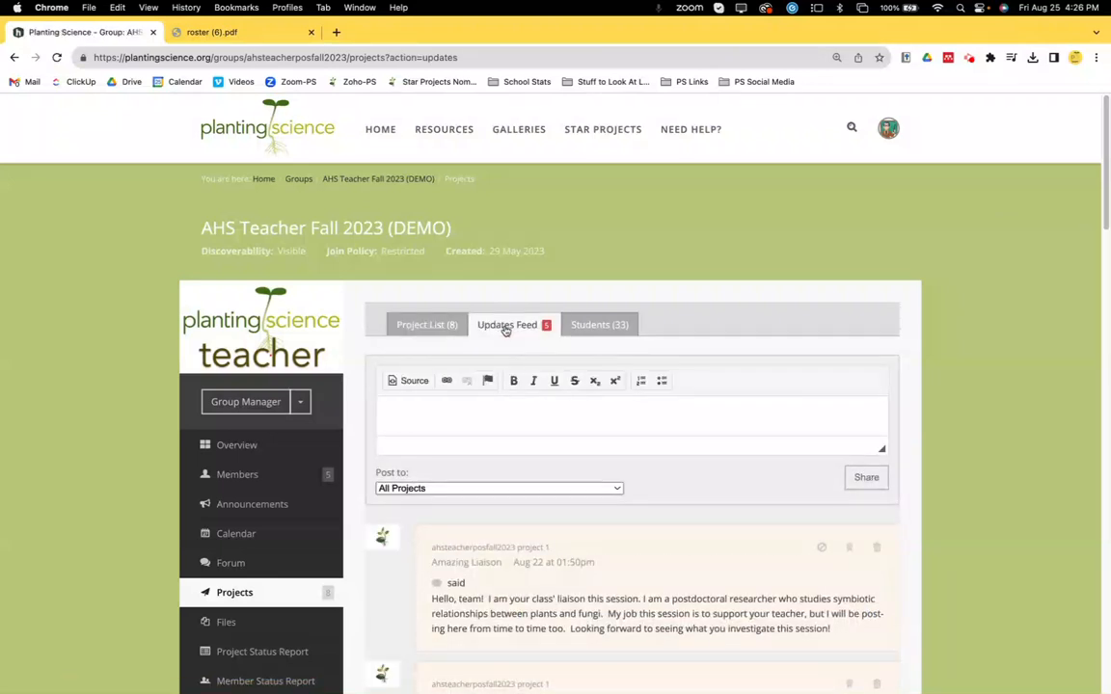
- Examine the group's updates feed, including the area for posting to all projects and the existing posts and activity entries
left_click(466, 417)
scroll(682, 510, "down", 5)
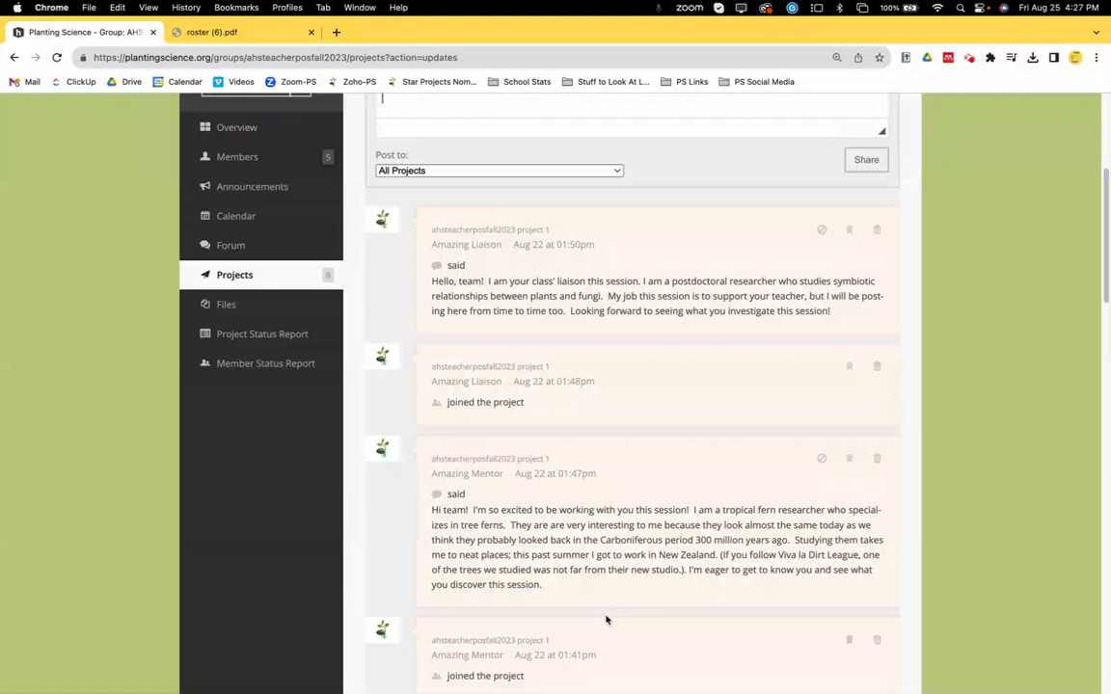
scroll(604, 607, "up", 2)
scroll(603, 598, "up", 1)
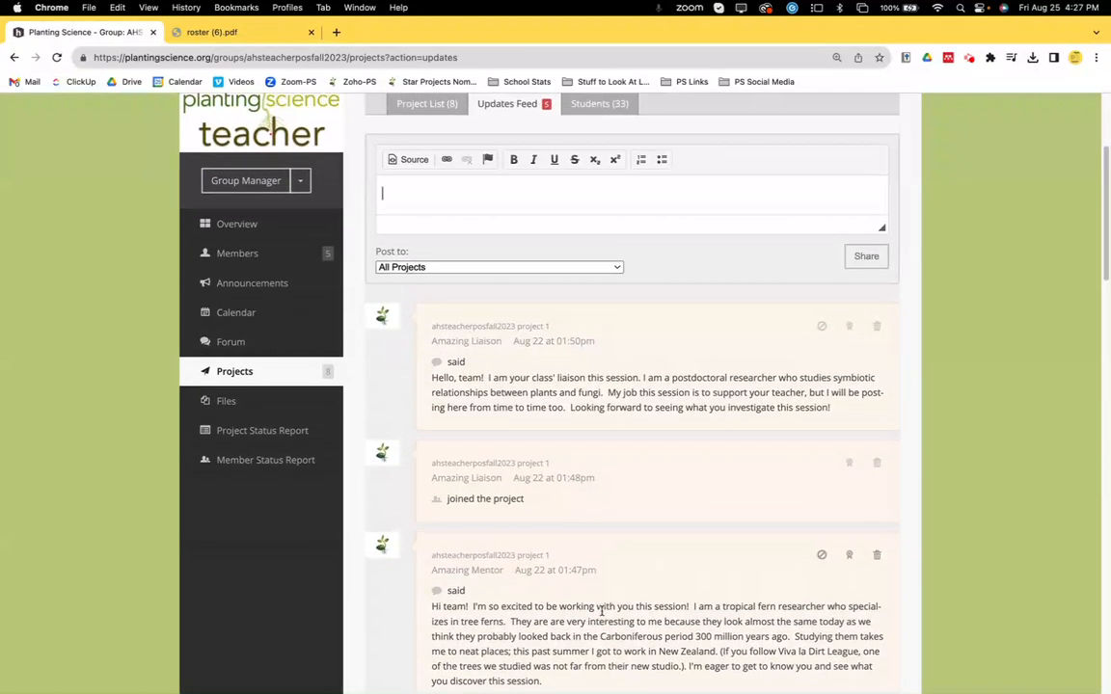
scroll(581, 491, "down", 6)
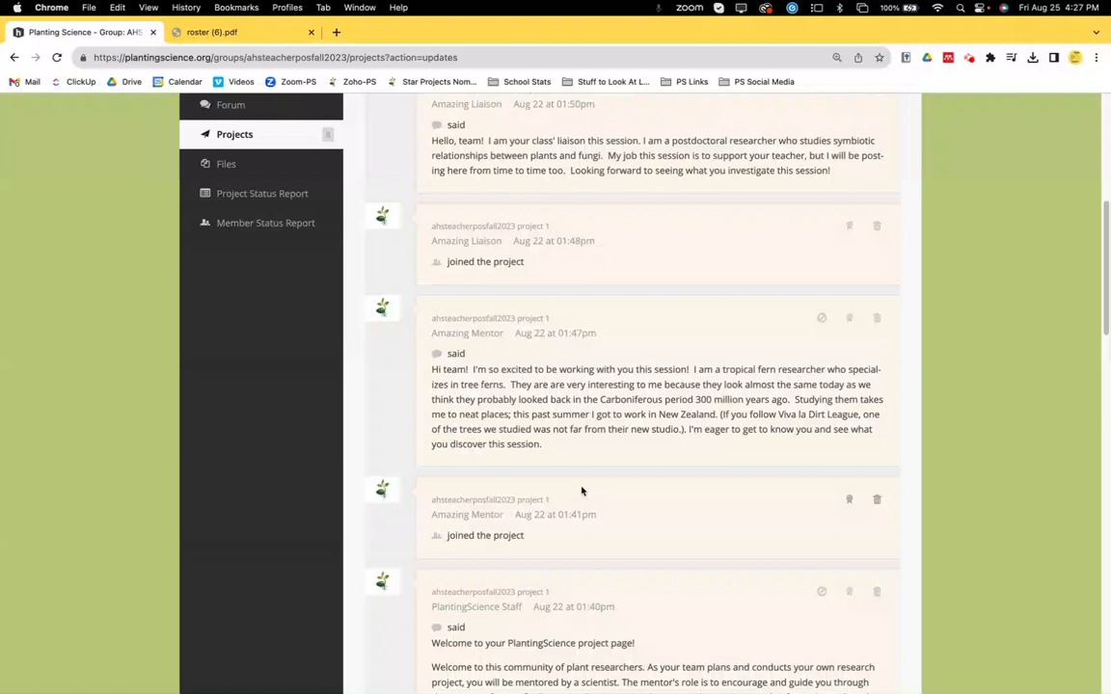
scroll(582, 491, "up", 5)
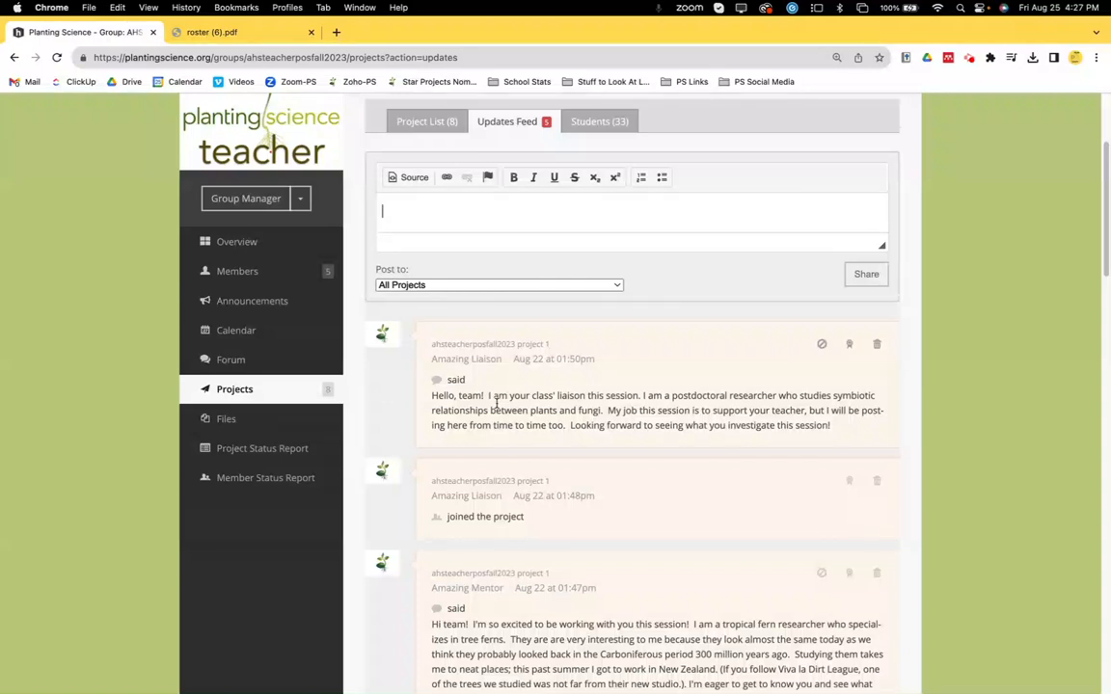
scroll(576, 495, "down", 5)
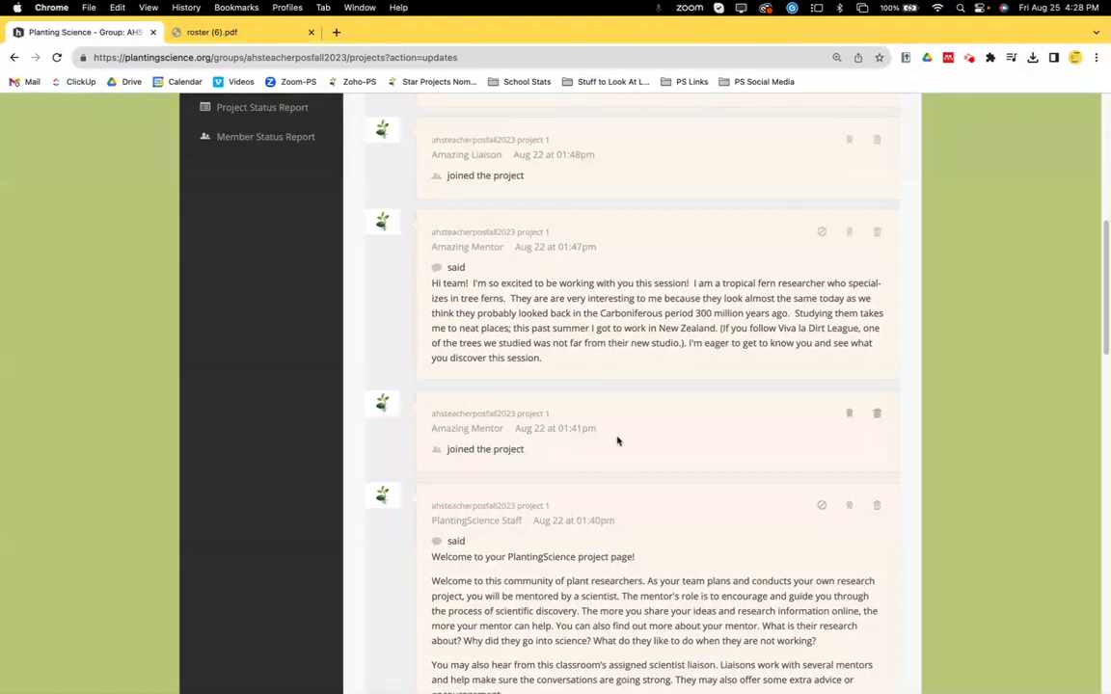
scroll(617, 442, "down", 5)
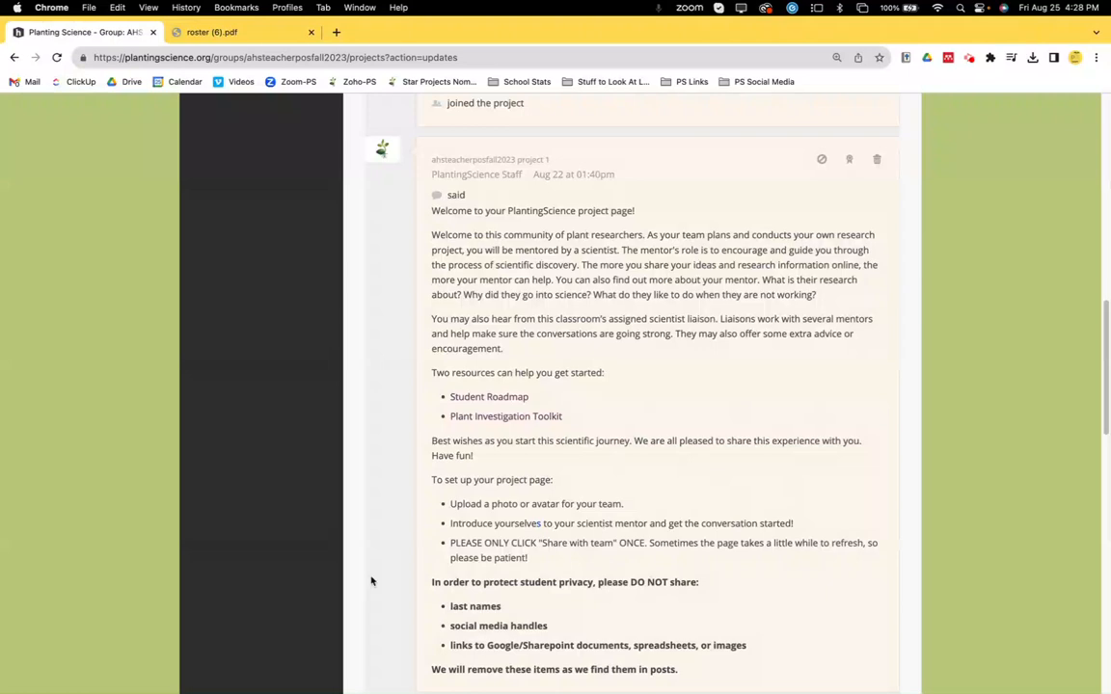
scroll(418, 641, "down", 15)
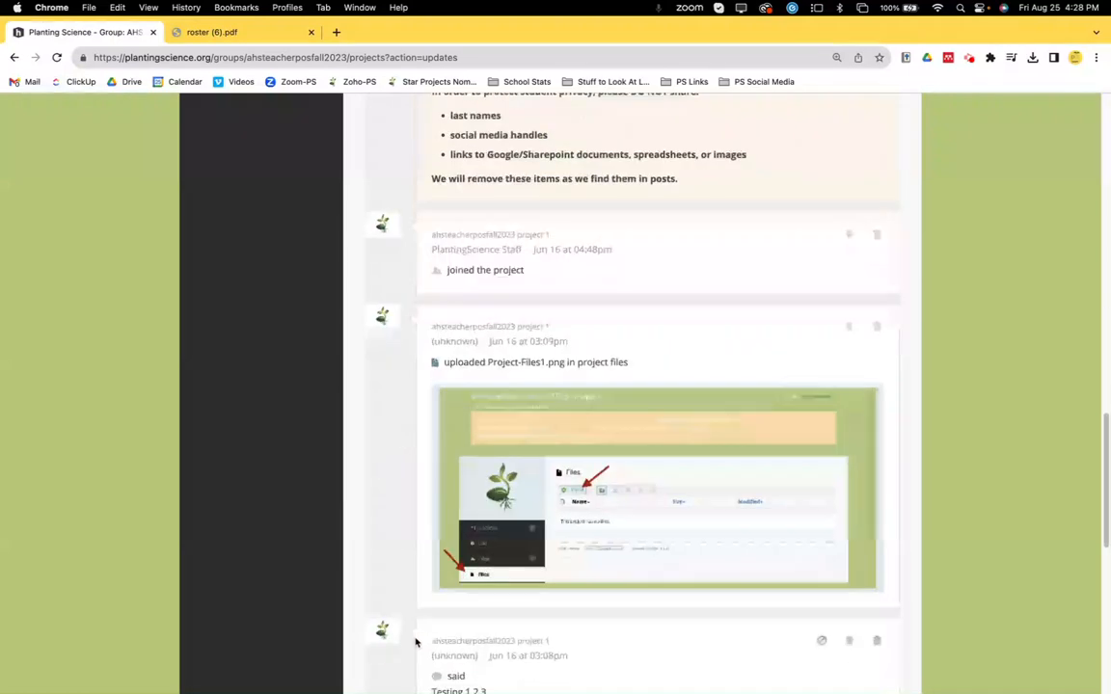
scroll(464, 630, "up", 6)
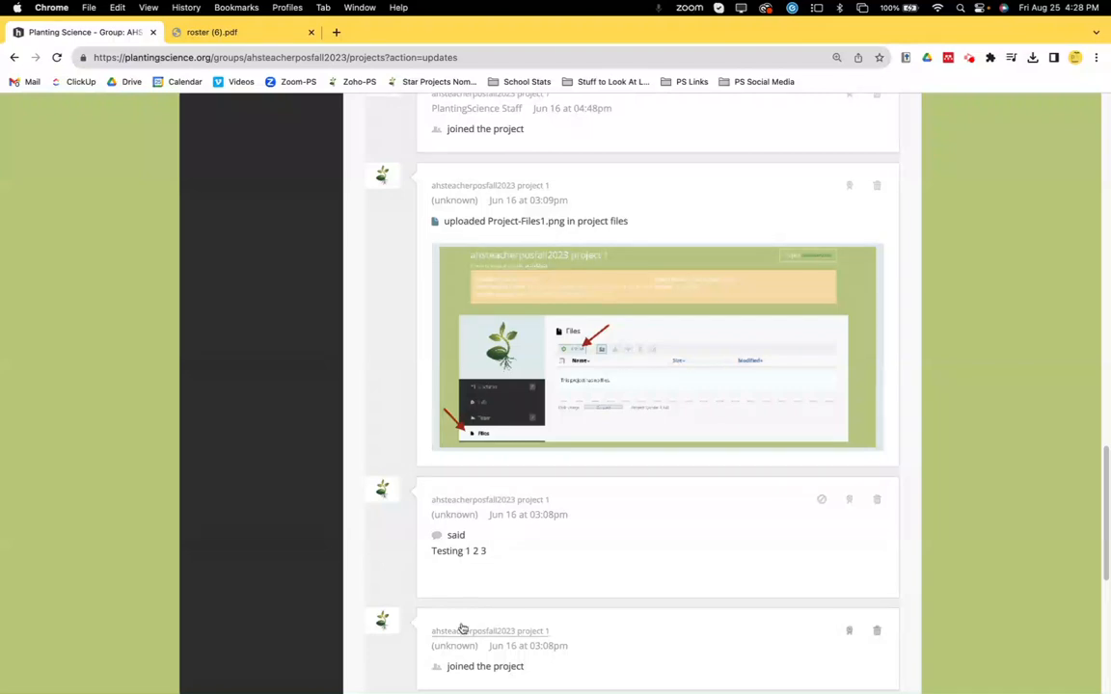
scroll(484, 565, "up", 2)
scroll(482, 567, "down", 2)
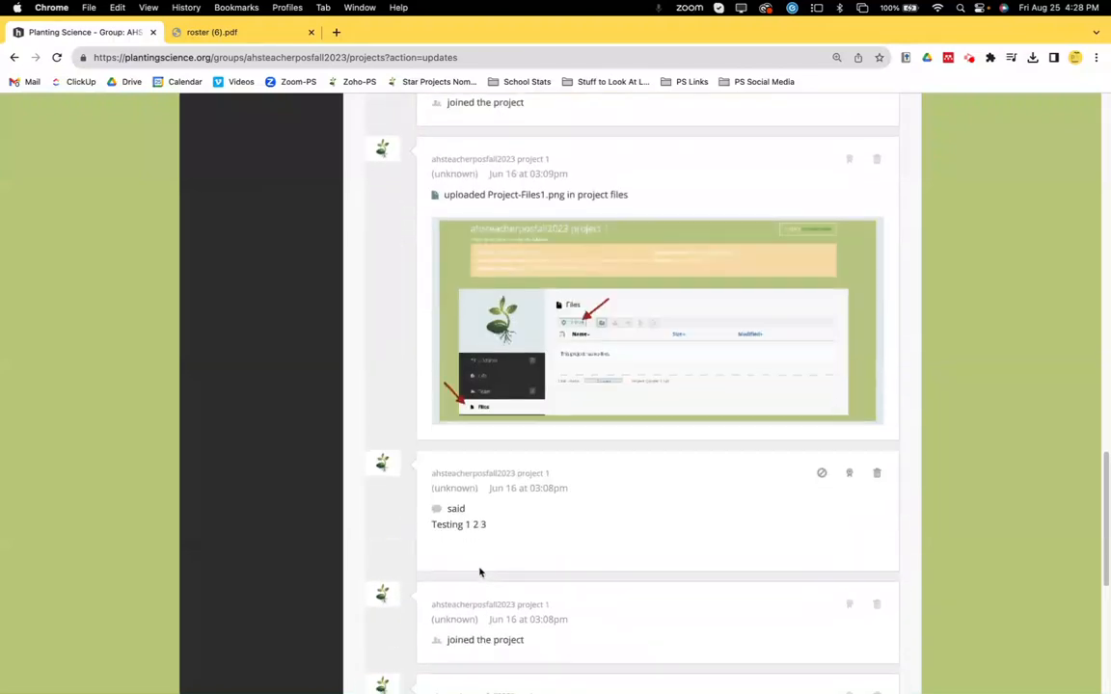
scroll(452, 551, "up", 15)
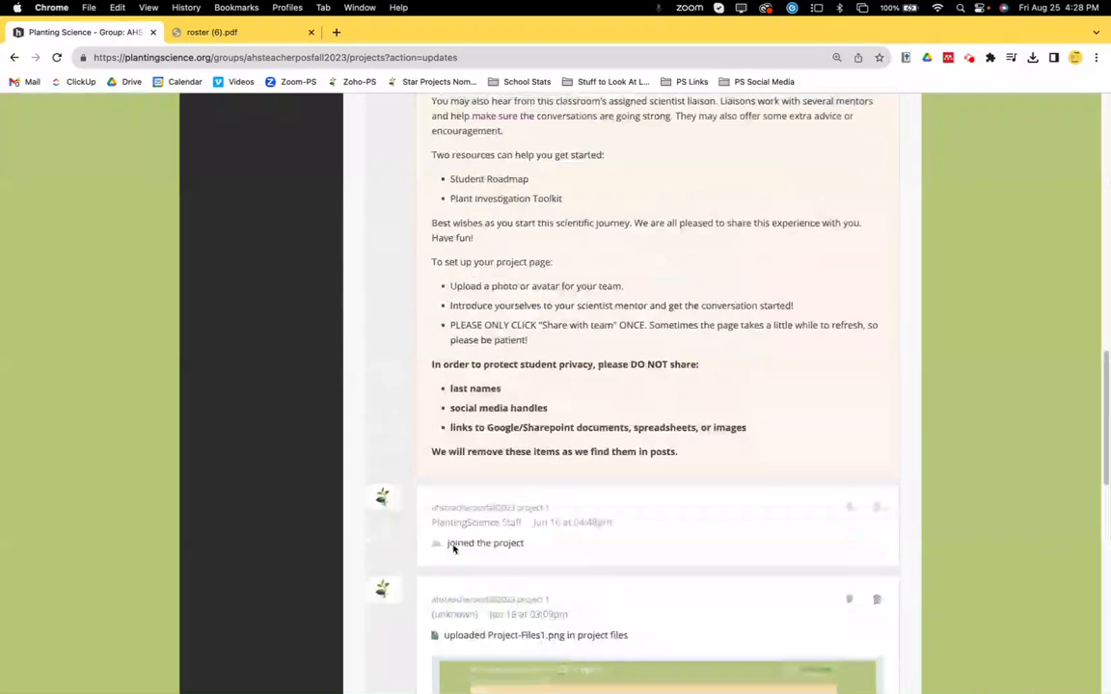
scroll(452, 550, "up", 5)
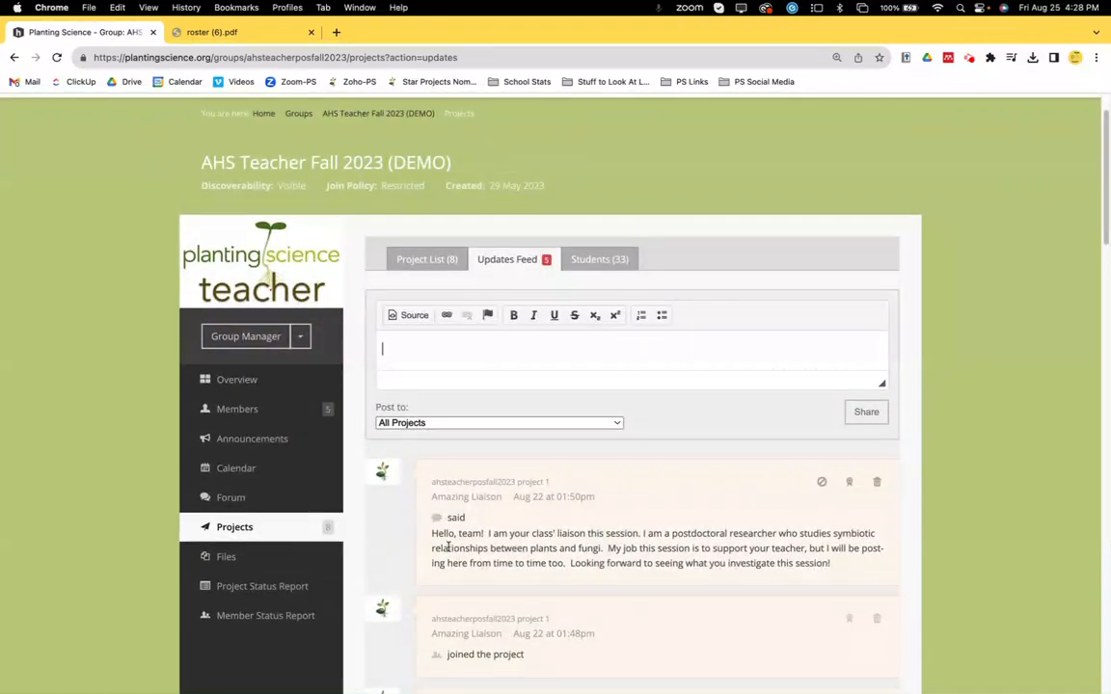
- Open project 1 from the group's project list and examine the prompts in its Info section
left_click(234, 528)
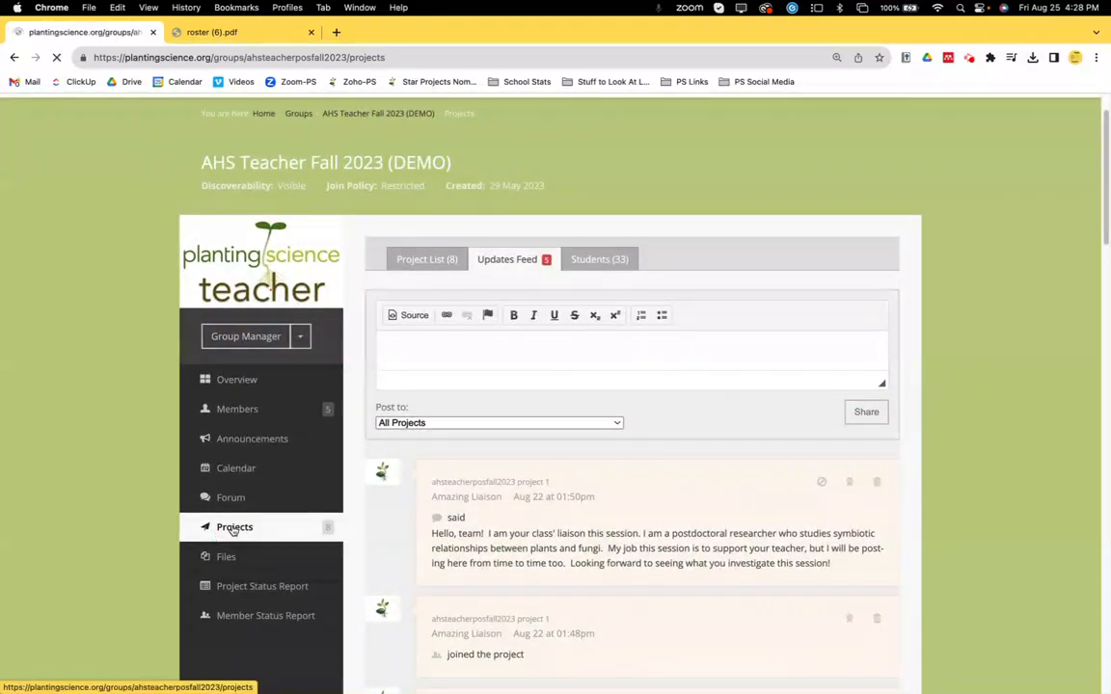
scroll(597, 406, "down", 1)
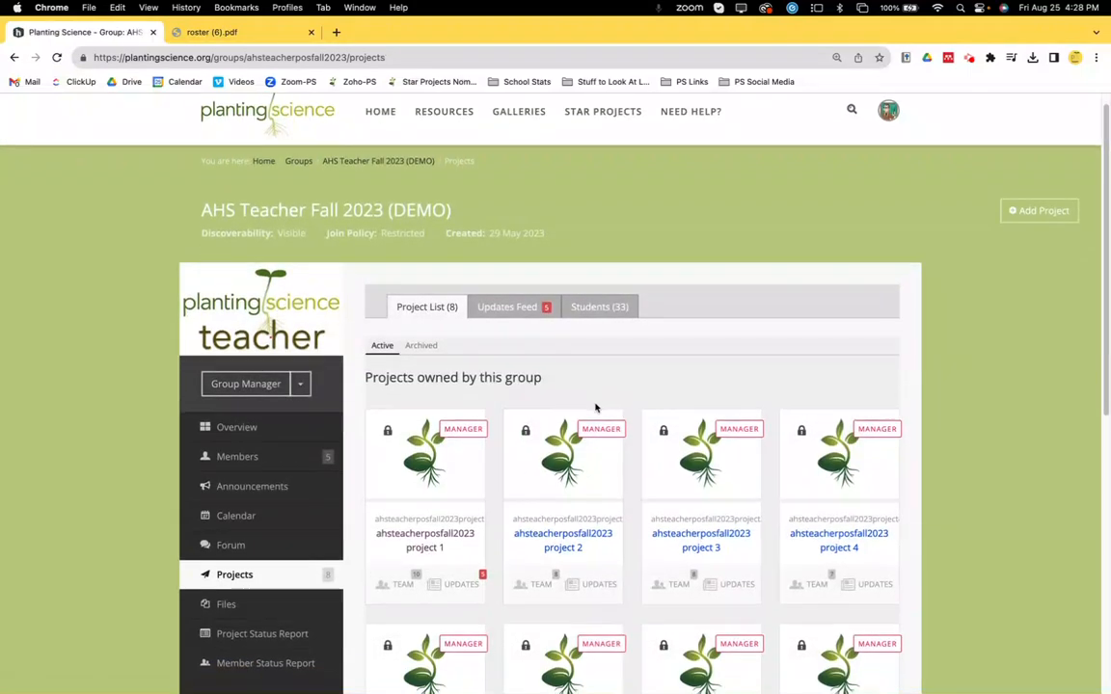
left_click(424, 550)
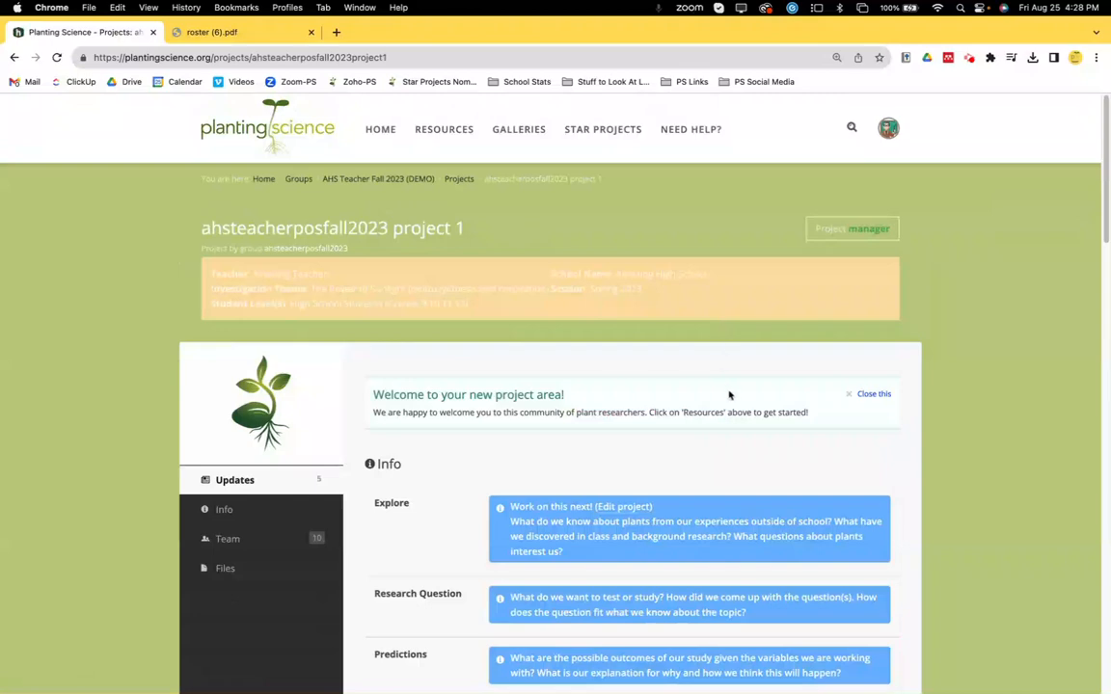
scroll(912, 464, "down", 3)
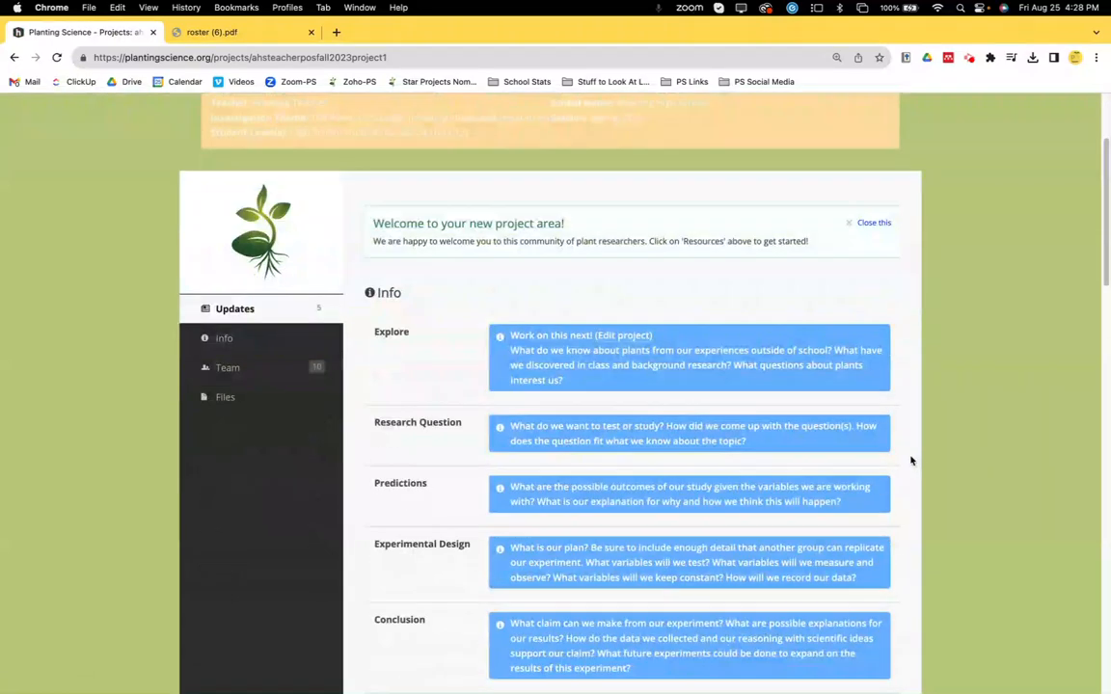
scroll(908, 452, "up", 2)
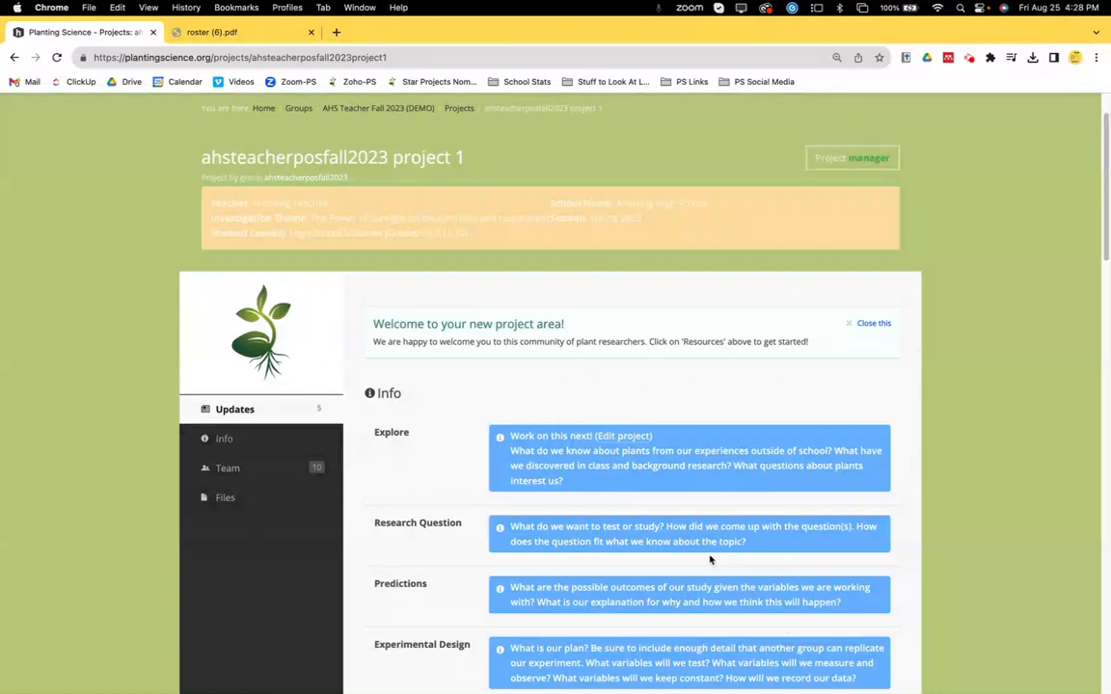
scroll(557, 446, "down", 4)
scroll(552, 597, "down", 4)
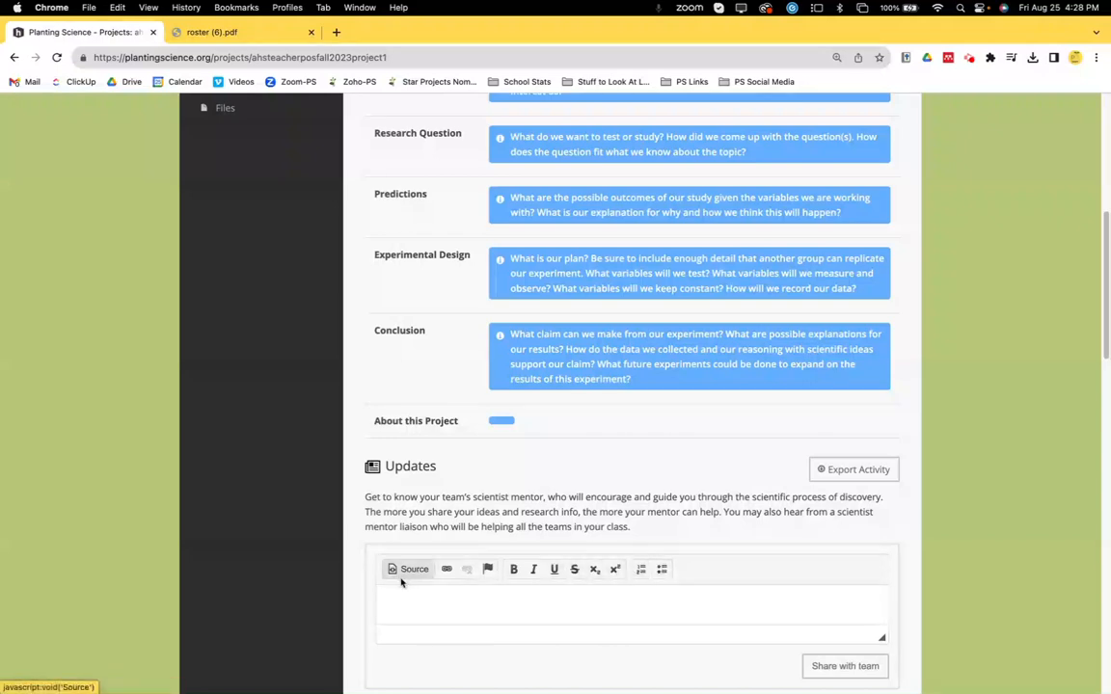
- Examine project 1's Updates section, reading the liaison, mentor and staff posts and the area for sharing a message with the team
scroll(409, 600, "down", 3)
scroll(520, 583, "down", 4)
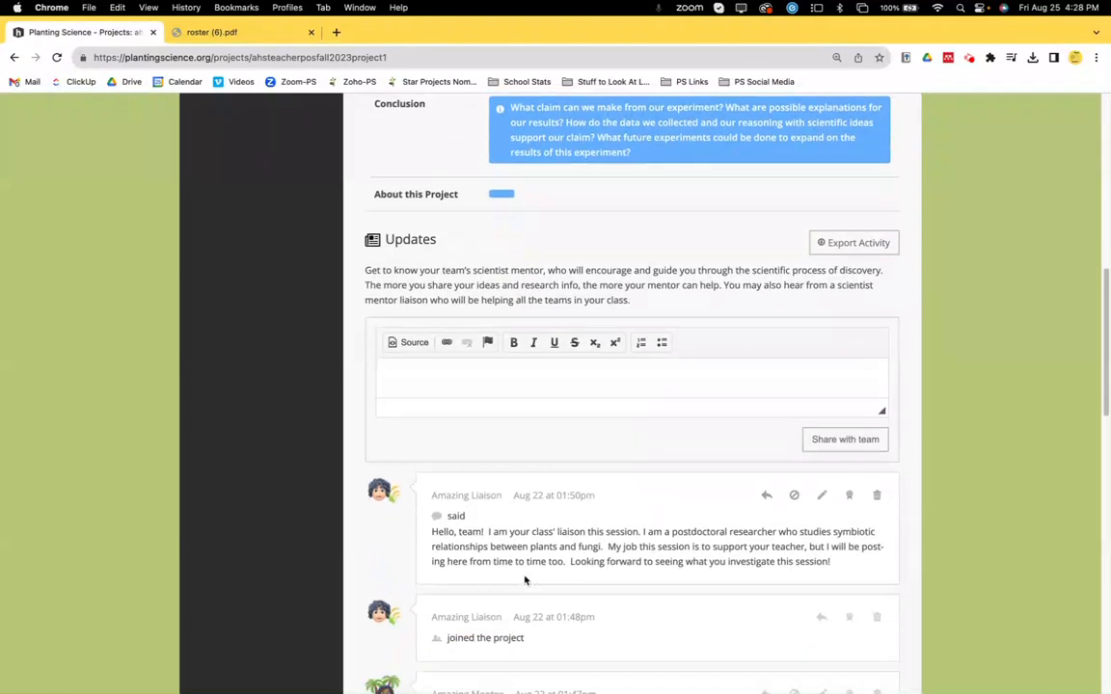
scroll(568, 602, "down", 5)
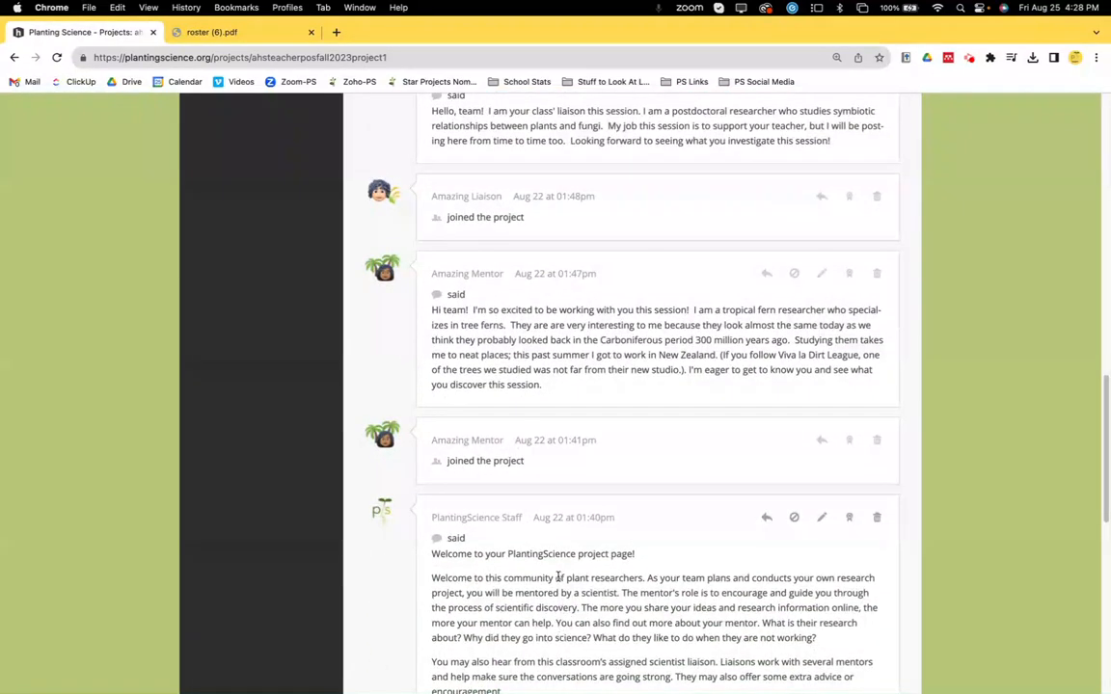
scroll(517, 615, "up", 1)
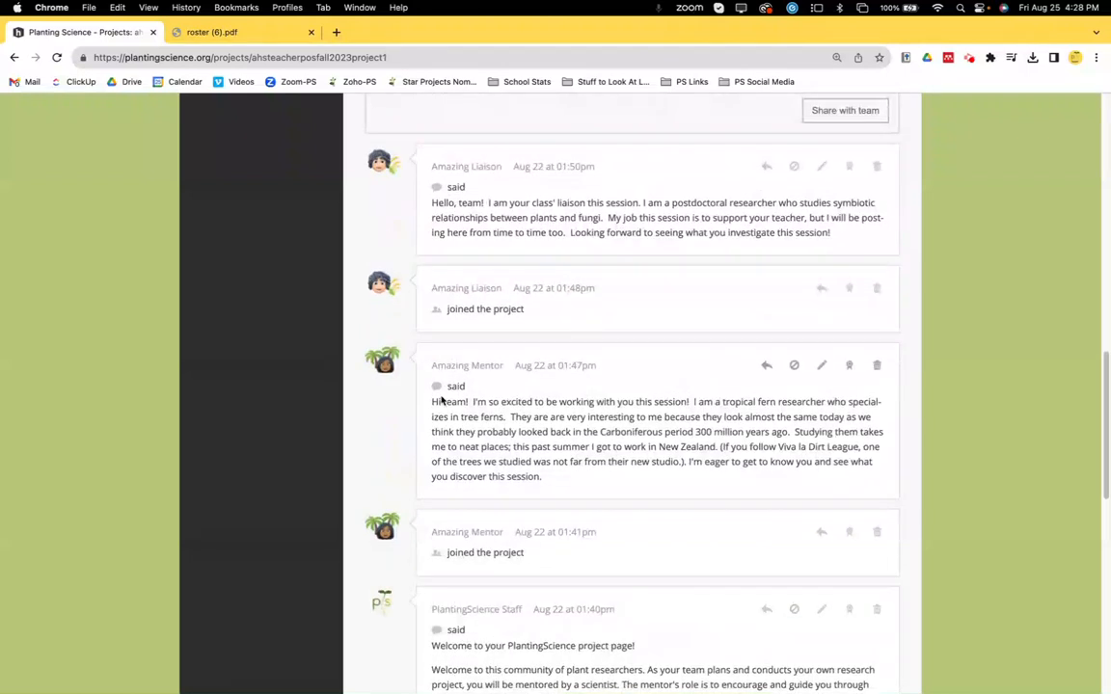
scroll(549, 548, "up", 2)
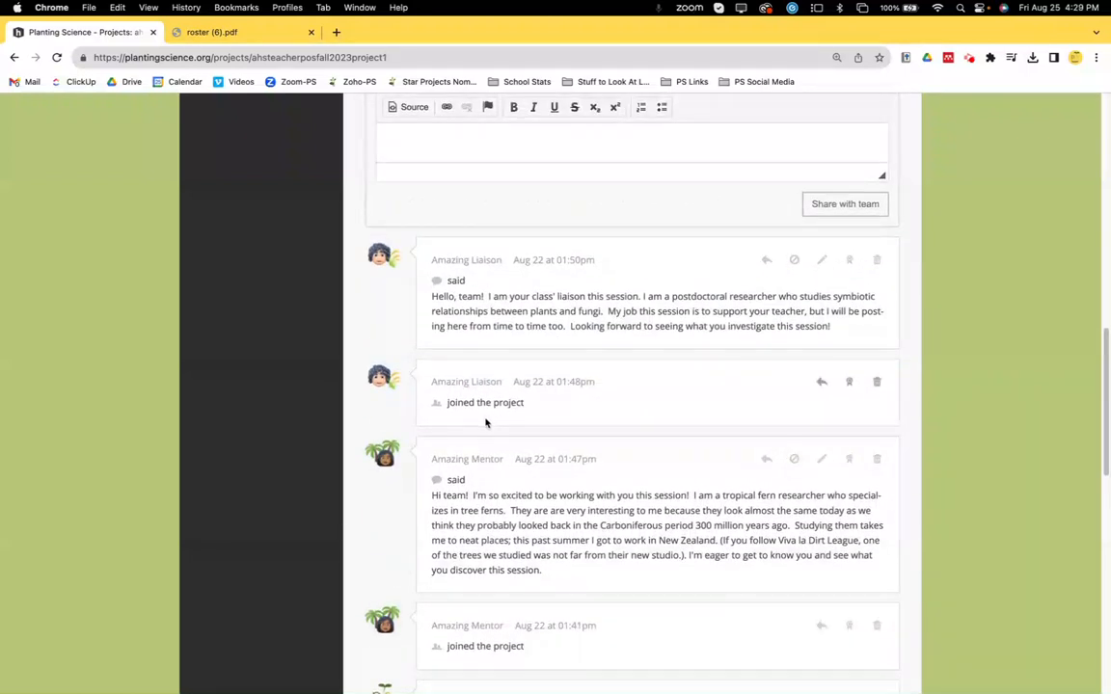
scroll(482, 424, "up", 5)
left_click(414, 288)
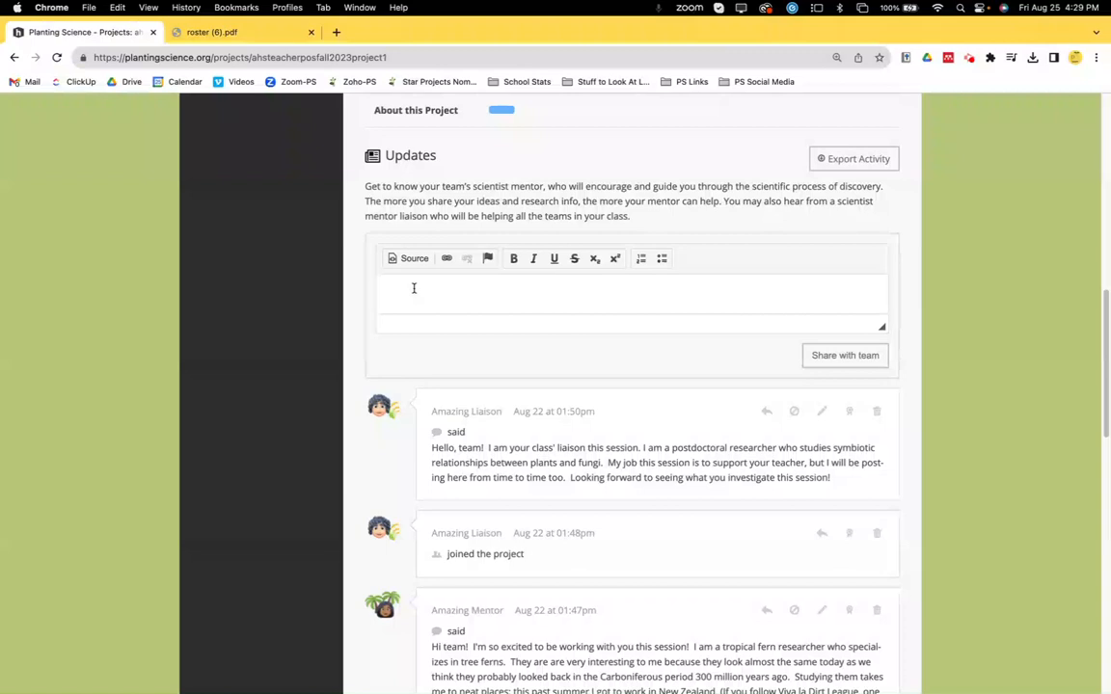
- Open the project information of project 1 for editing
scroll(416, 322, "up", 5)
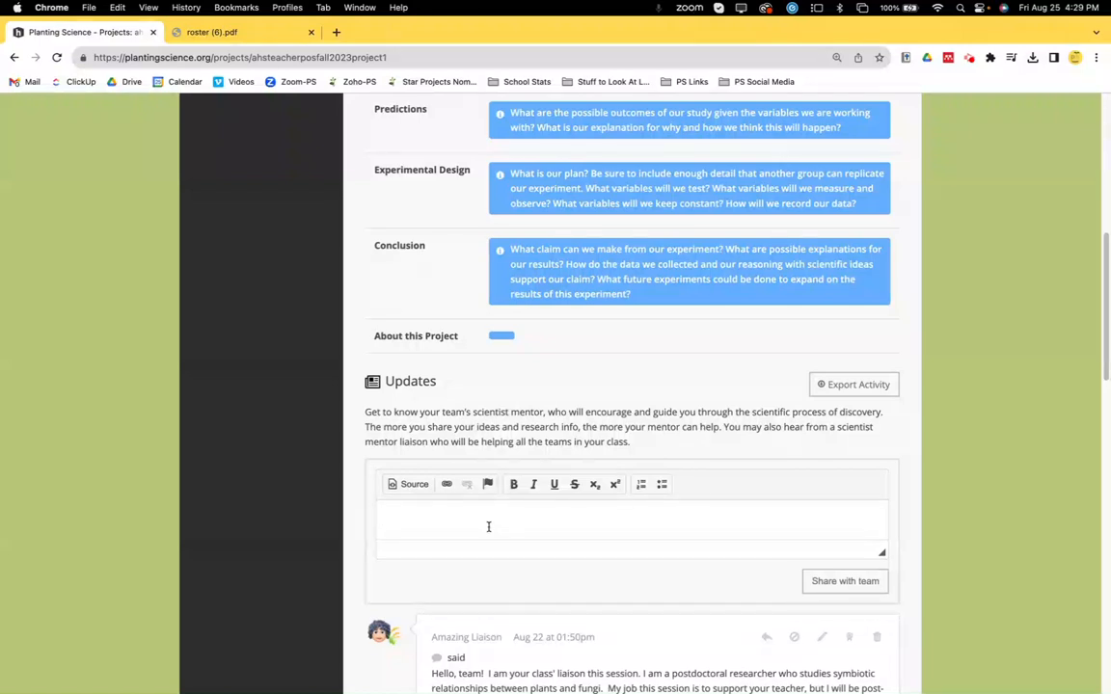
scroll(540, 528, "up", 2)
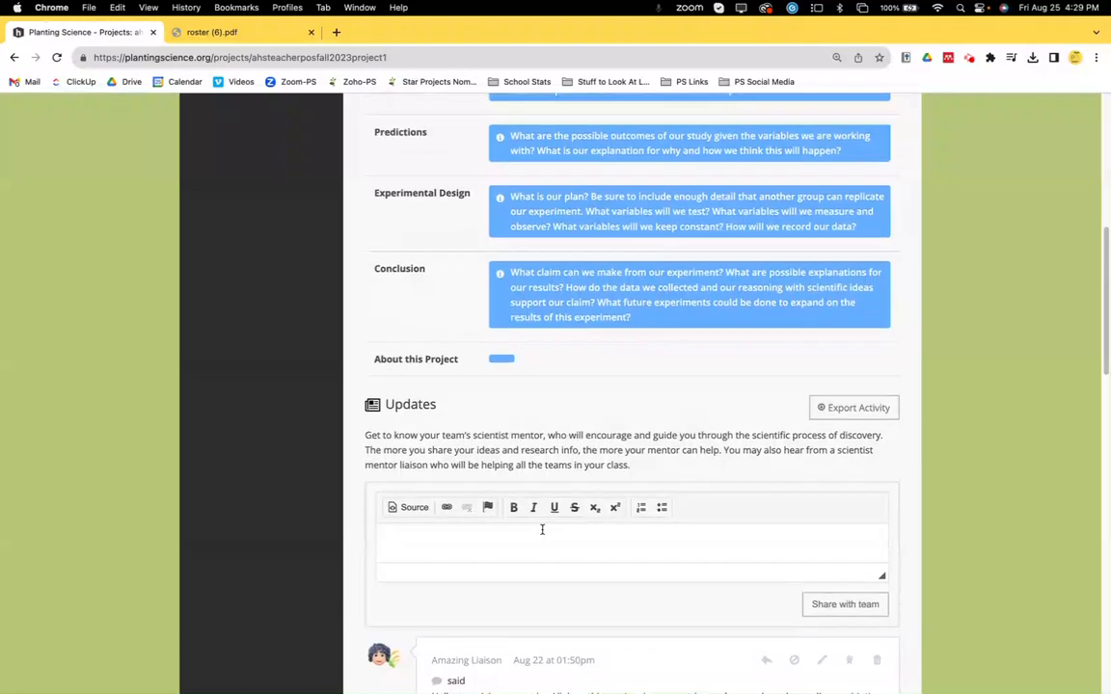
scroll(540, 538, "up", 5)
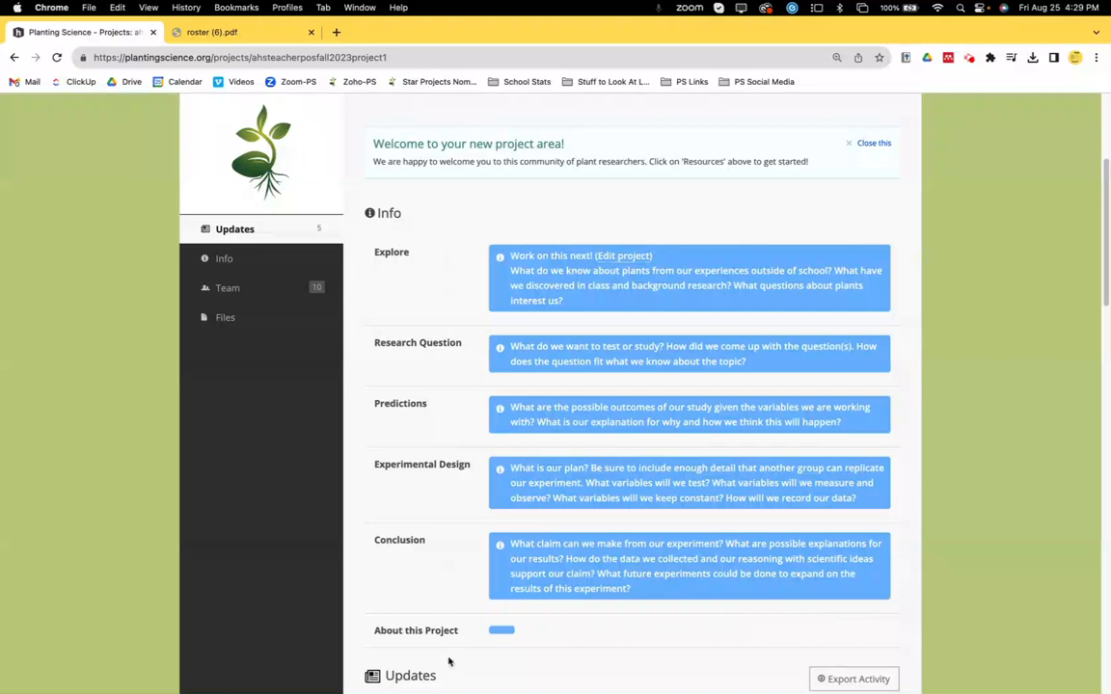
left_click(222, 260)
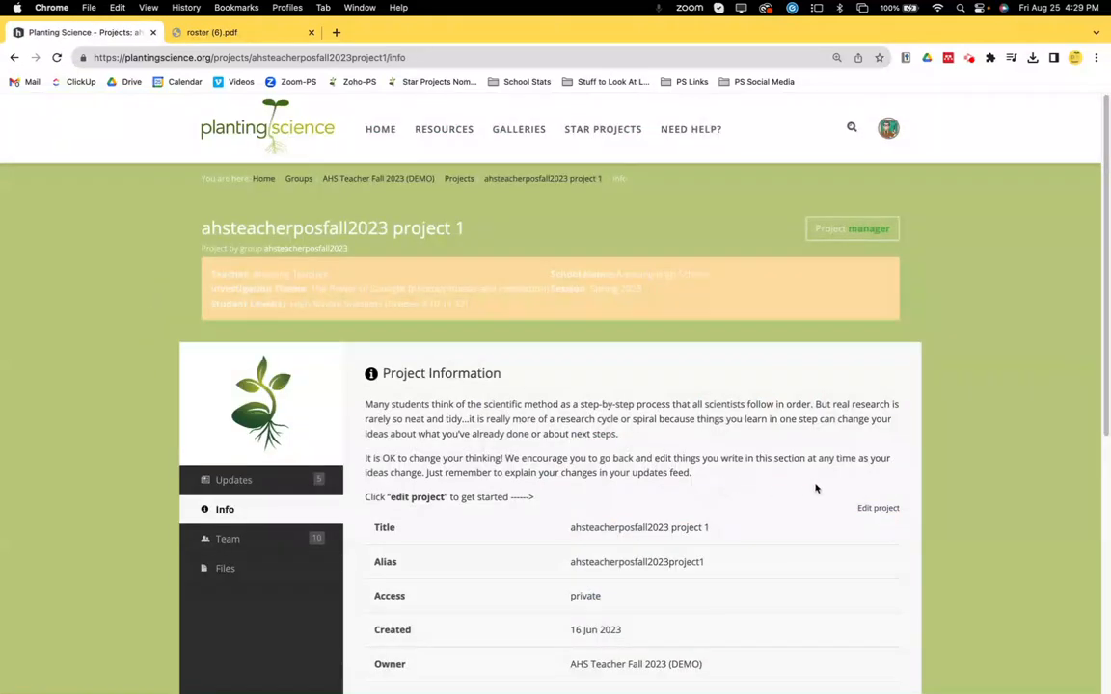
left_click(878, 508)
left_click(590, 574)
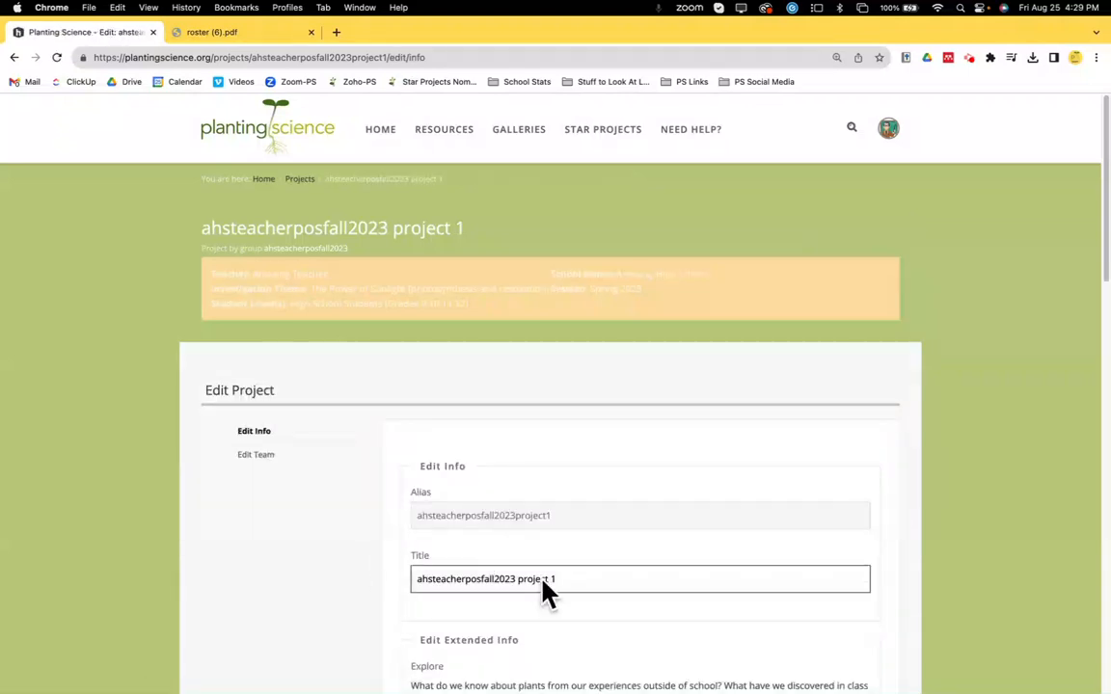
- Examine the extended info fields of project 1, from Explore through Research Question, Predictions and Experimental Design to Conclusion
scroll(637, 551, "down", 5)
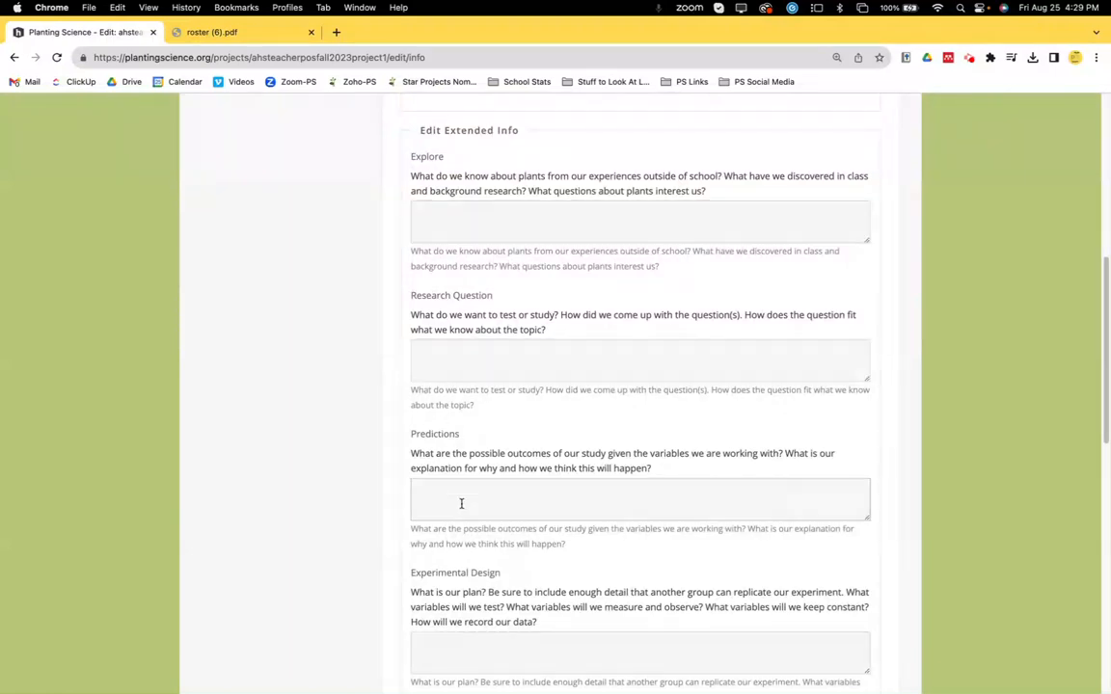
scroll(453, 637, "down", 2)
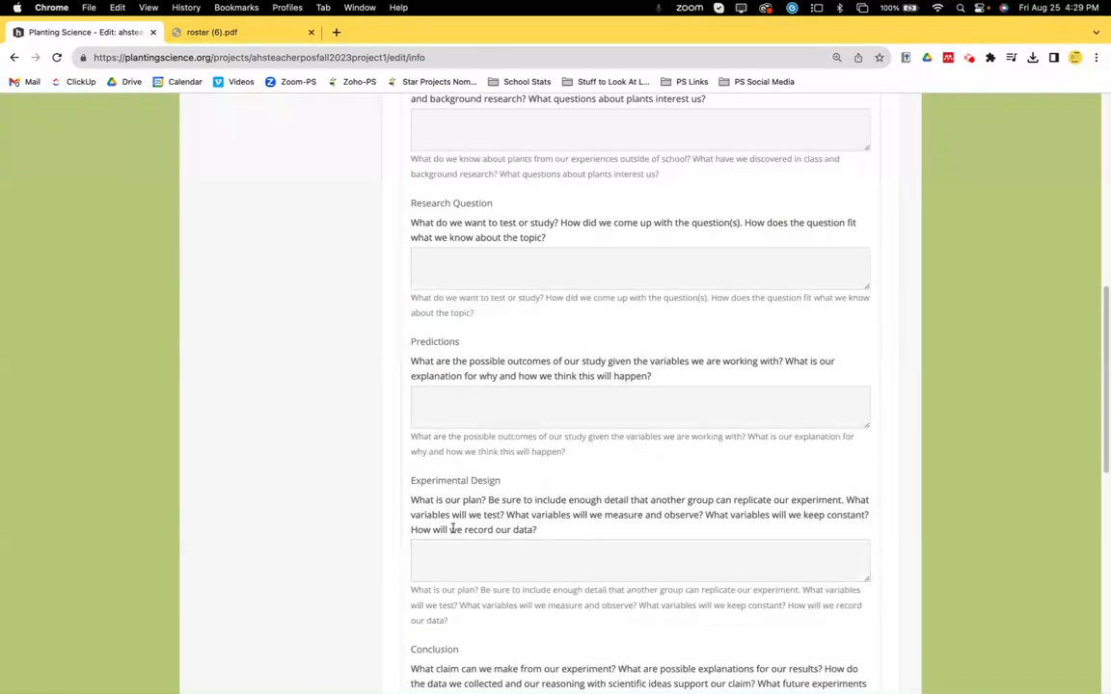
scroll(454, 540, "down", 2)
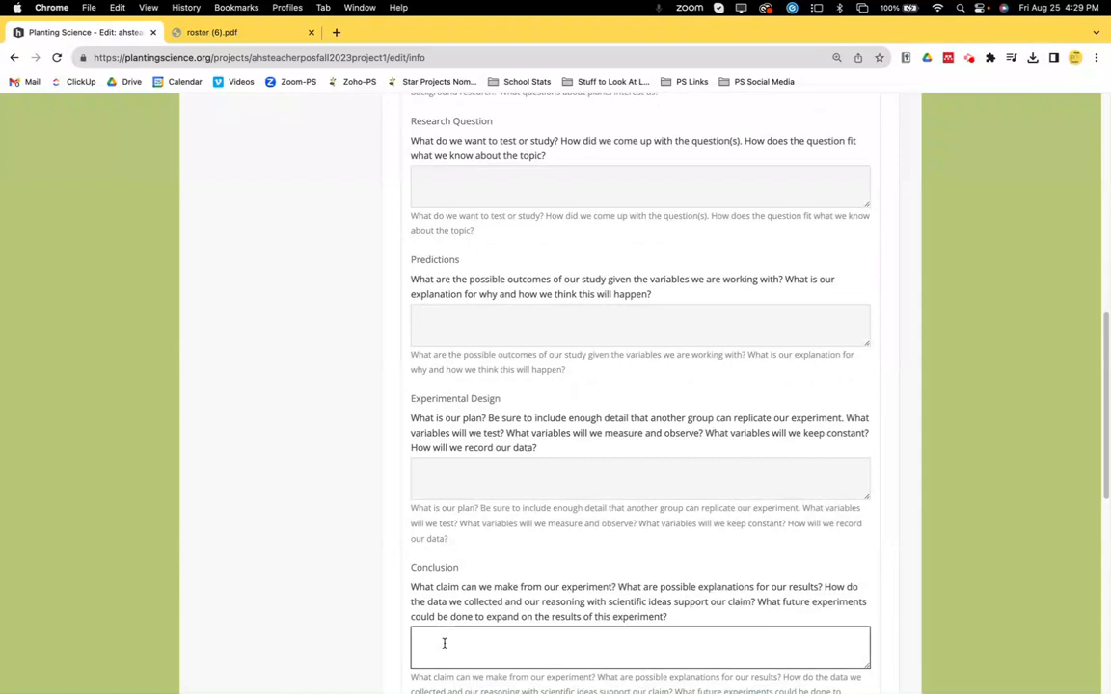
scroll(444, 643, "down", 1)
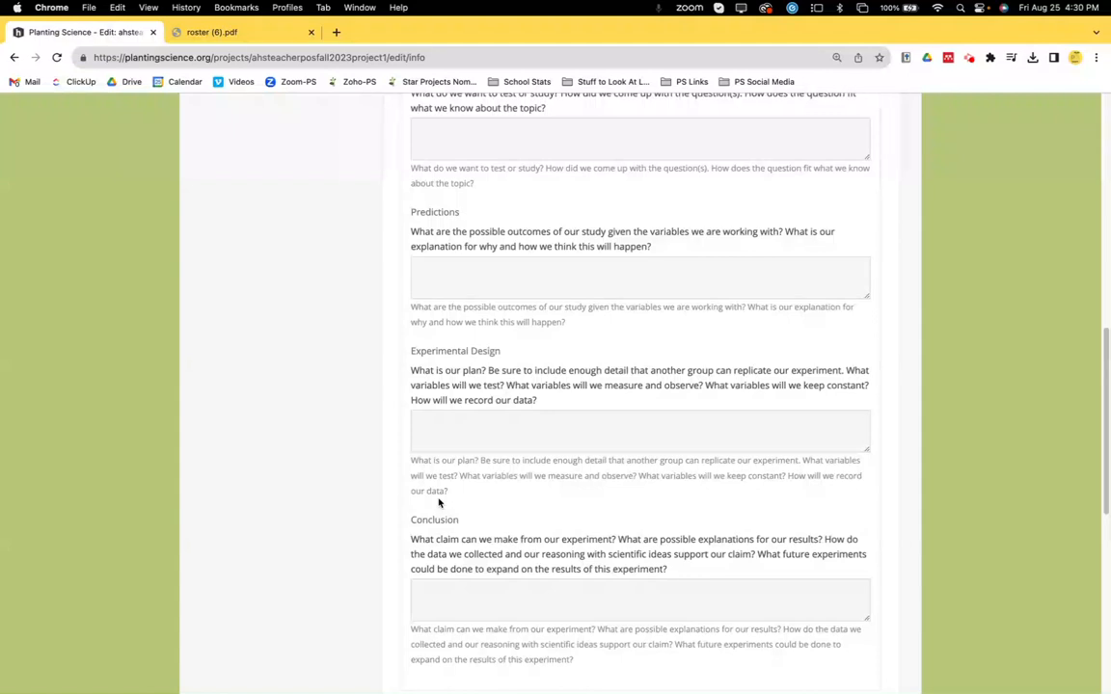
scroll(453, 497, "down", 1)
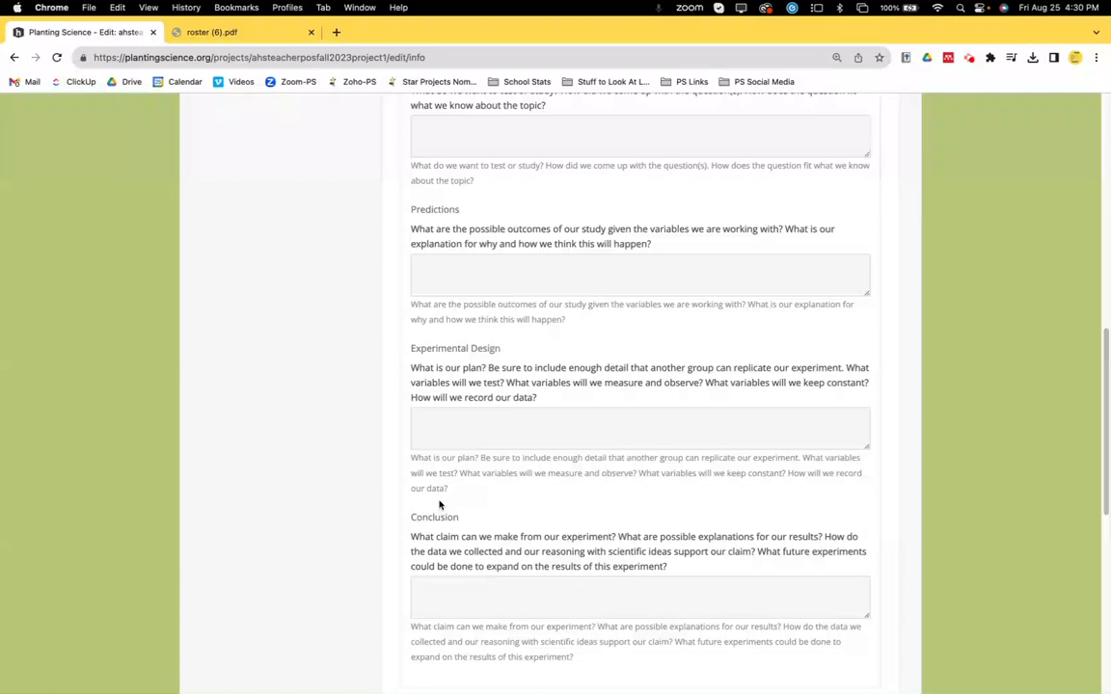
- Examine the image upload and saving options of project 1's info form, and return to the teacher group's overview page
scroll(439, 503, "down", 5)
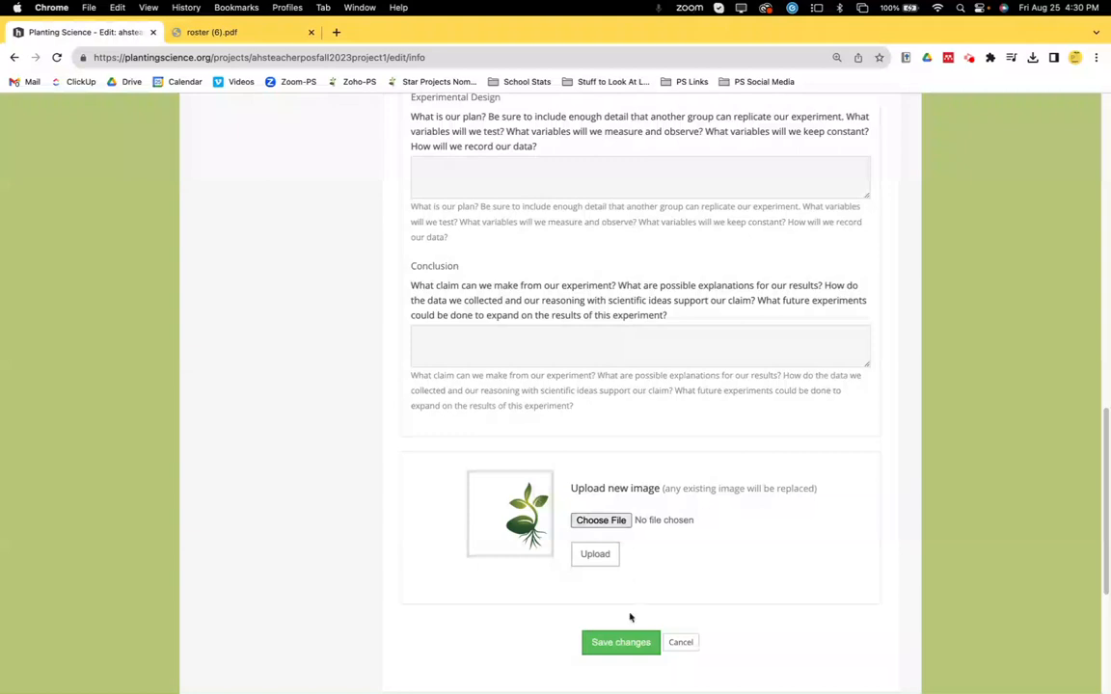
left_click(603, 166)
left_click(642, 644)
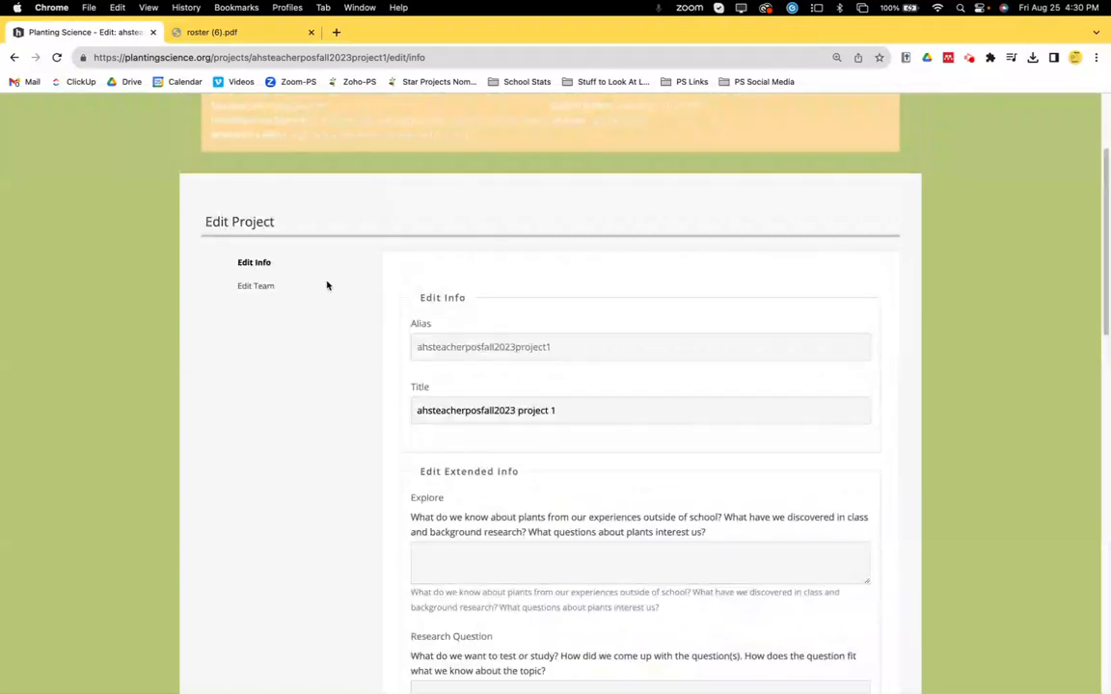
scroll(327, 285, "up", 2)
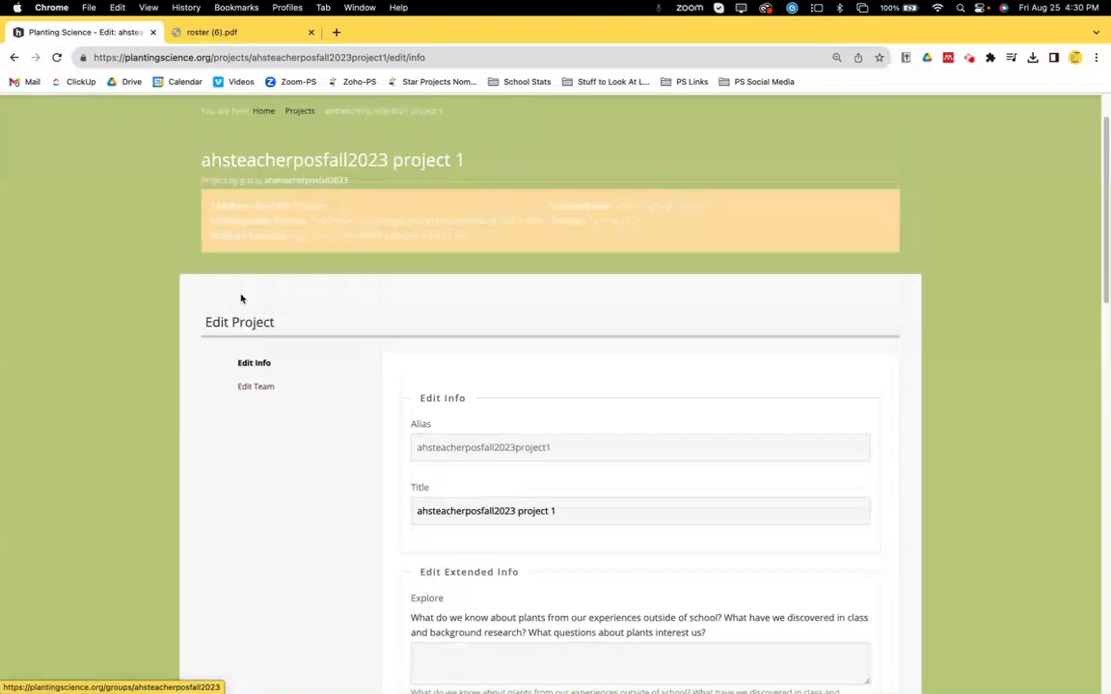
left_click(309, 180)
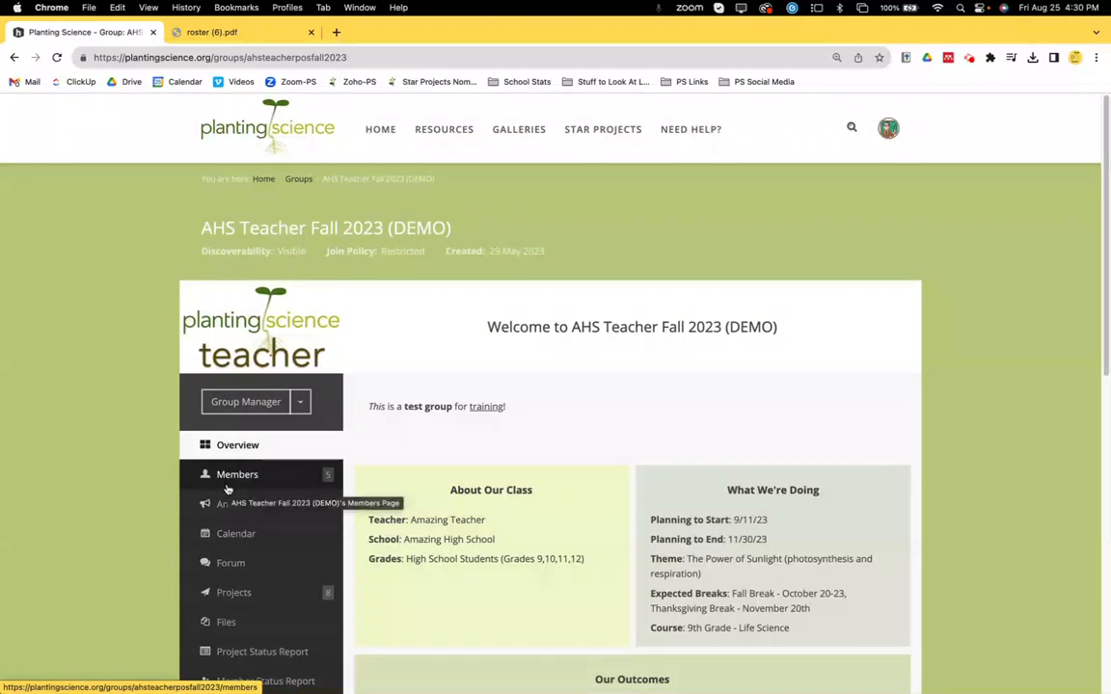
- Open the site's help page and read the suggested ways of getting support from the PlantingScience staff
left_click(691, 135)
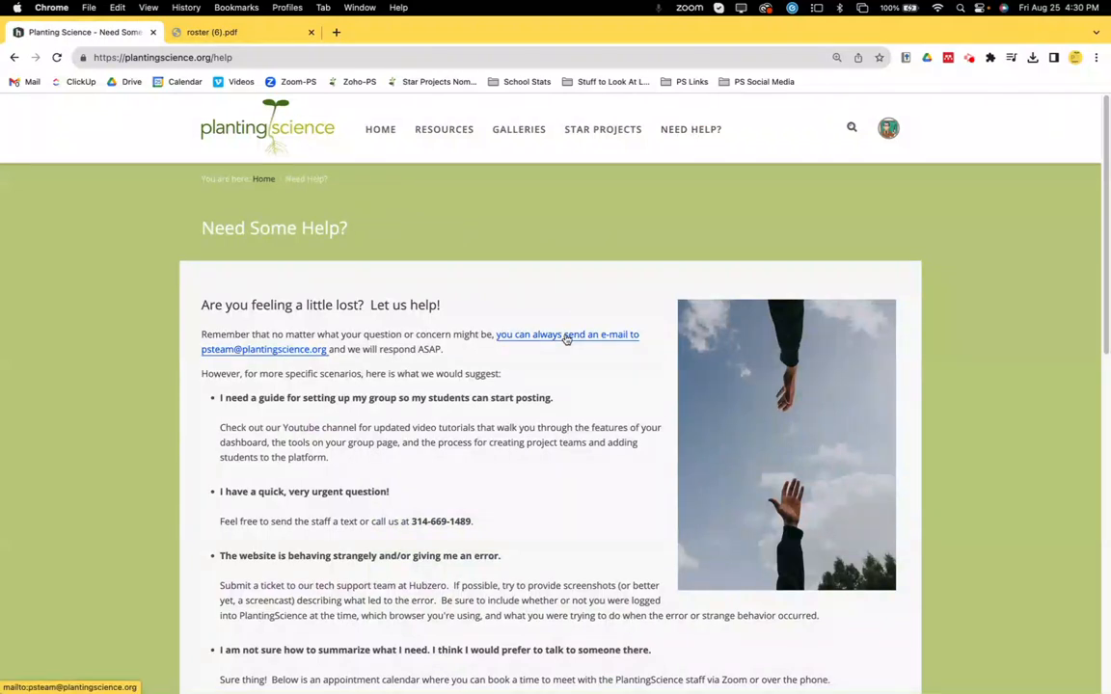
scroll(490, 465, "down", 1)
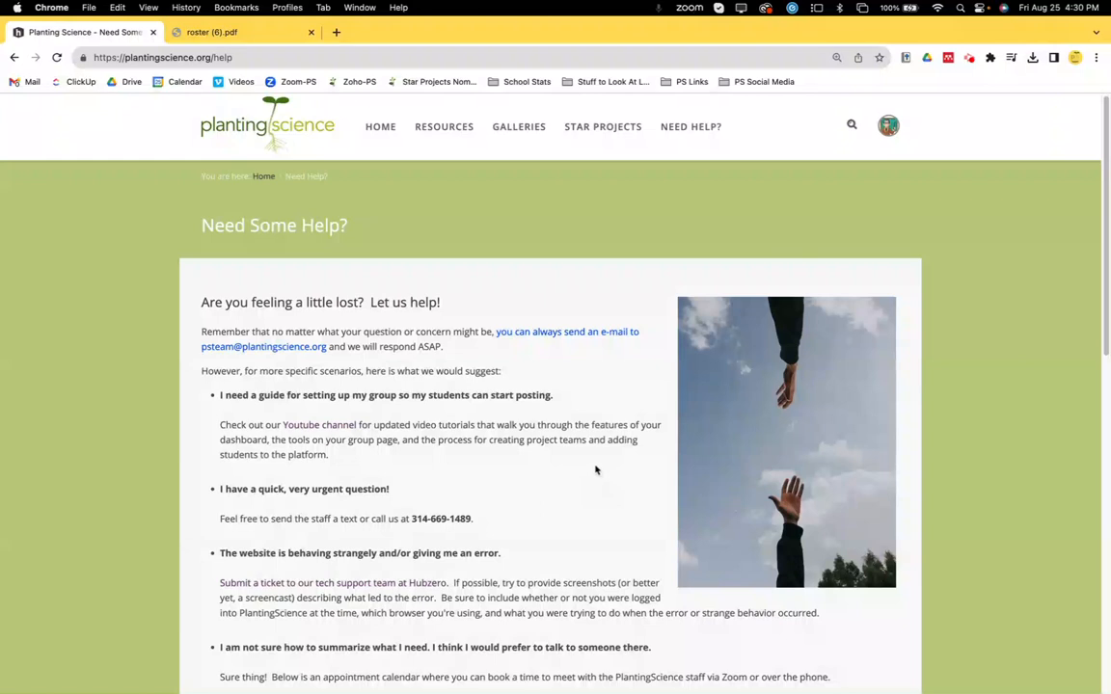
scroll(560, 468, "down", 2)
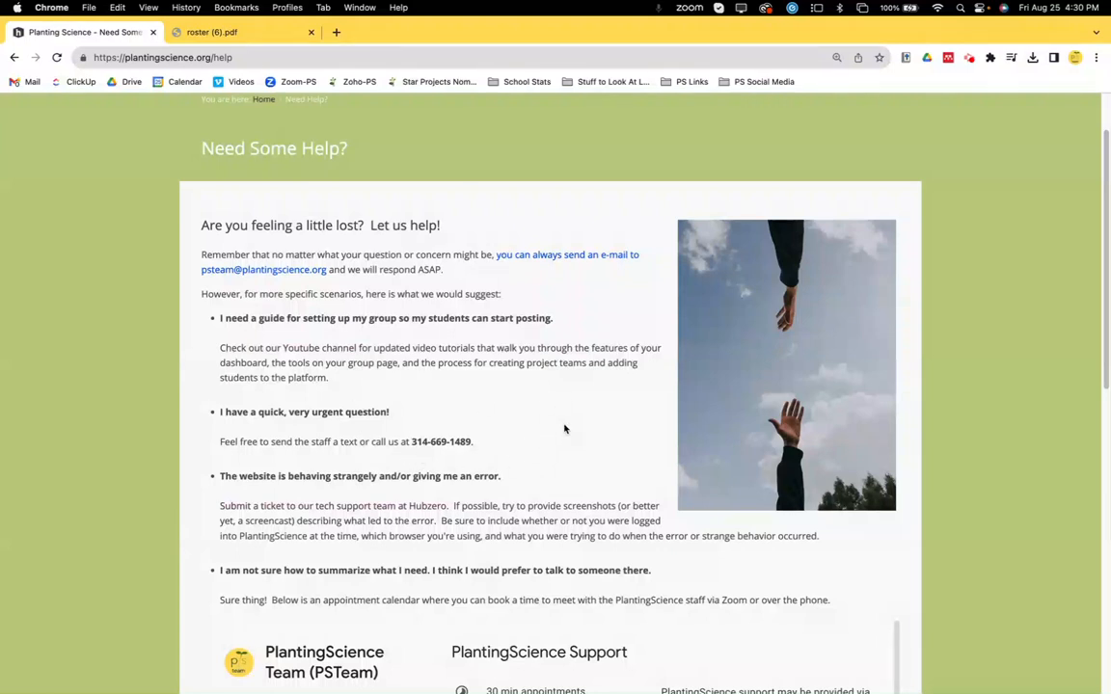
scroll(573, 429, "down", 5)
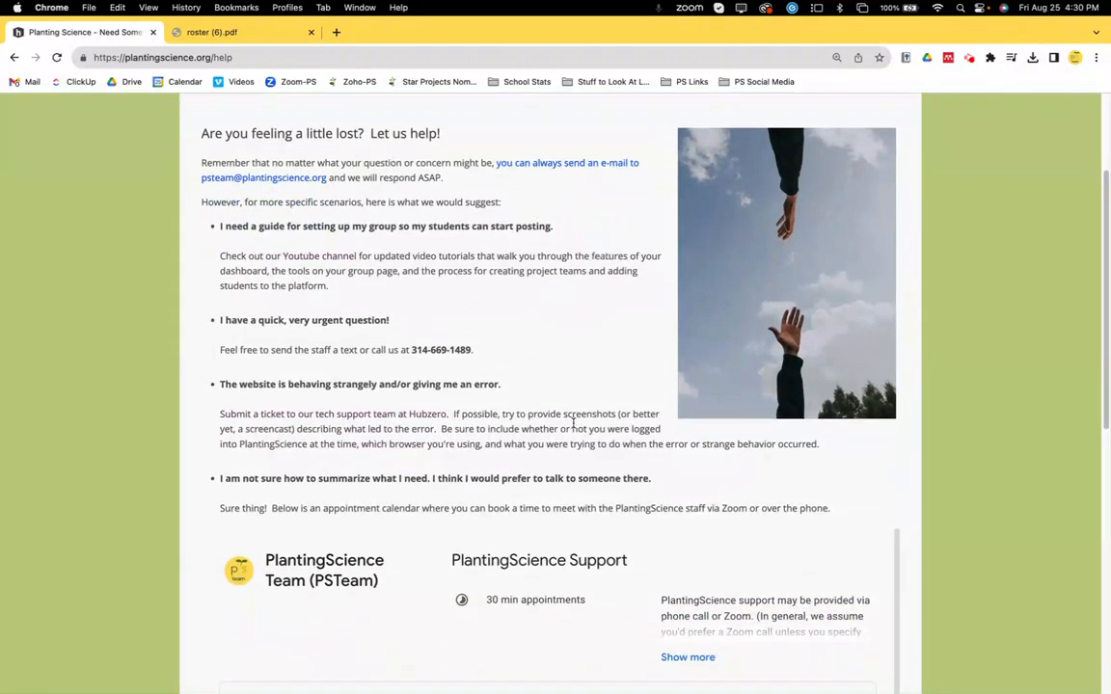
- Check the PlantingScience Support calendar for 30-minute appointment times, including the days from August 29, and return to the start of the help page
scroll(571, 427, "down", 3)
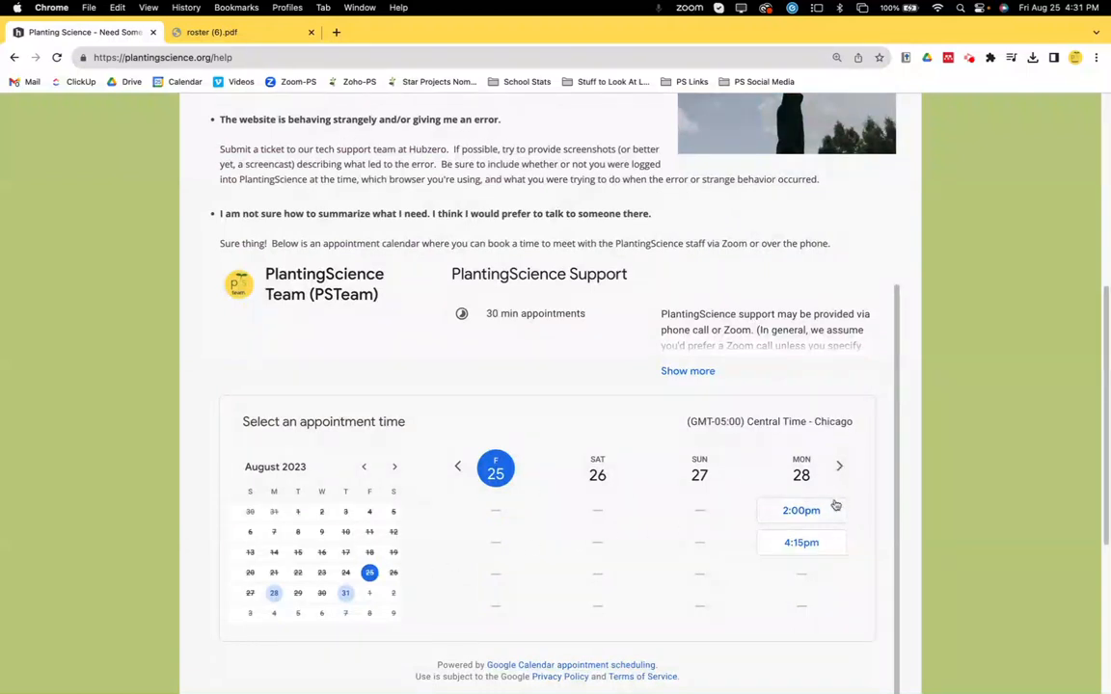
left_click(839, 466)
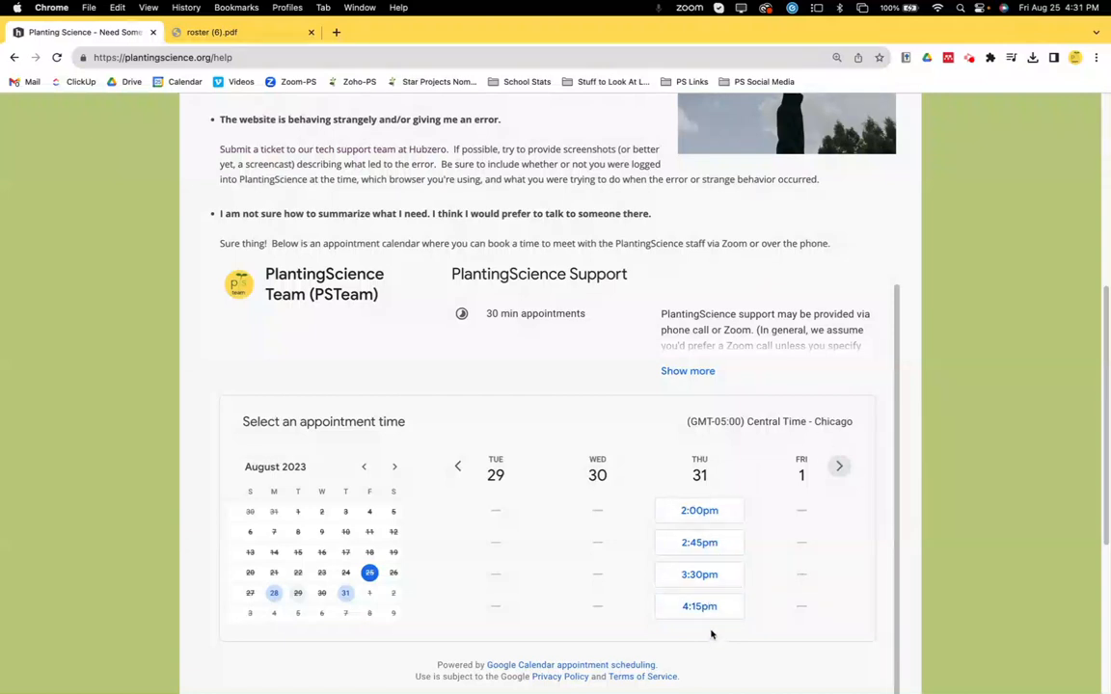
scroll(708, 573, "down", 3)
scroll(744, 473, "up", 1)
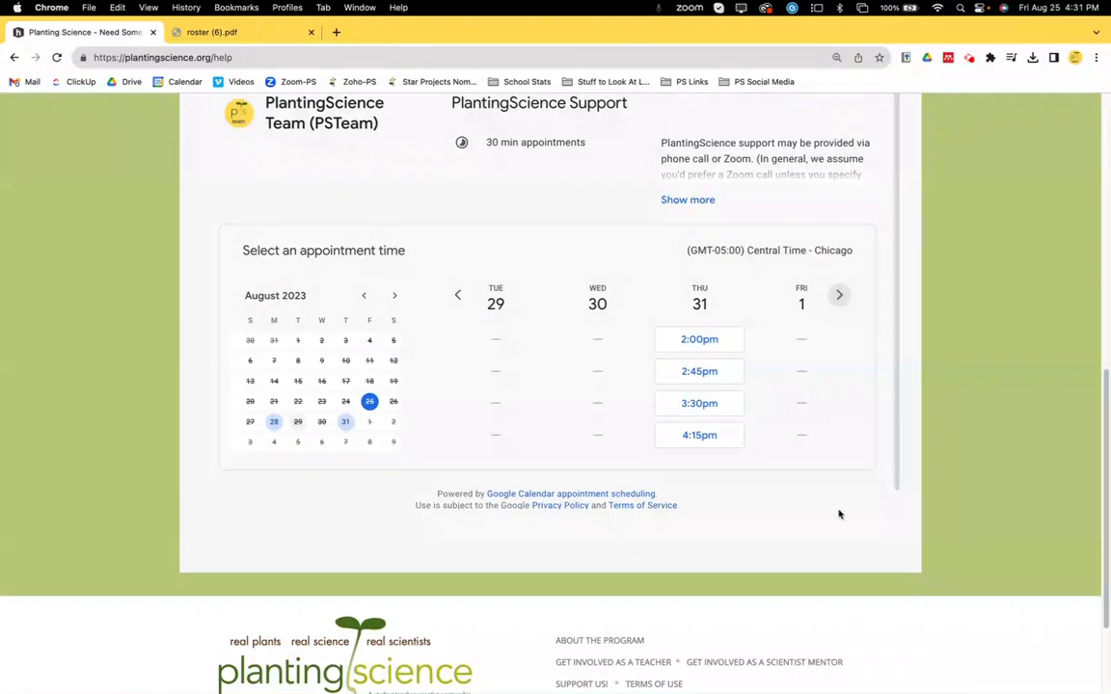
scroll(841, 511, "up", 1)
scroll(861, 479, "up", 10)
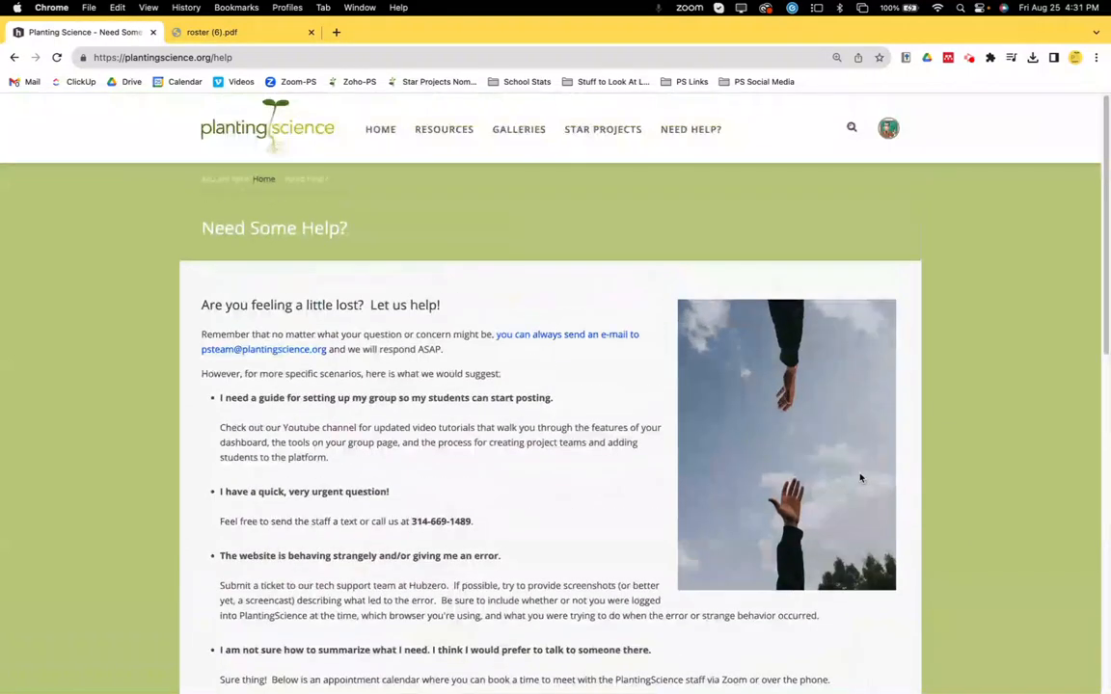